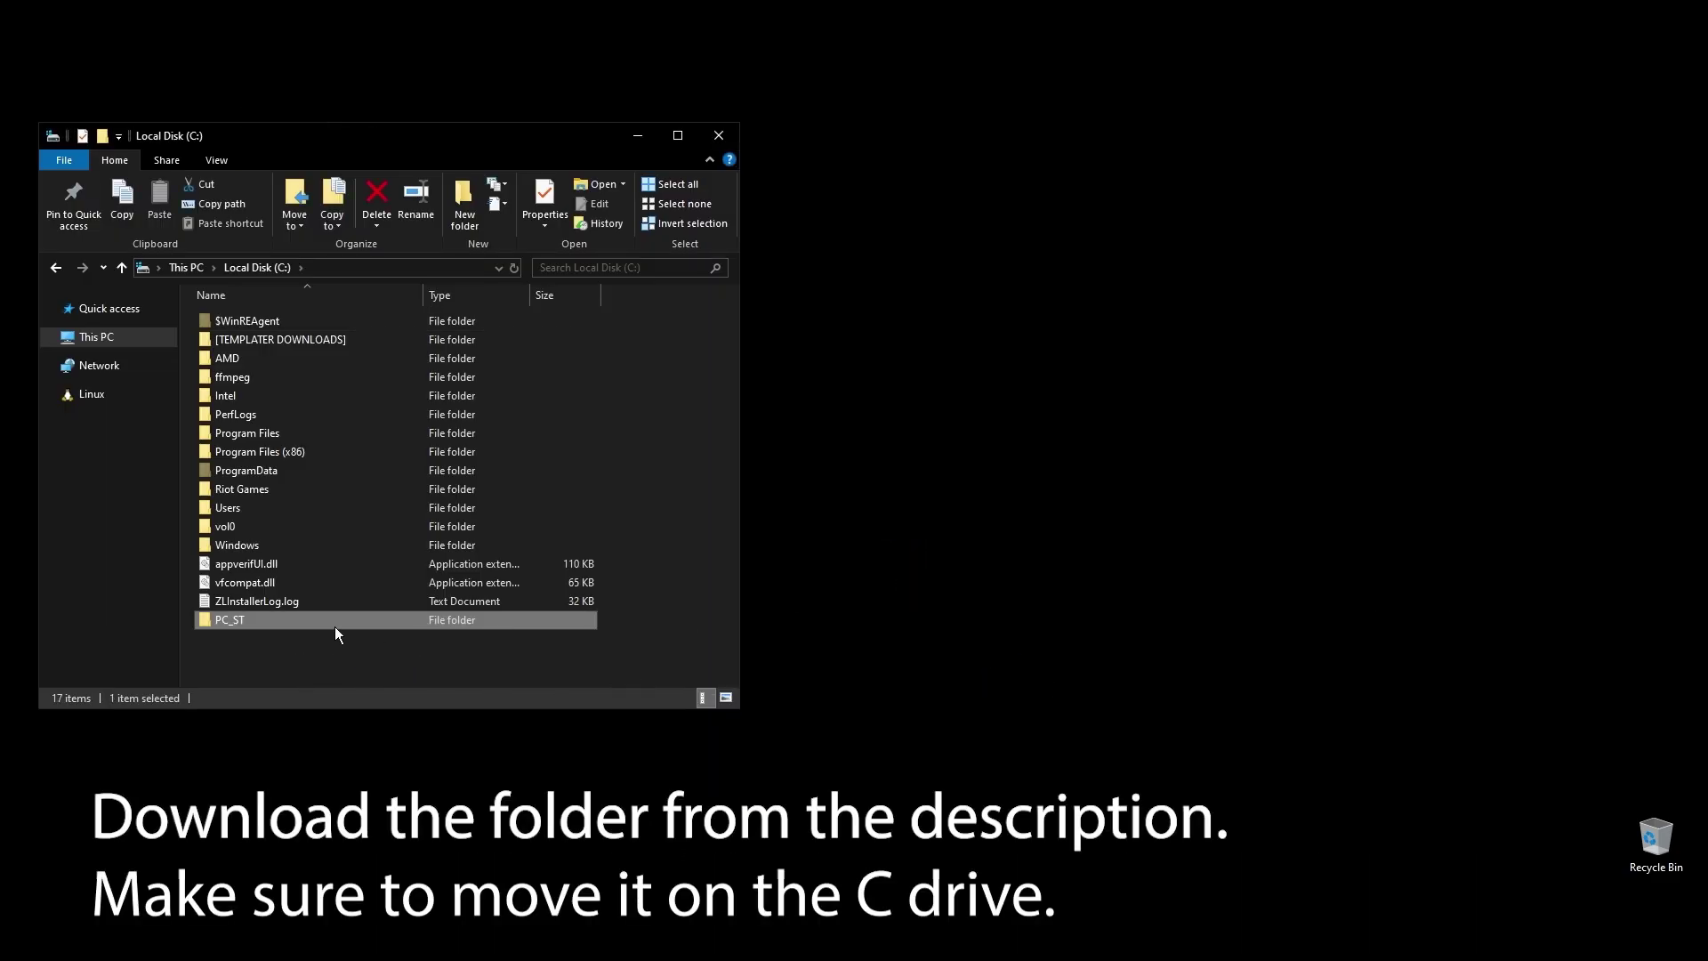
Step: Reposition the Explorer window and open the '1. Check' folder inside C:\PC_ST
left_click_drag(406, 142, 925, 232)
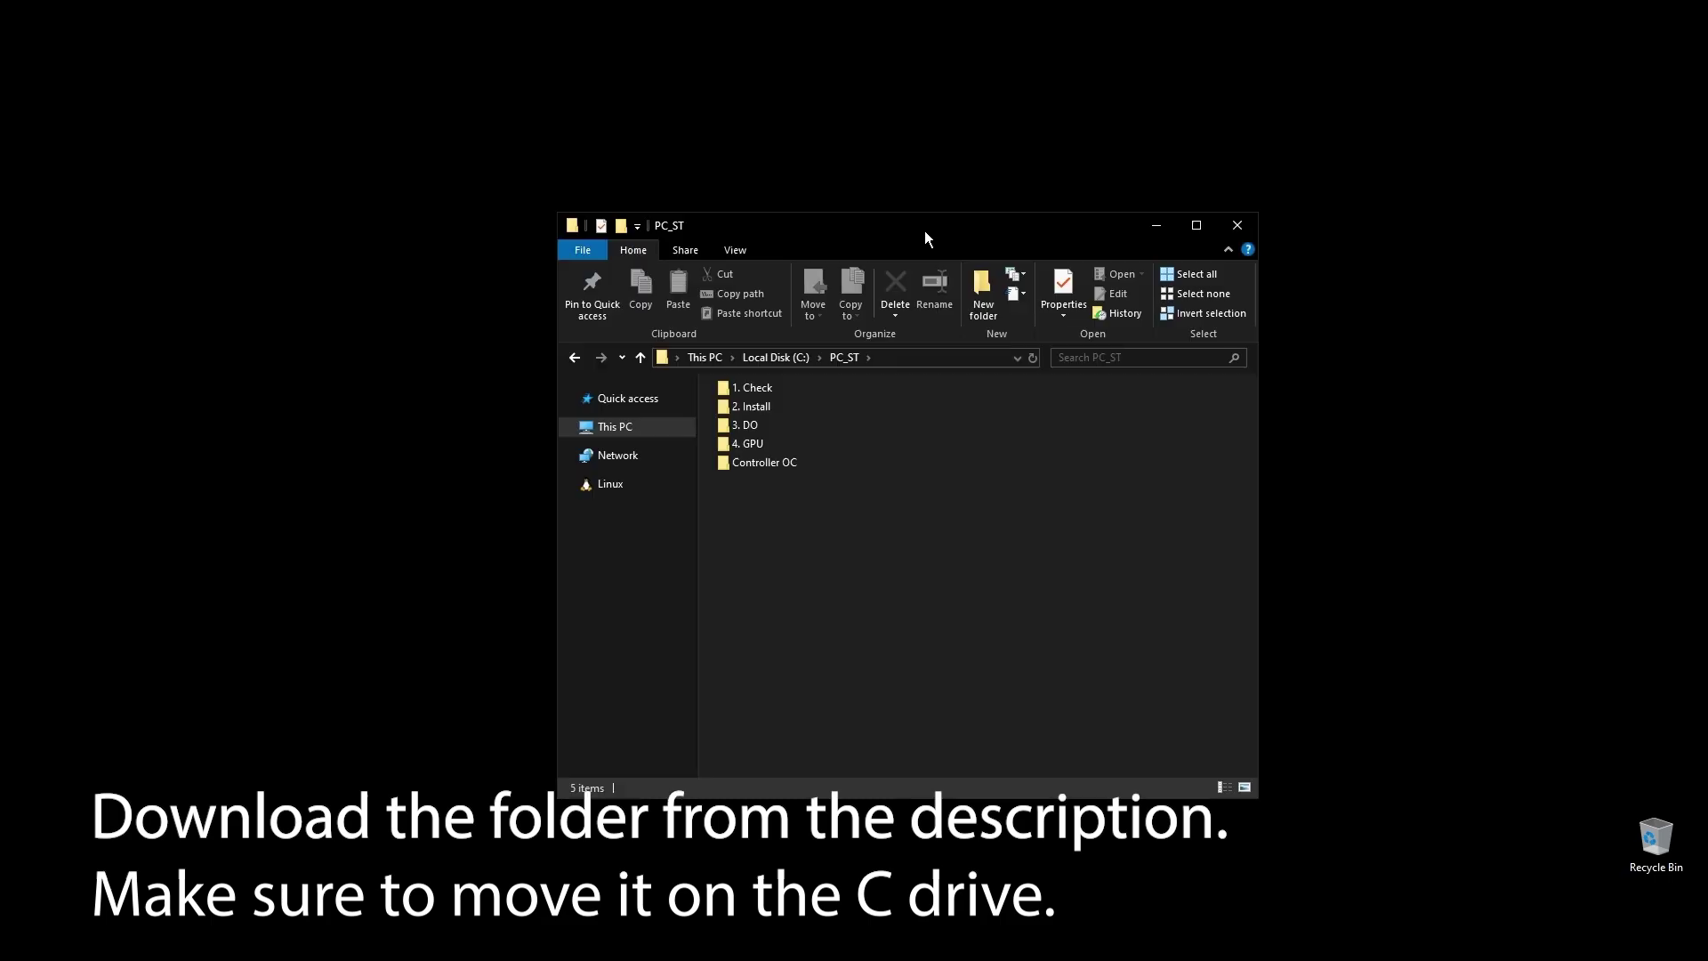
double_click(752, 387)
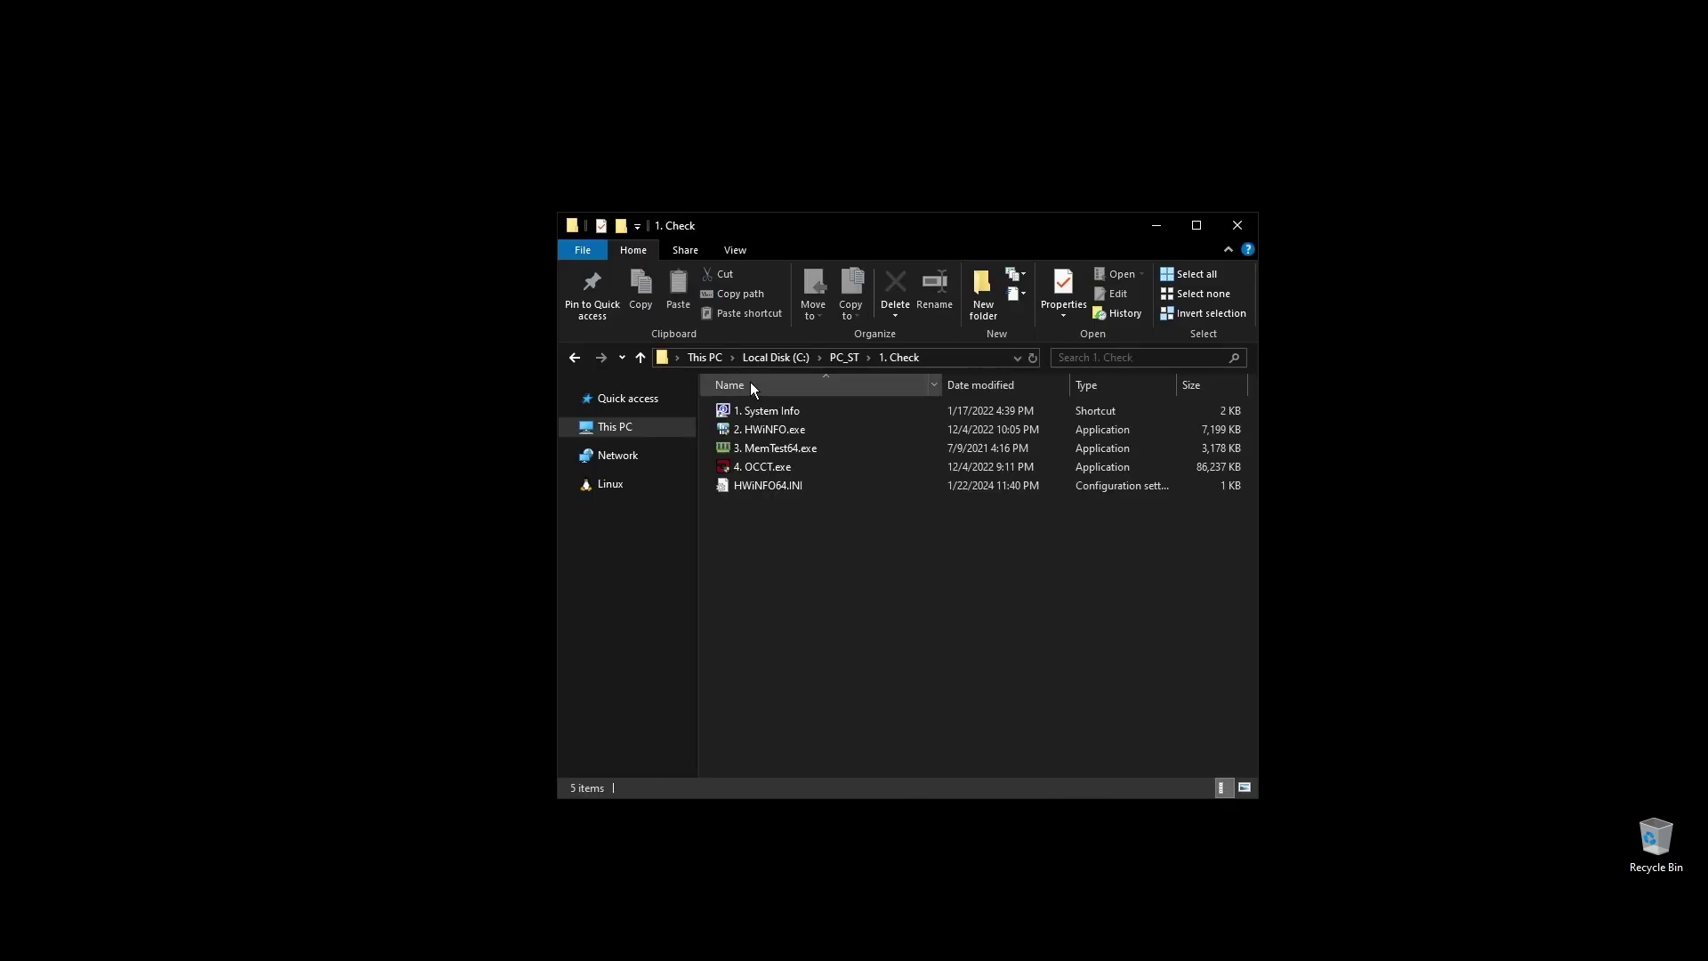
left_click(767, 450)
double_click(767, 451)
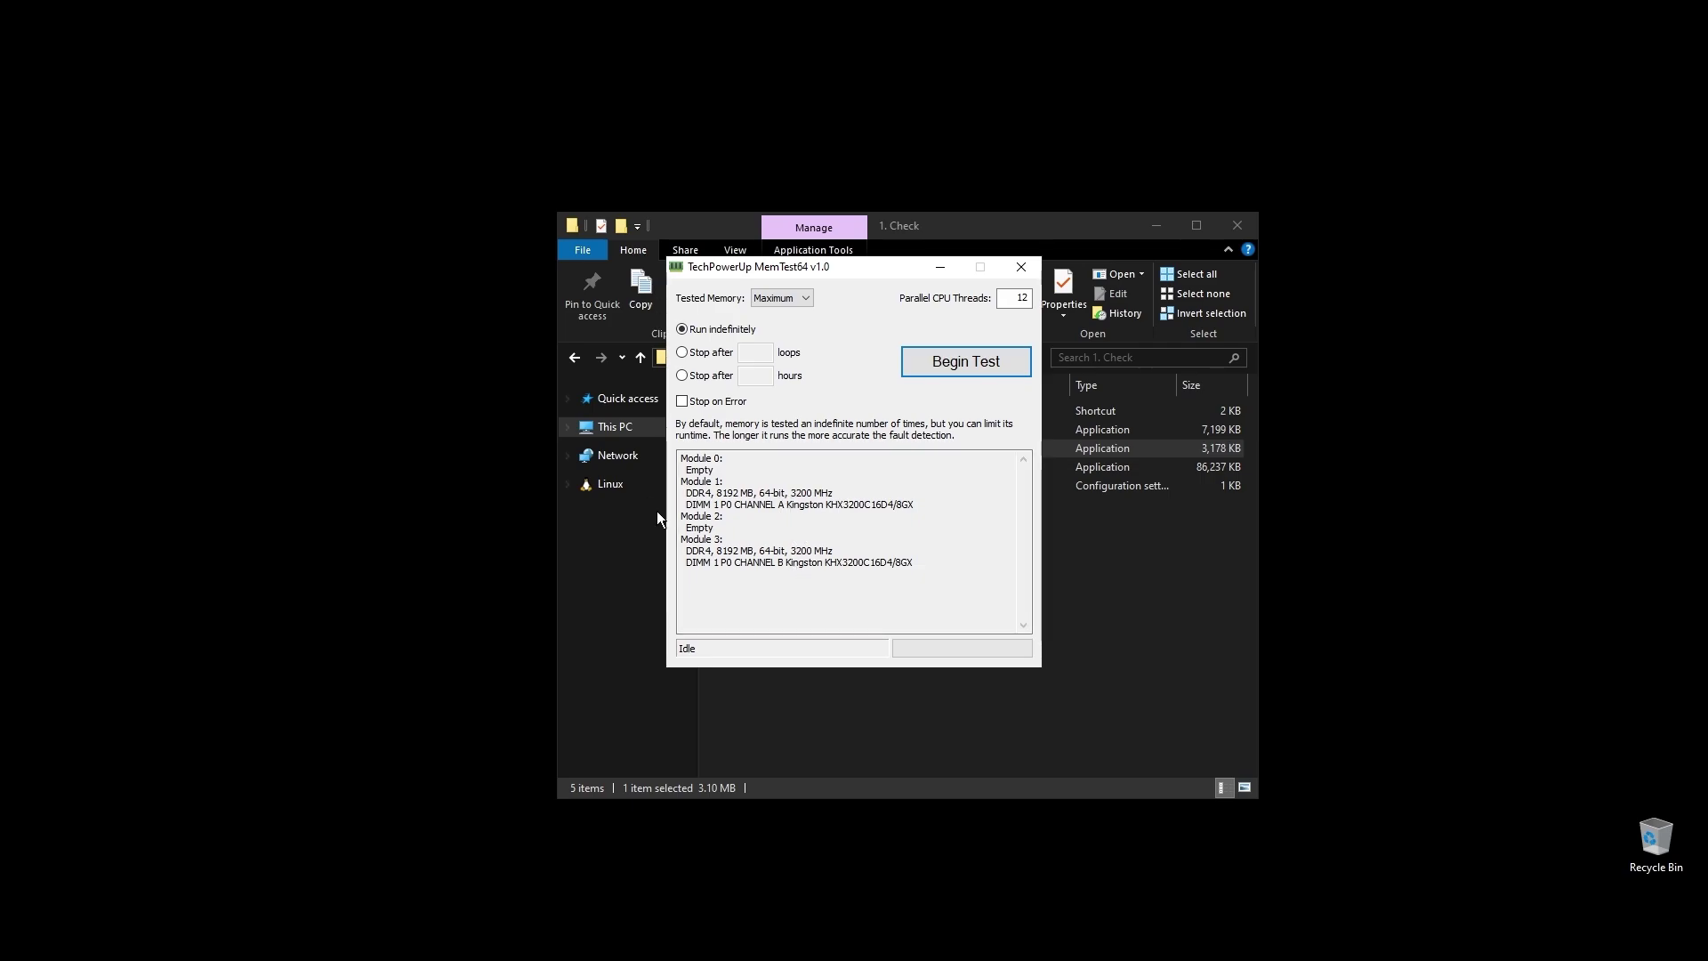
left_click_drag(685, 492, 862, 496)
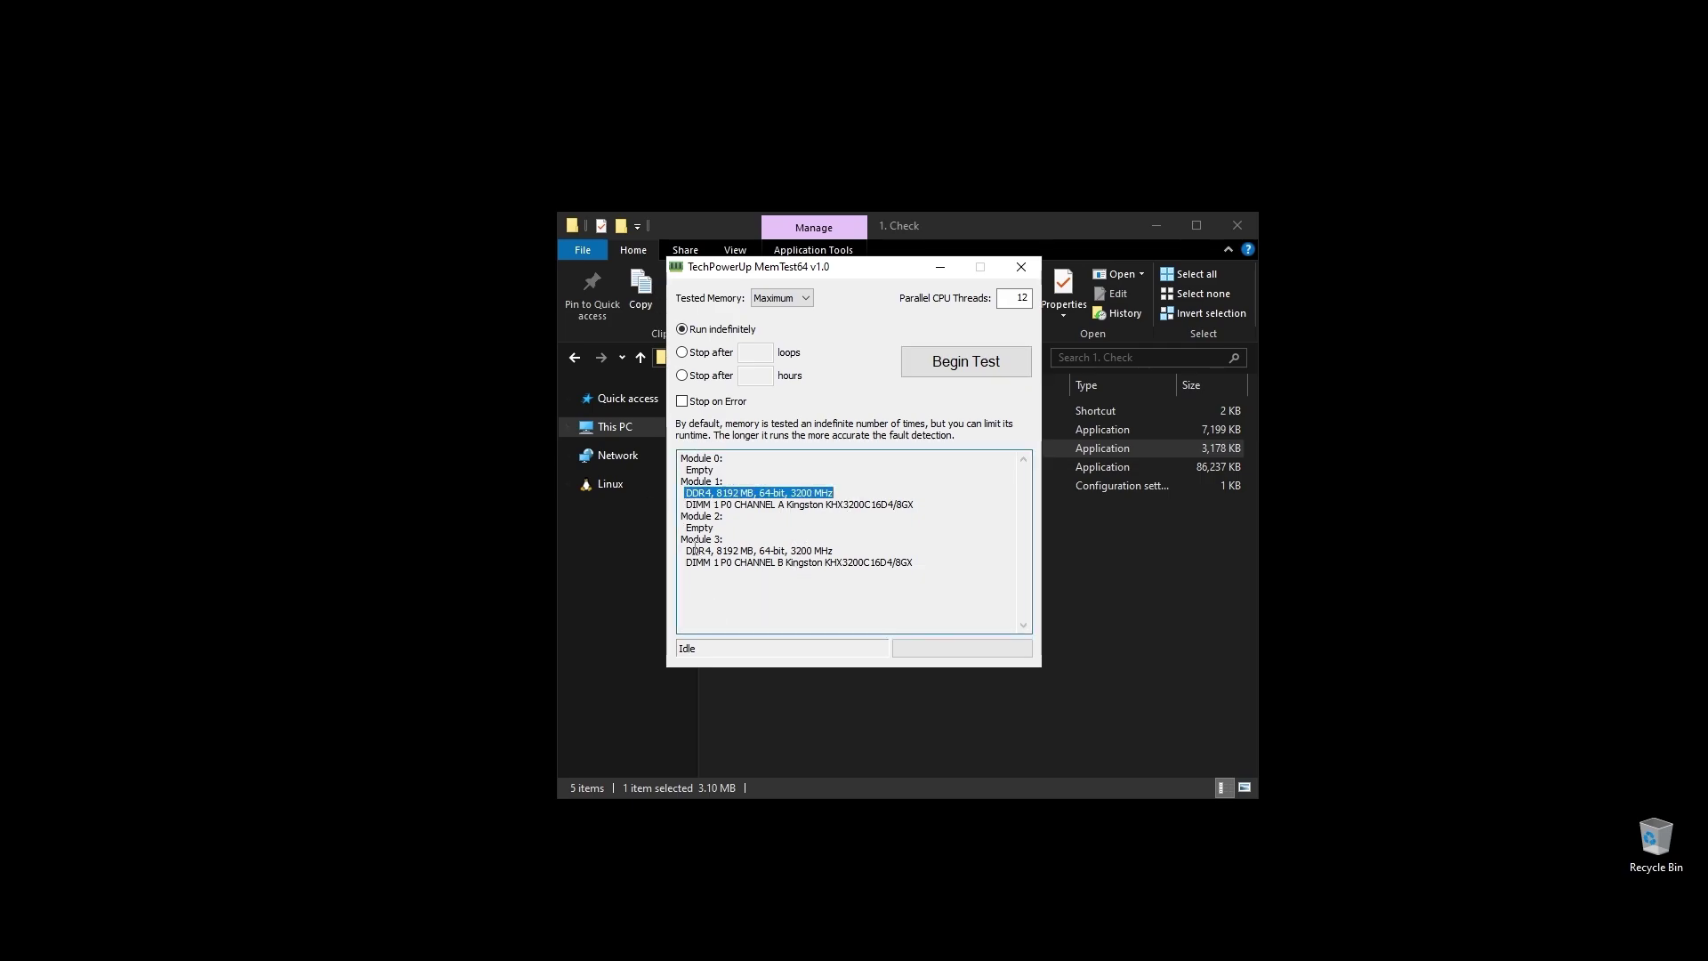
left_click_drag(692, 551, 862, 557)
left_click_drag(687, 549, 930, 545)
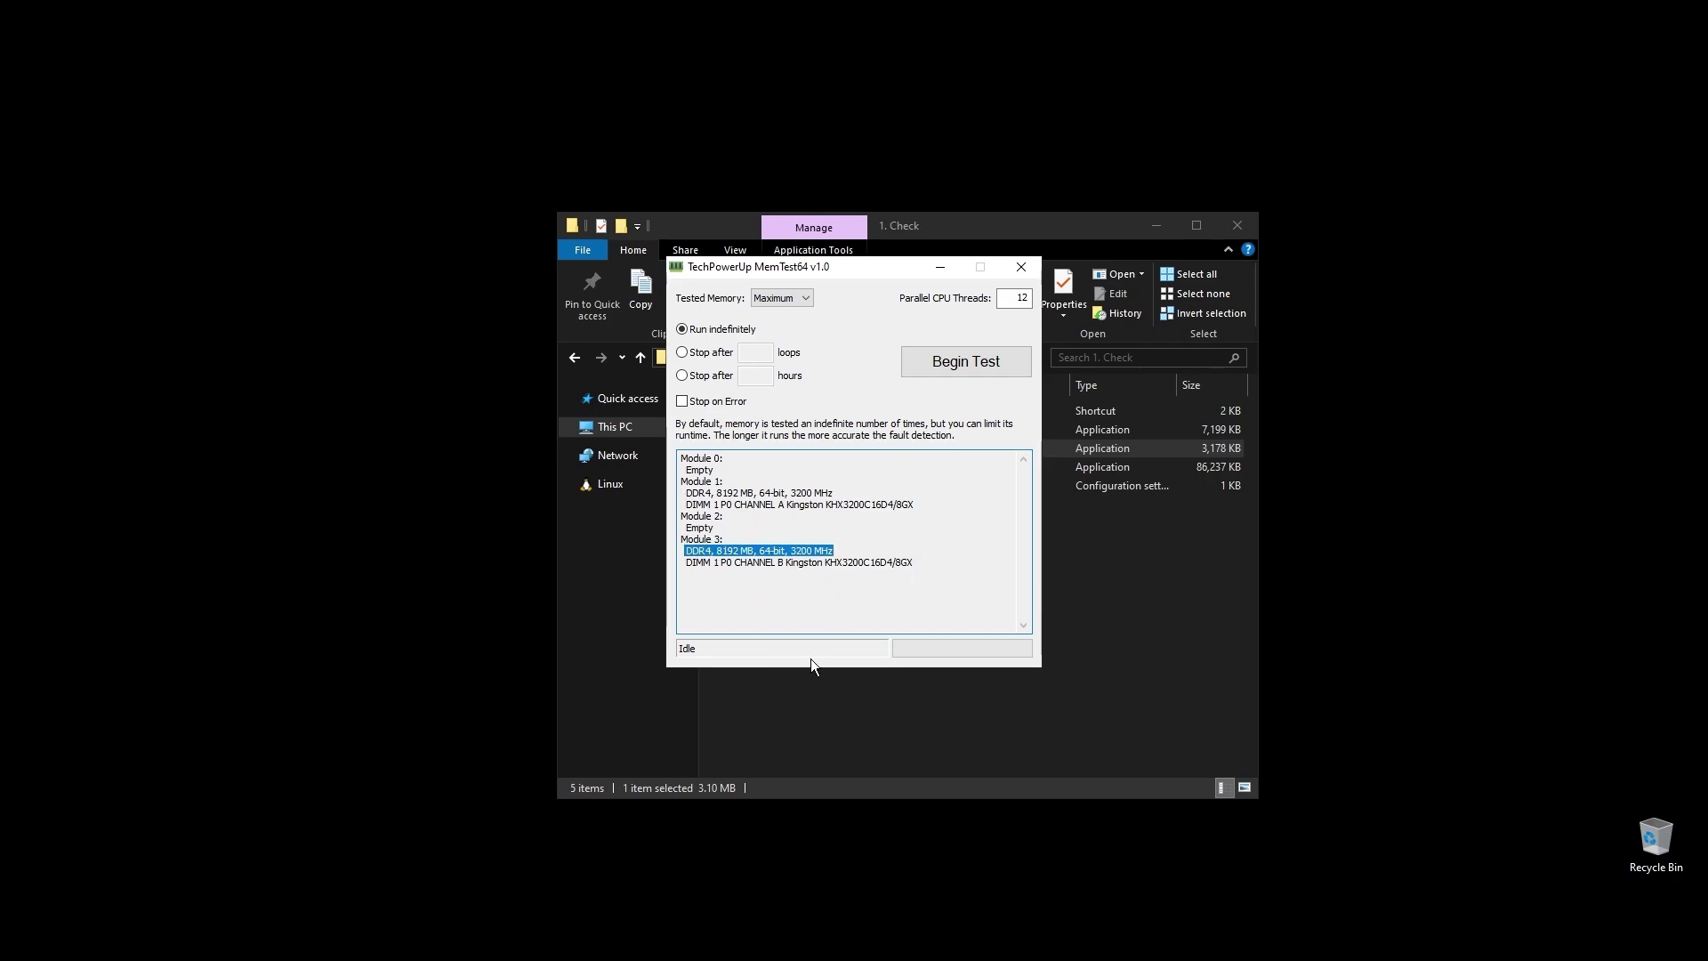
left_click(1013, 260)
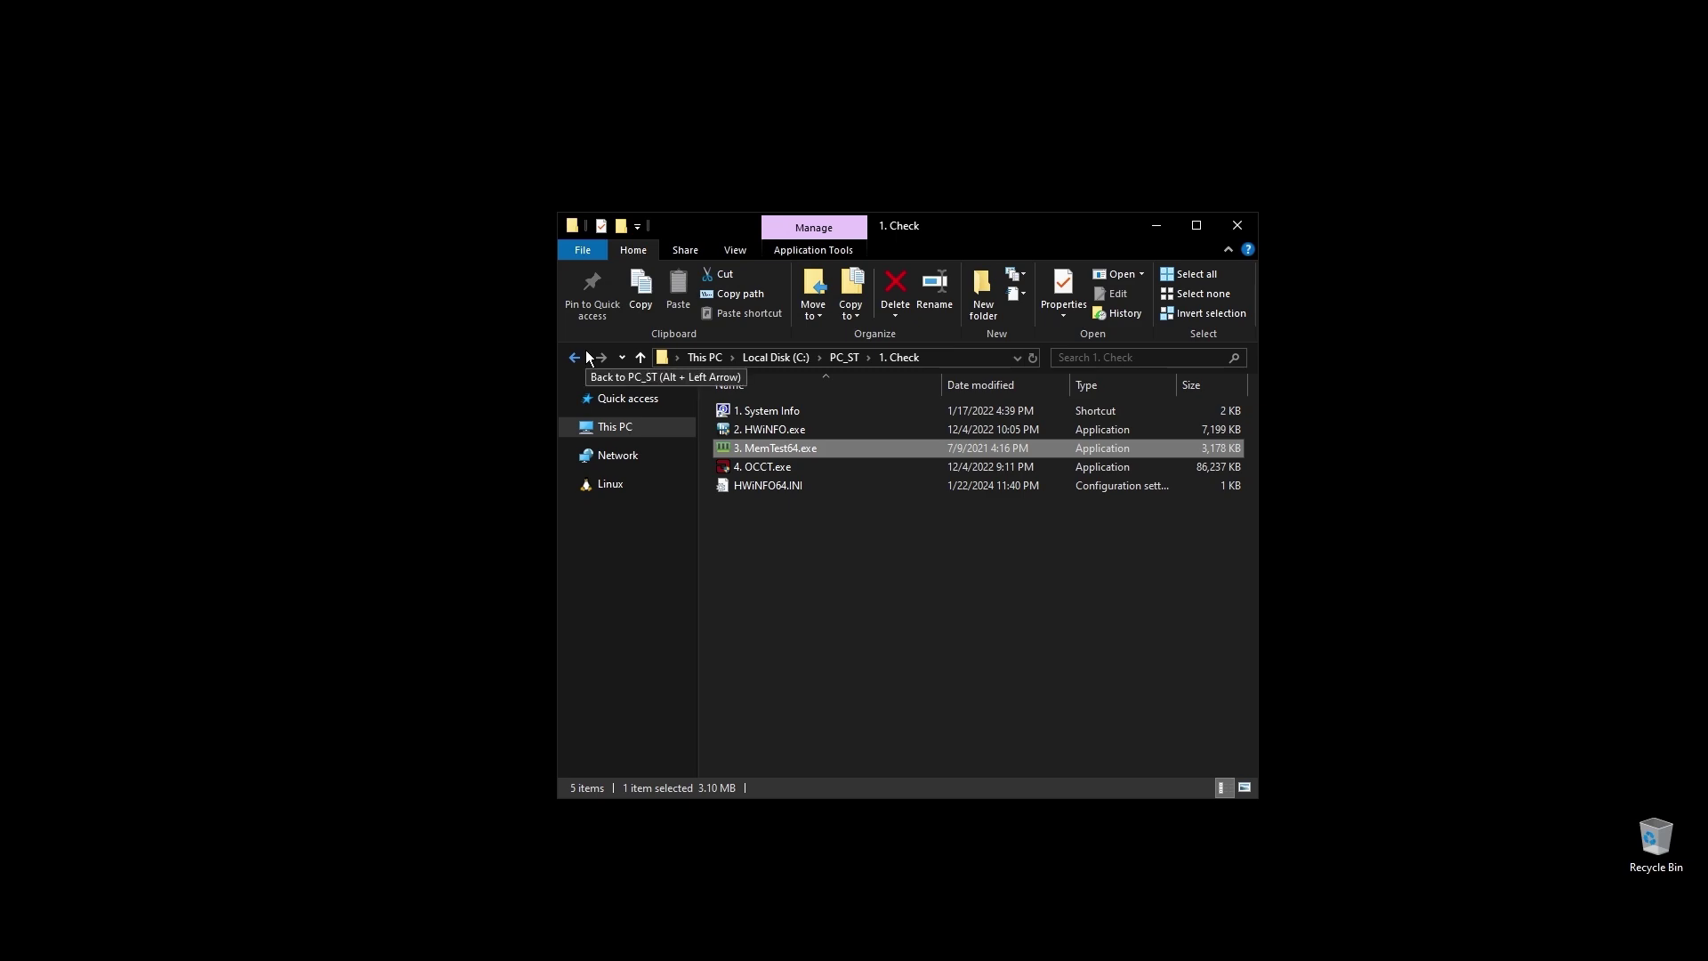
Step: Launch 4. OCCT and start a CPU stress test in Extreme mode with Steady load
left_click(772, 467)
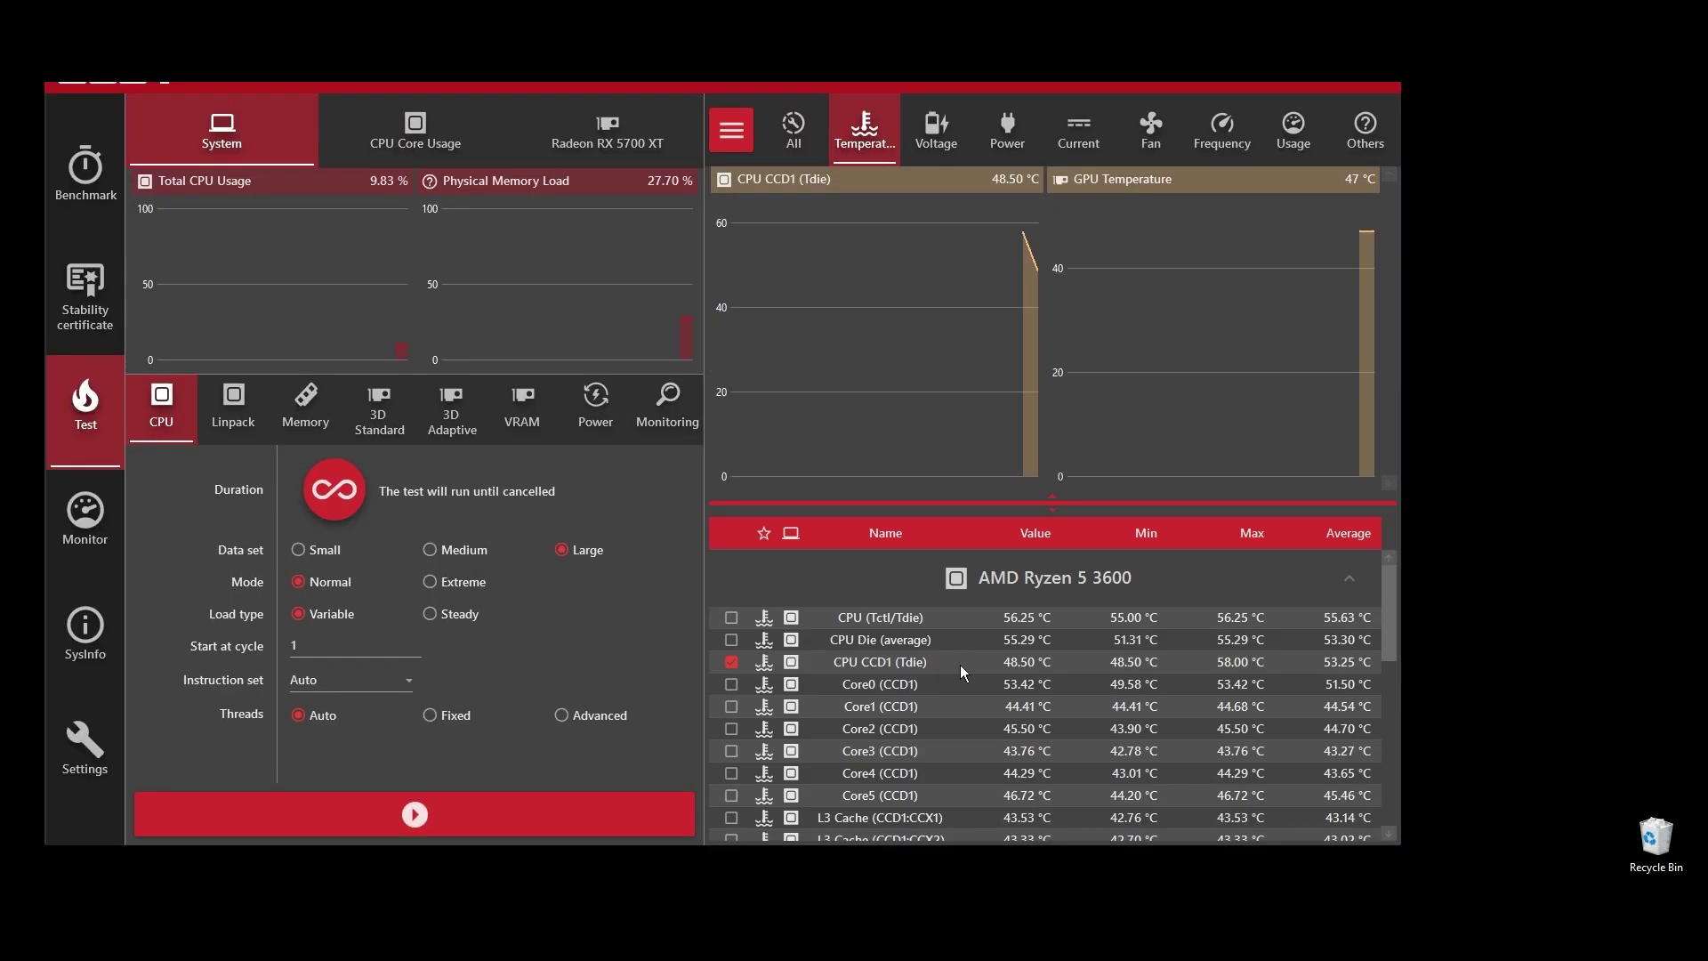
left_click(431, 582)
left_click(432, 615)
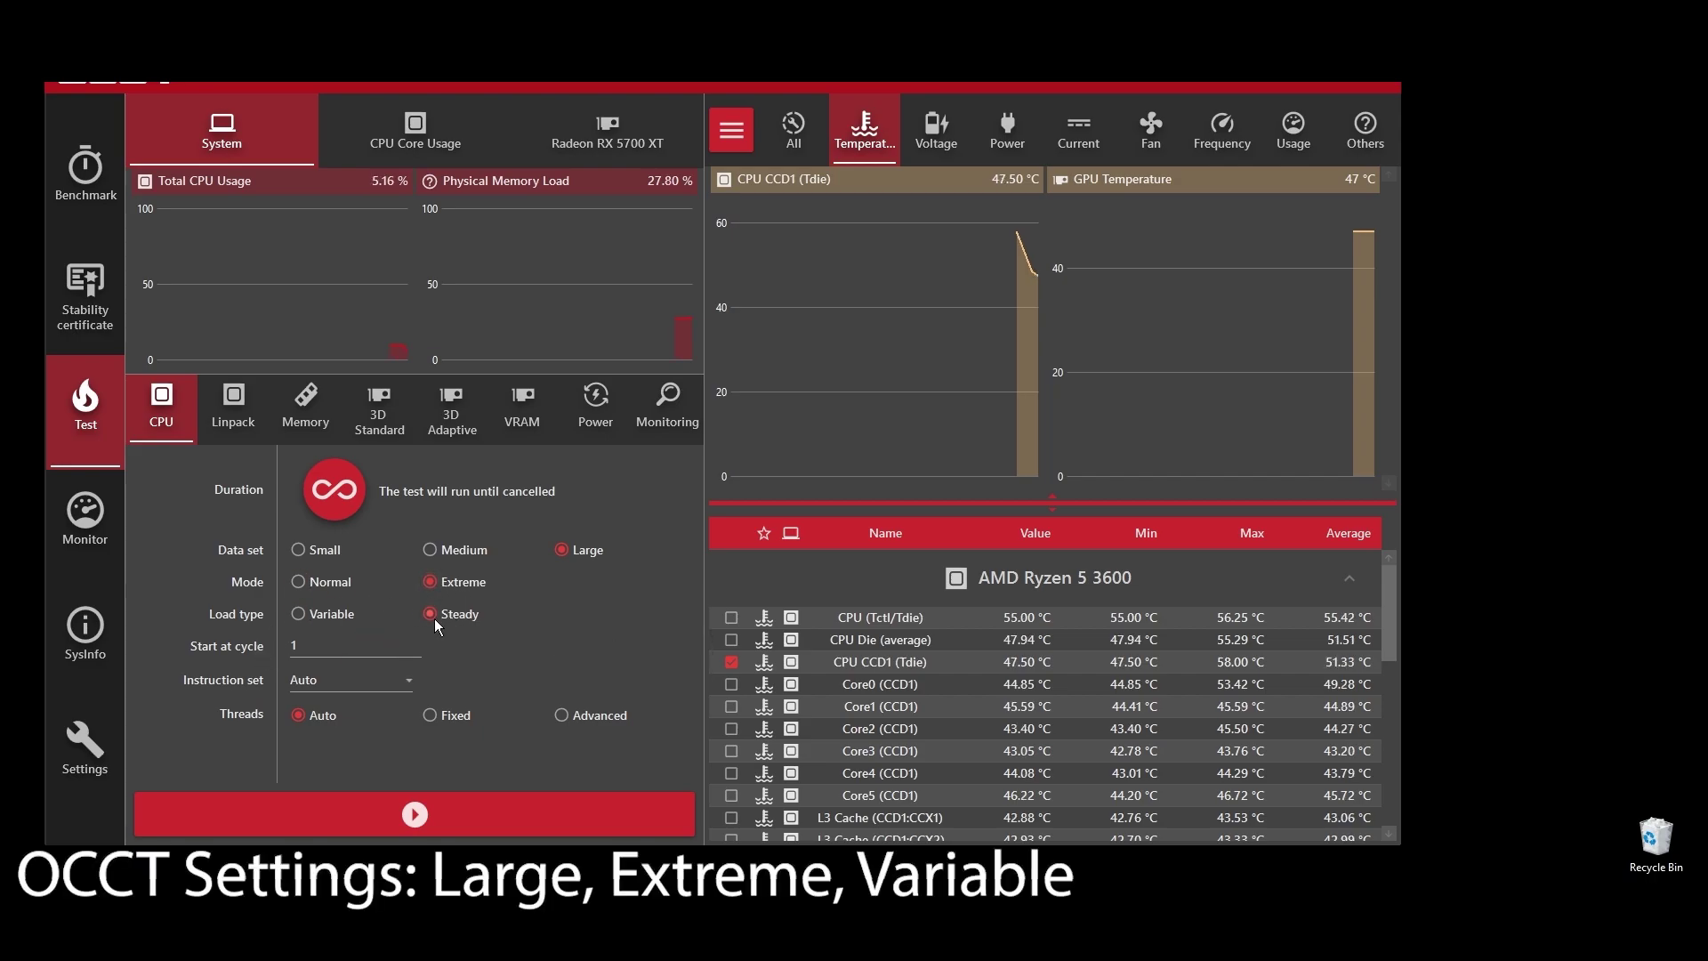
left_click(479, 816)
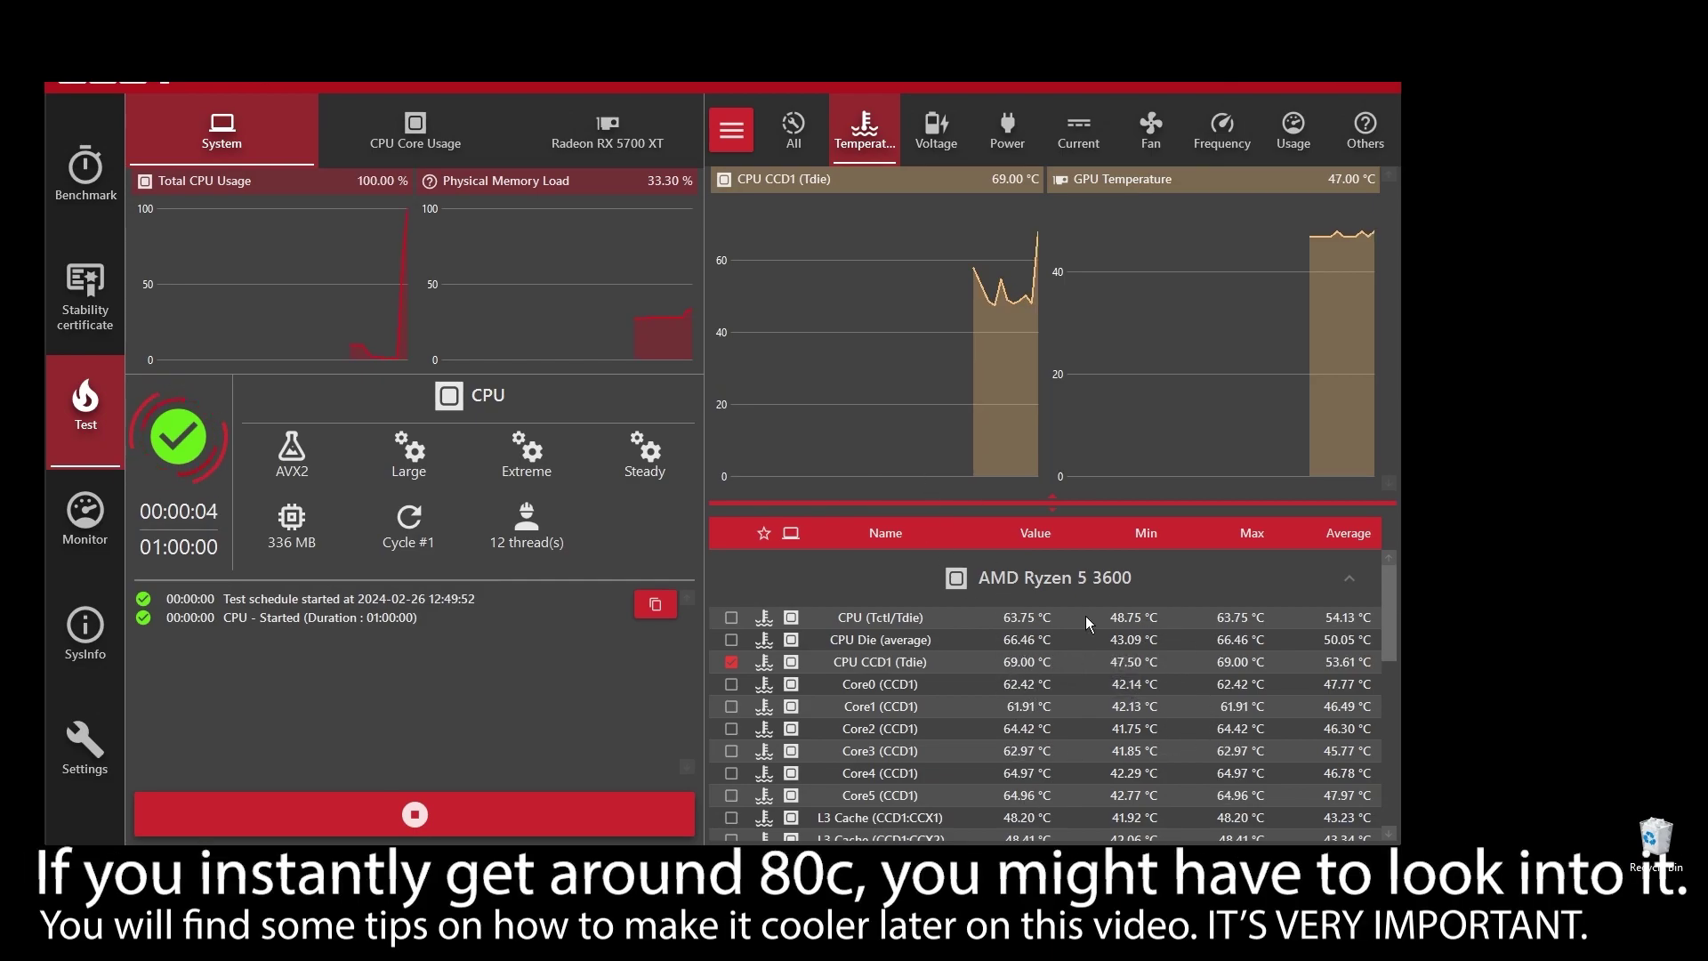
Step: Check clock frequency (about 3925 MHz) and temperature (about 70 °C), then stop the test and close OCCT
left_click(1222, 131)
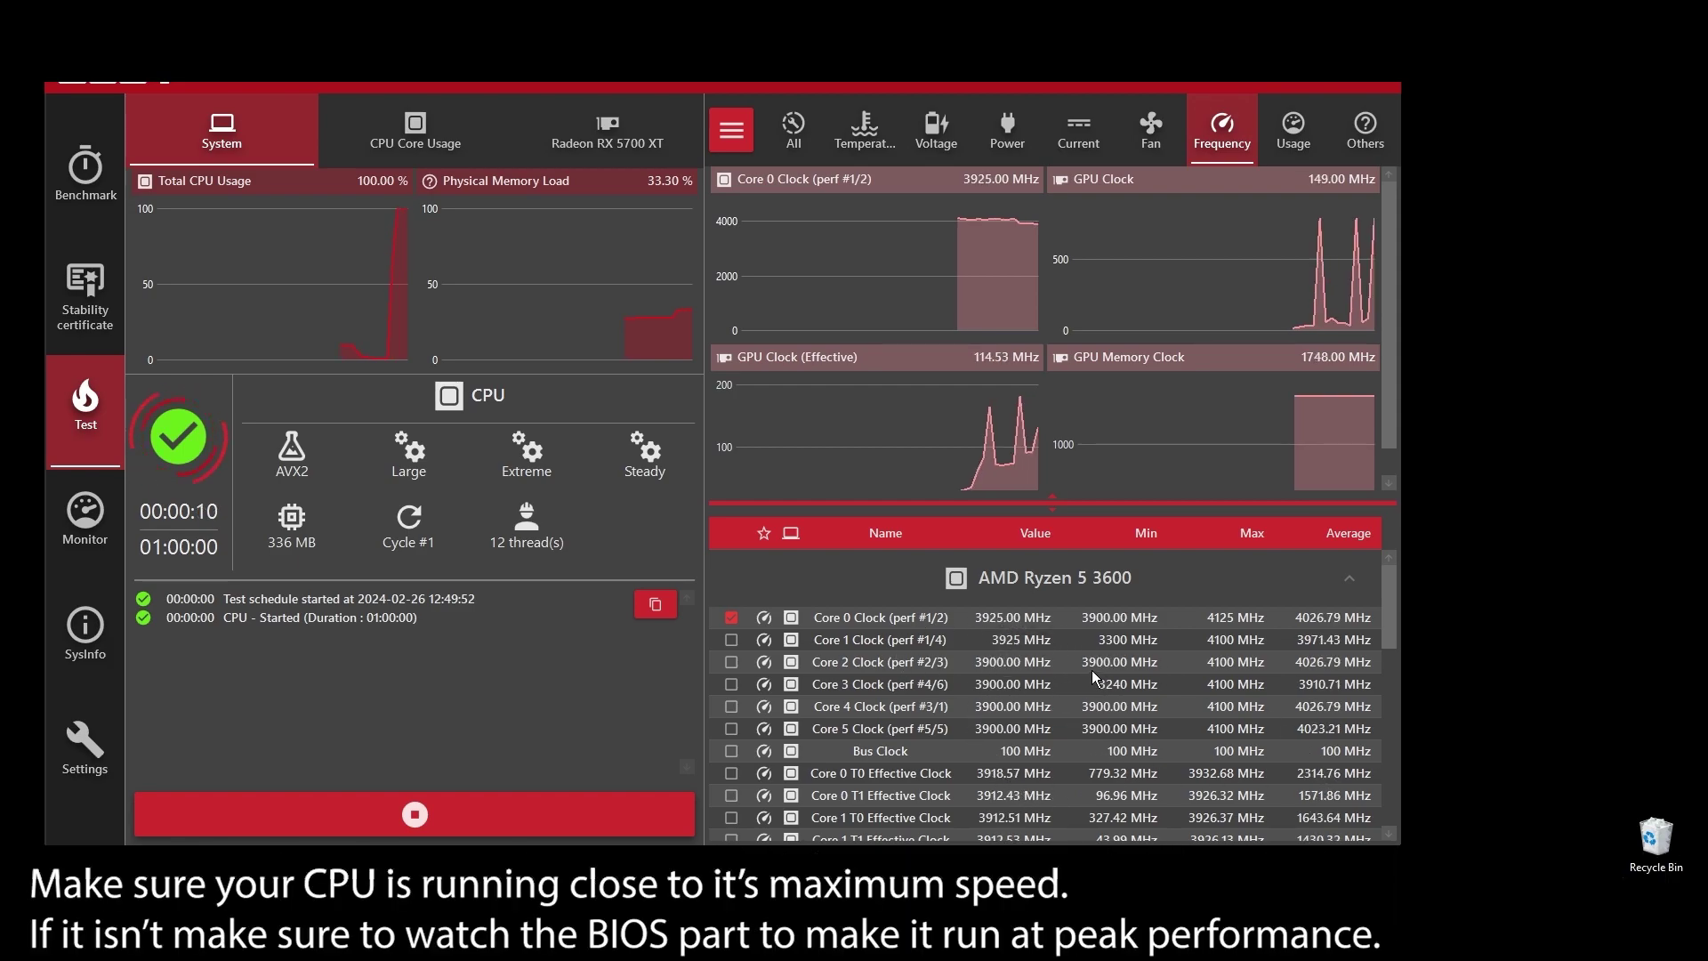
left_click(884, 132)
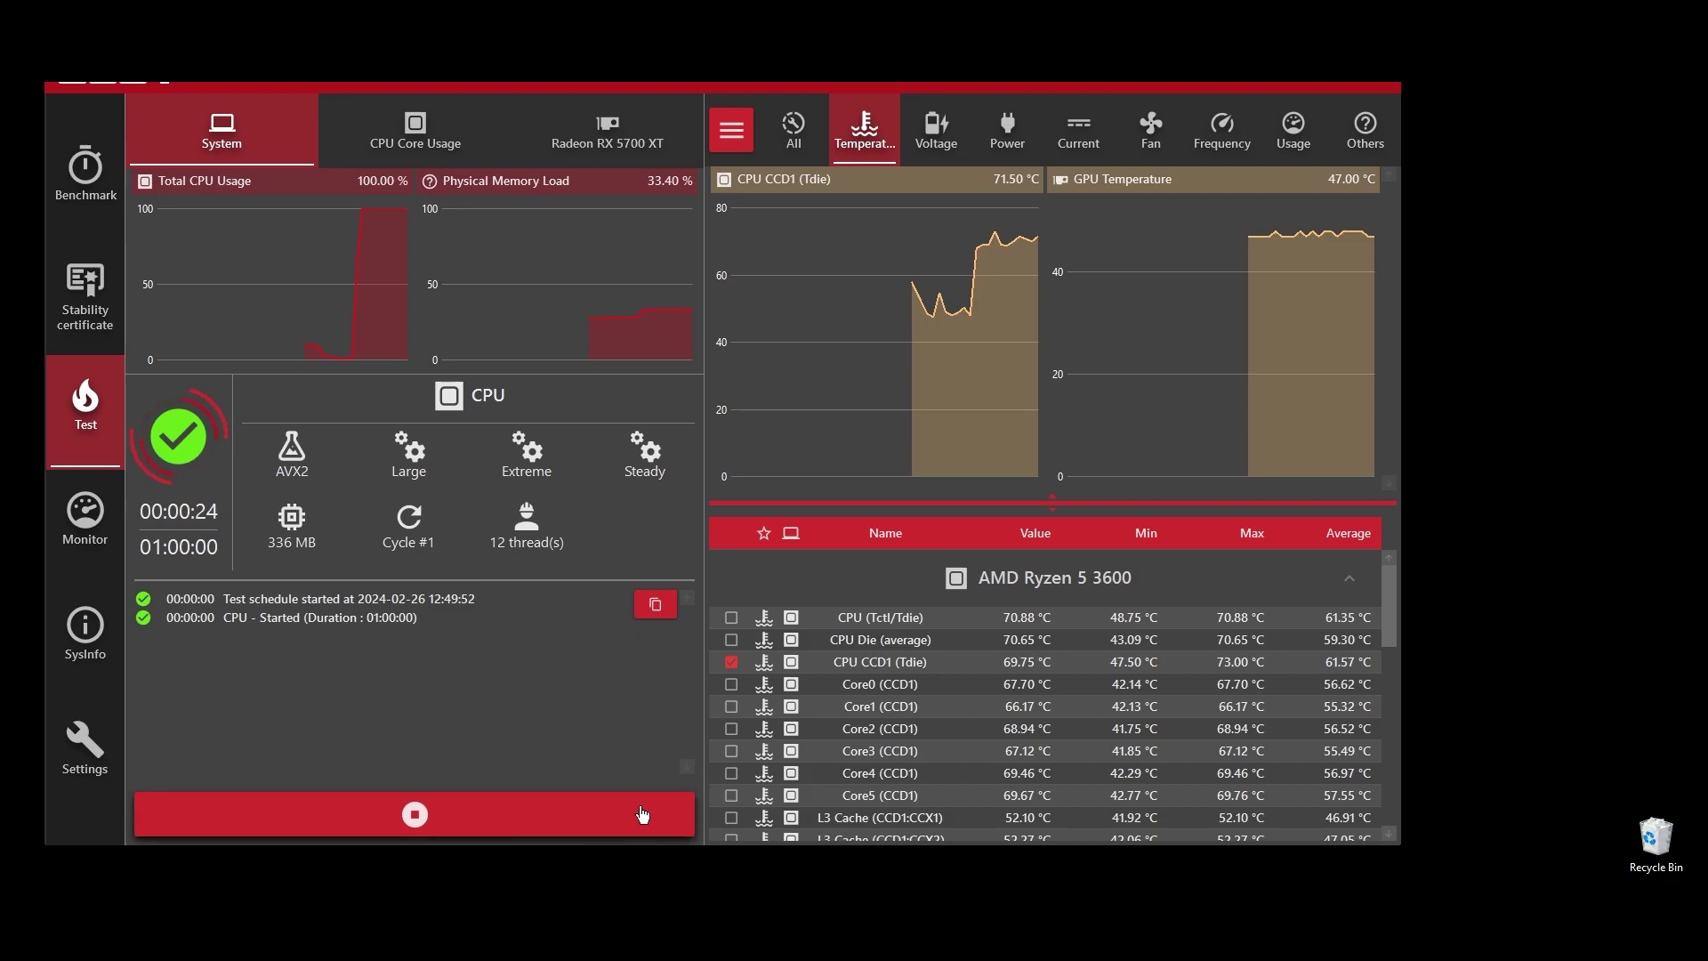
left_click(642, 814)
left_click(1374, 86)
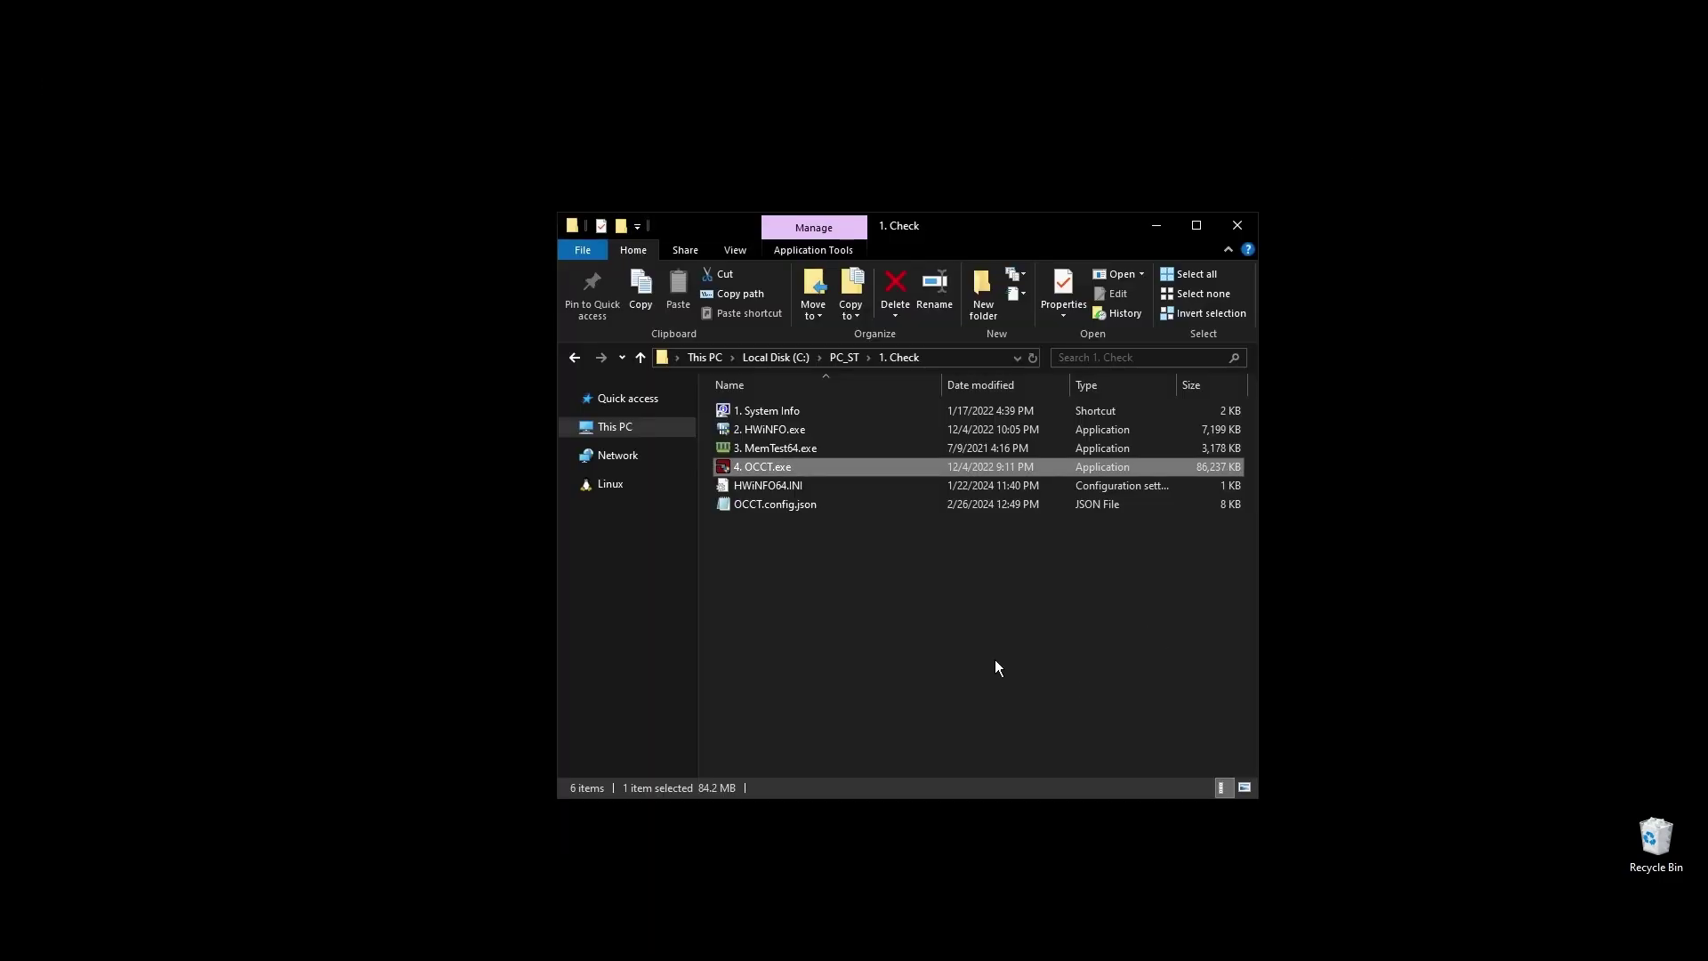
Step: Go back to PC_ST and launch 1. Dx Web Setup.exe from the 2. Install folder
left_click(895, 591)
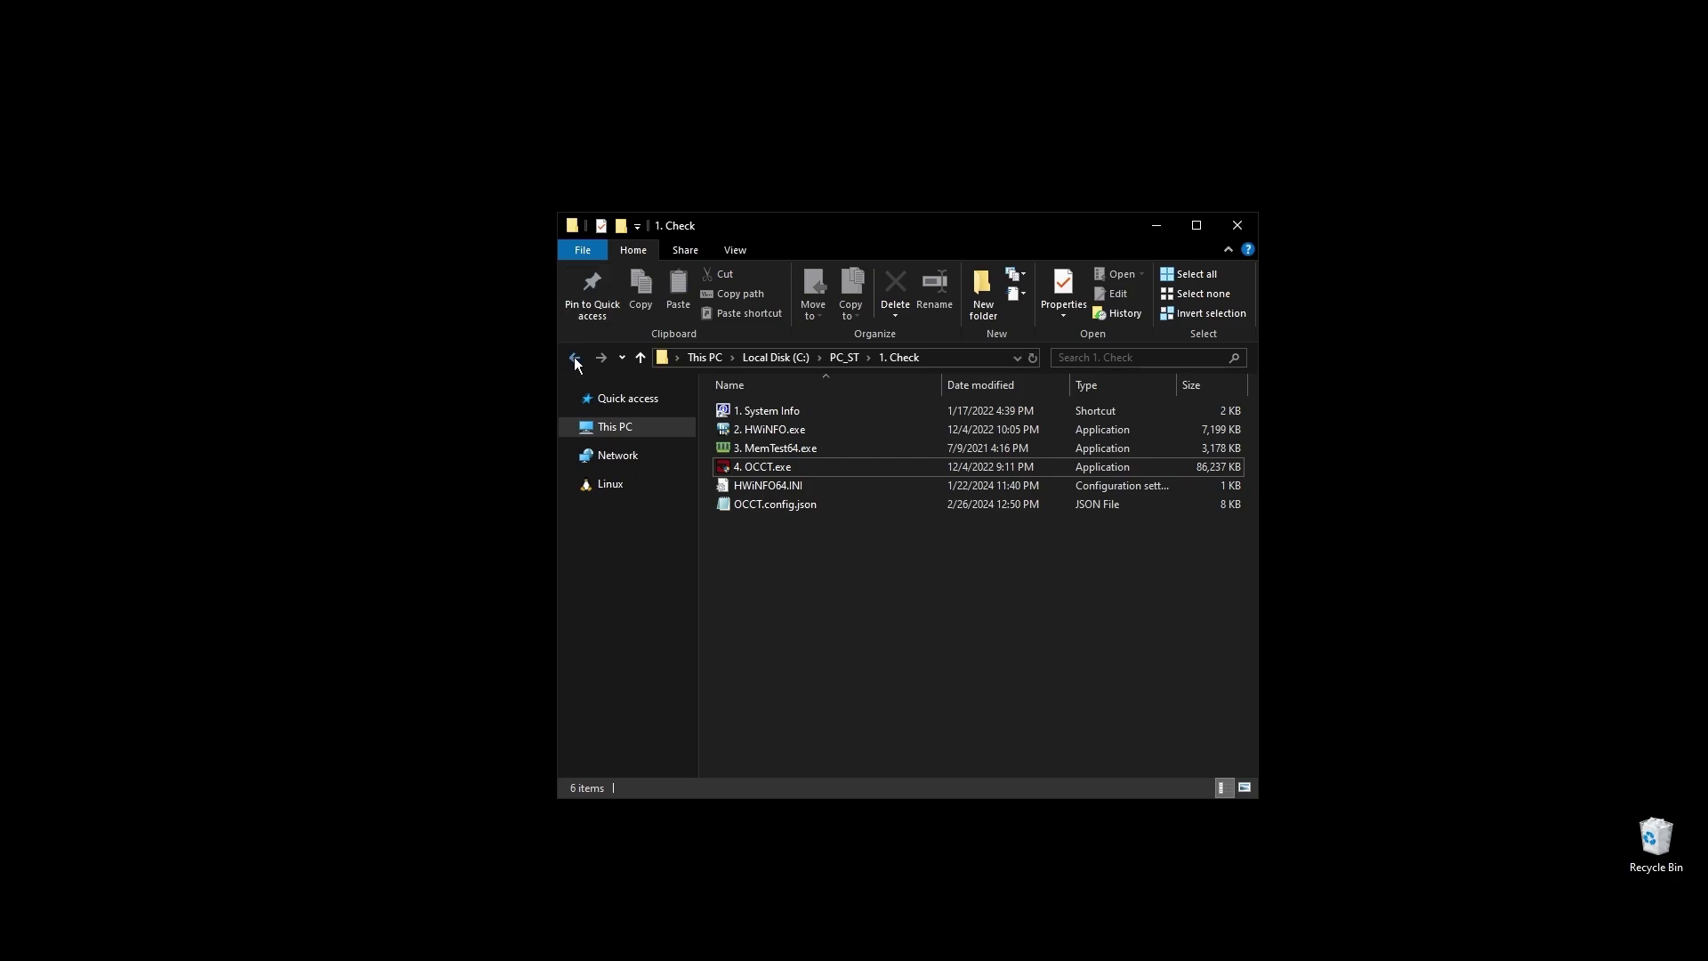
key("BackSpace")
double_click(758, 409)
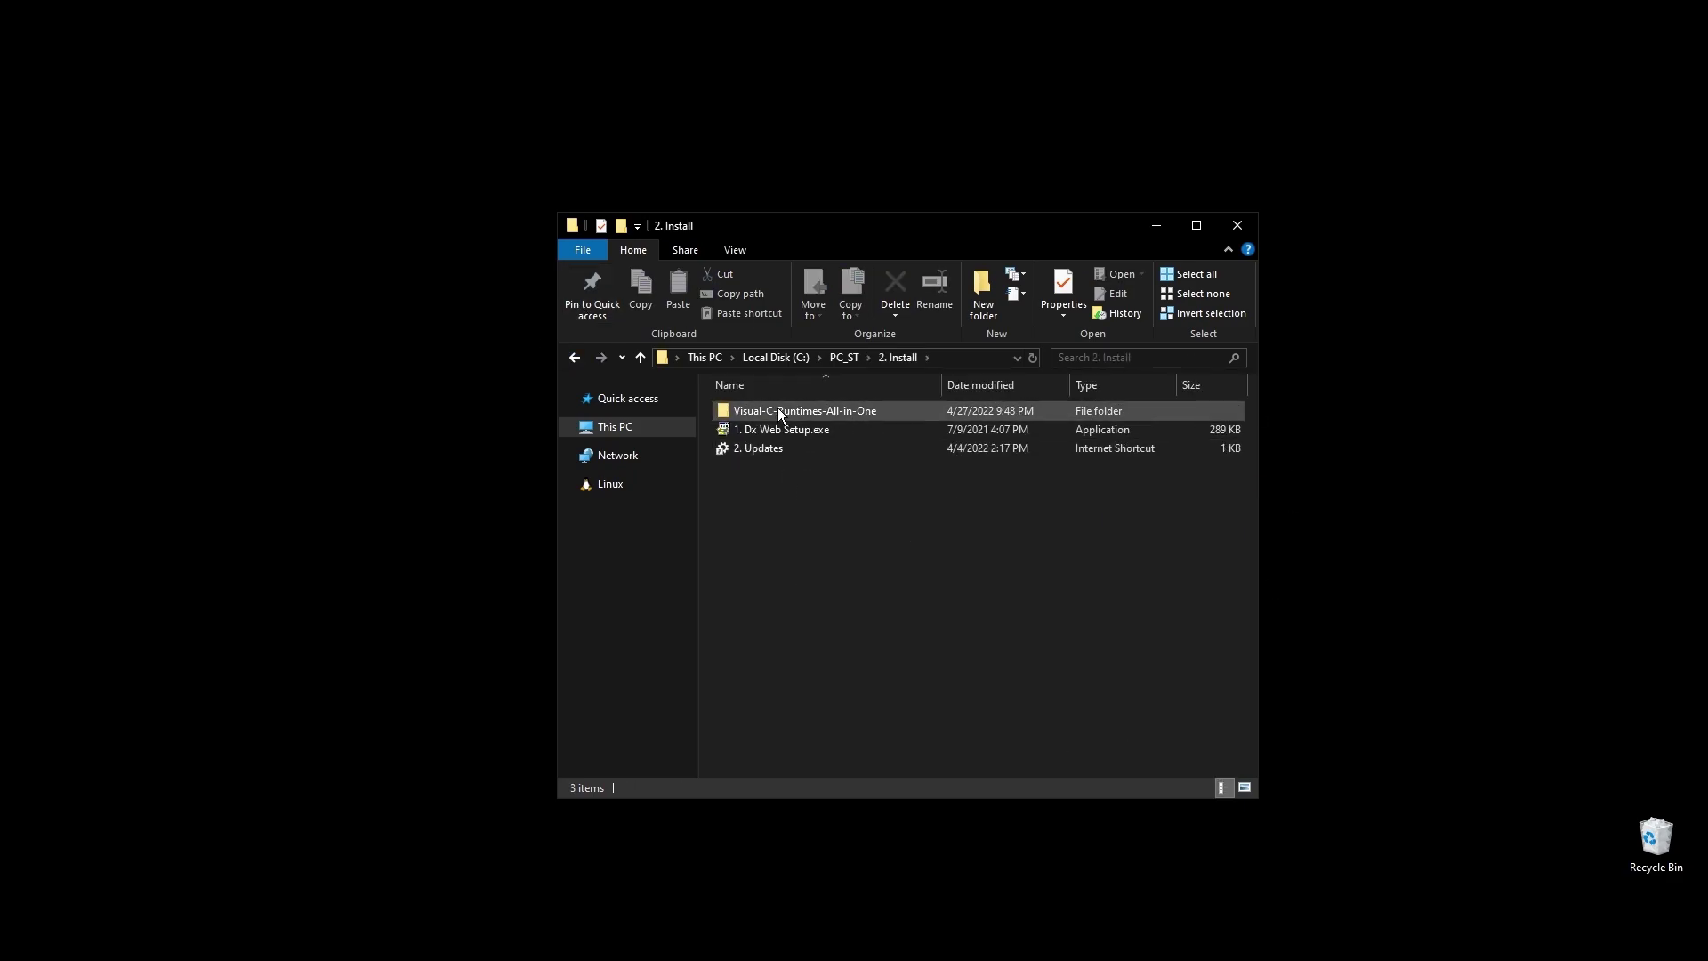
left_click(792, 430)
double_click(791, 429)
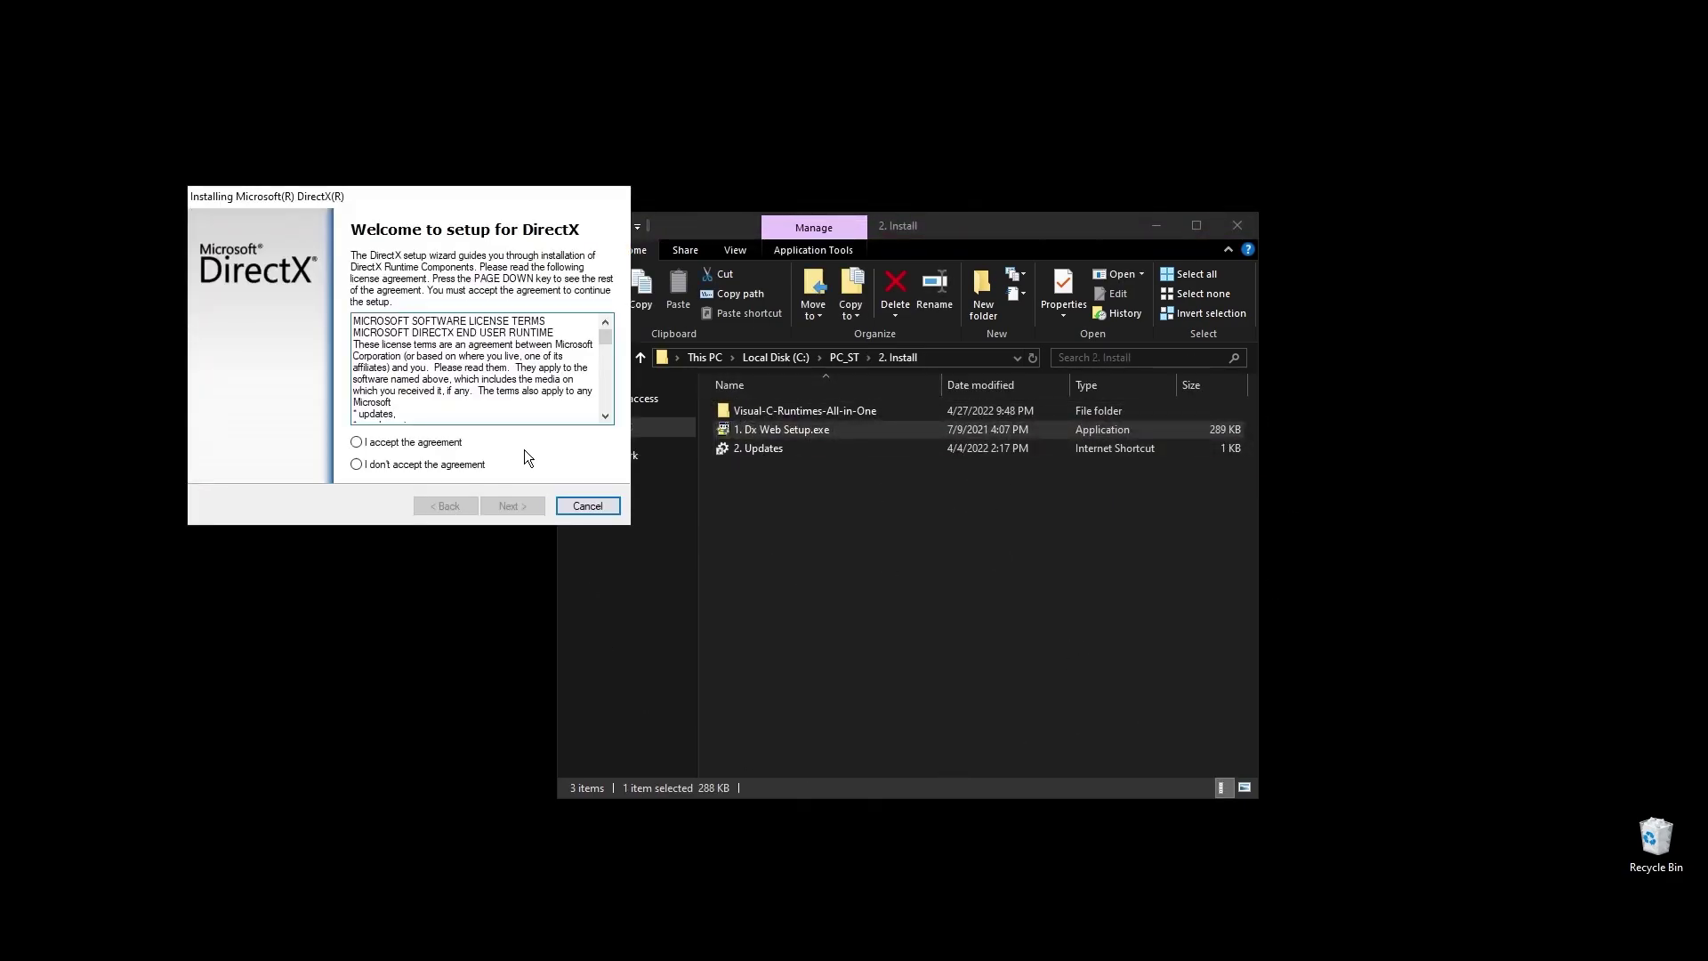
Step: Accept the DirectX licence, decline the Bing Bar, start installing, and open 2. Updates
left_click(421, 440)
left_click(512, 505)
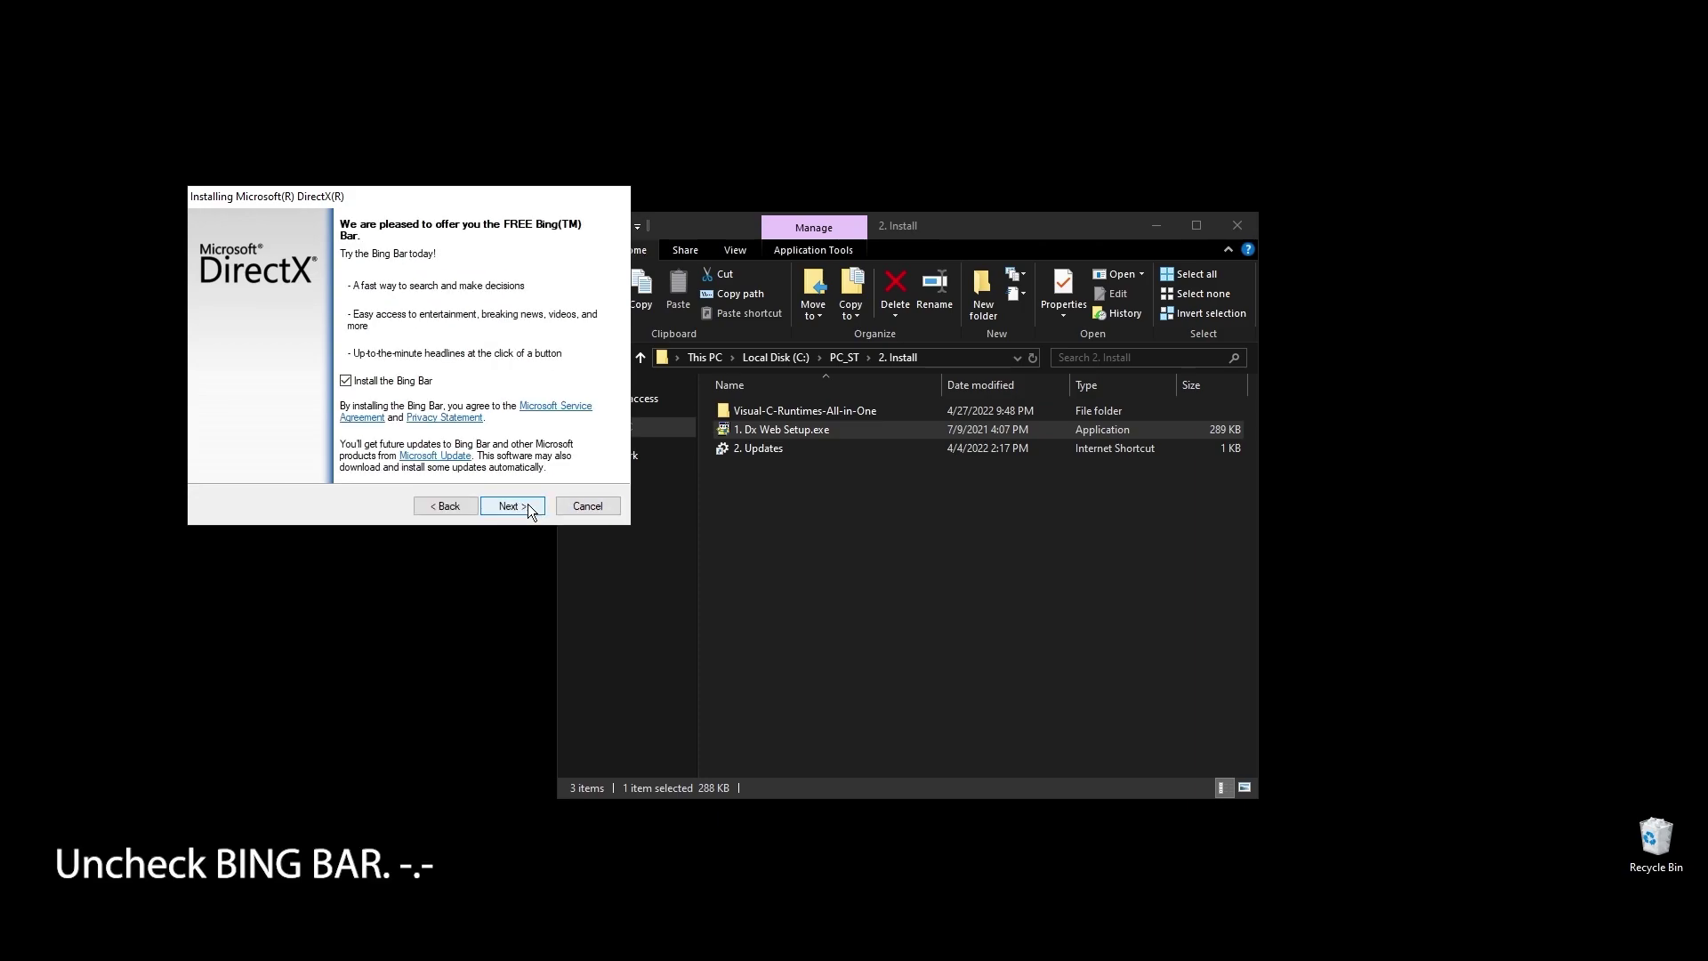
left_click(346, 381)
left_click(512, 505)
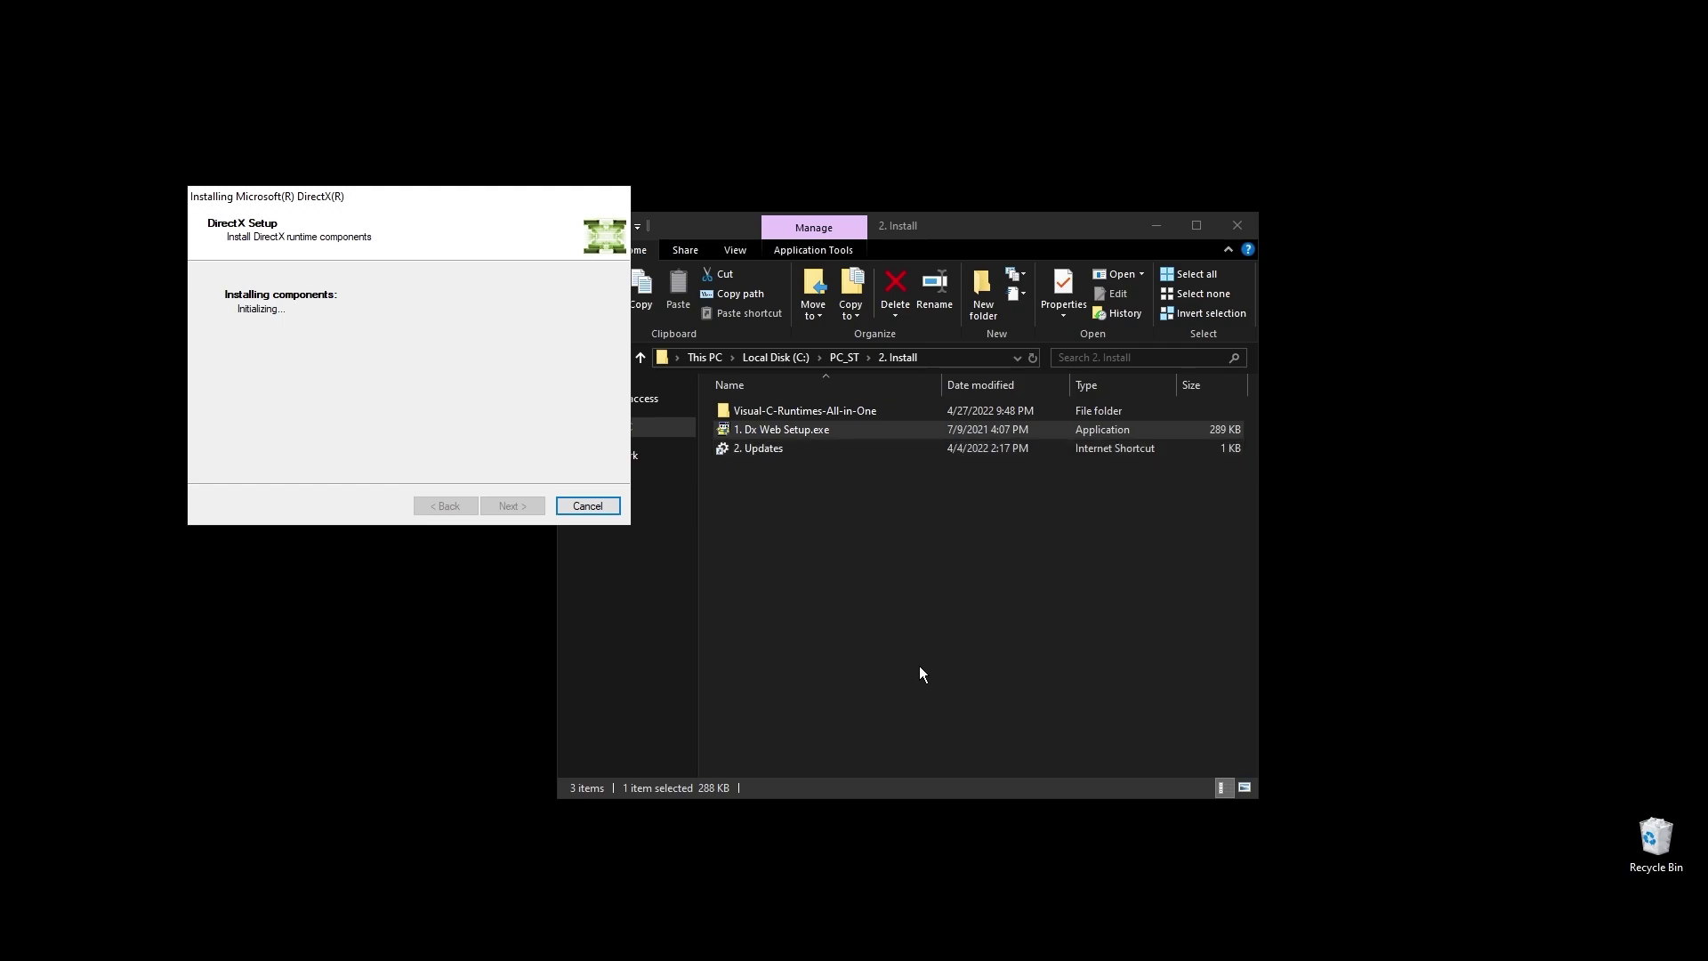
double_click(754, 447)
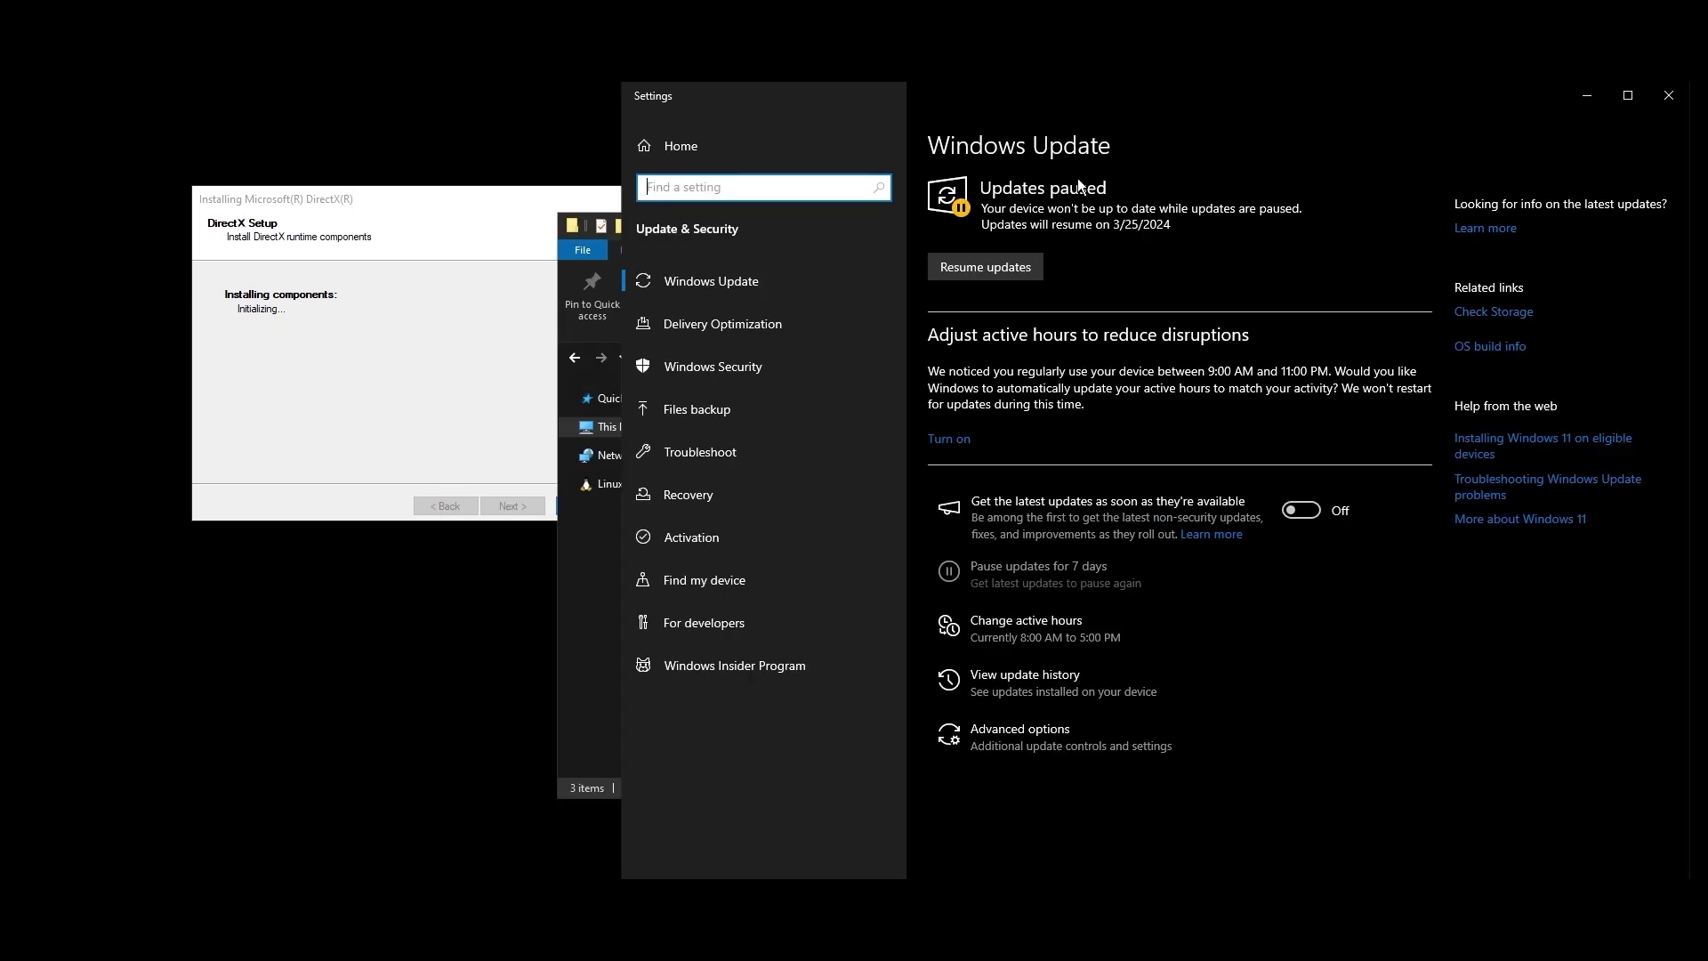
Step: Resume Windows updates, finish the DirectX setup, and arrange the Settings and Explorer windows side by side
left_click(985, 267)
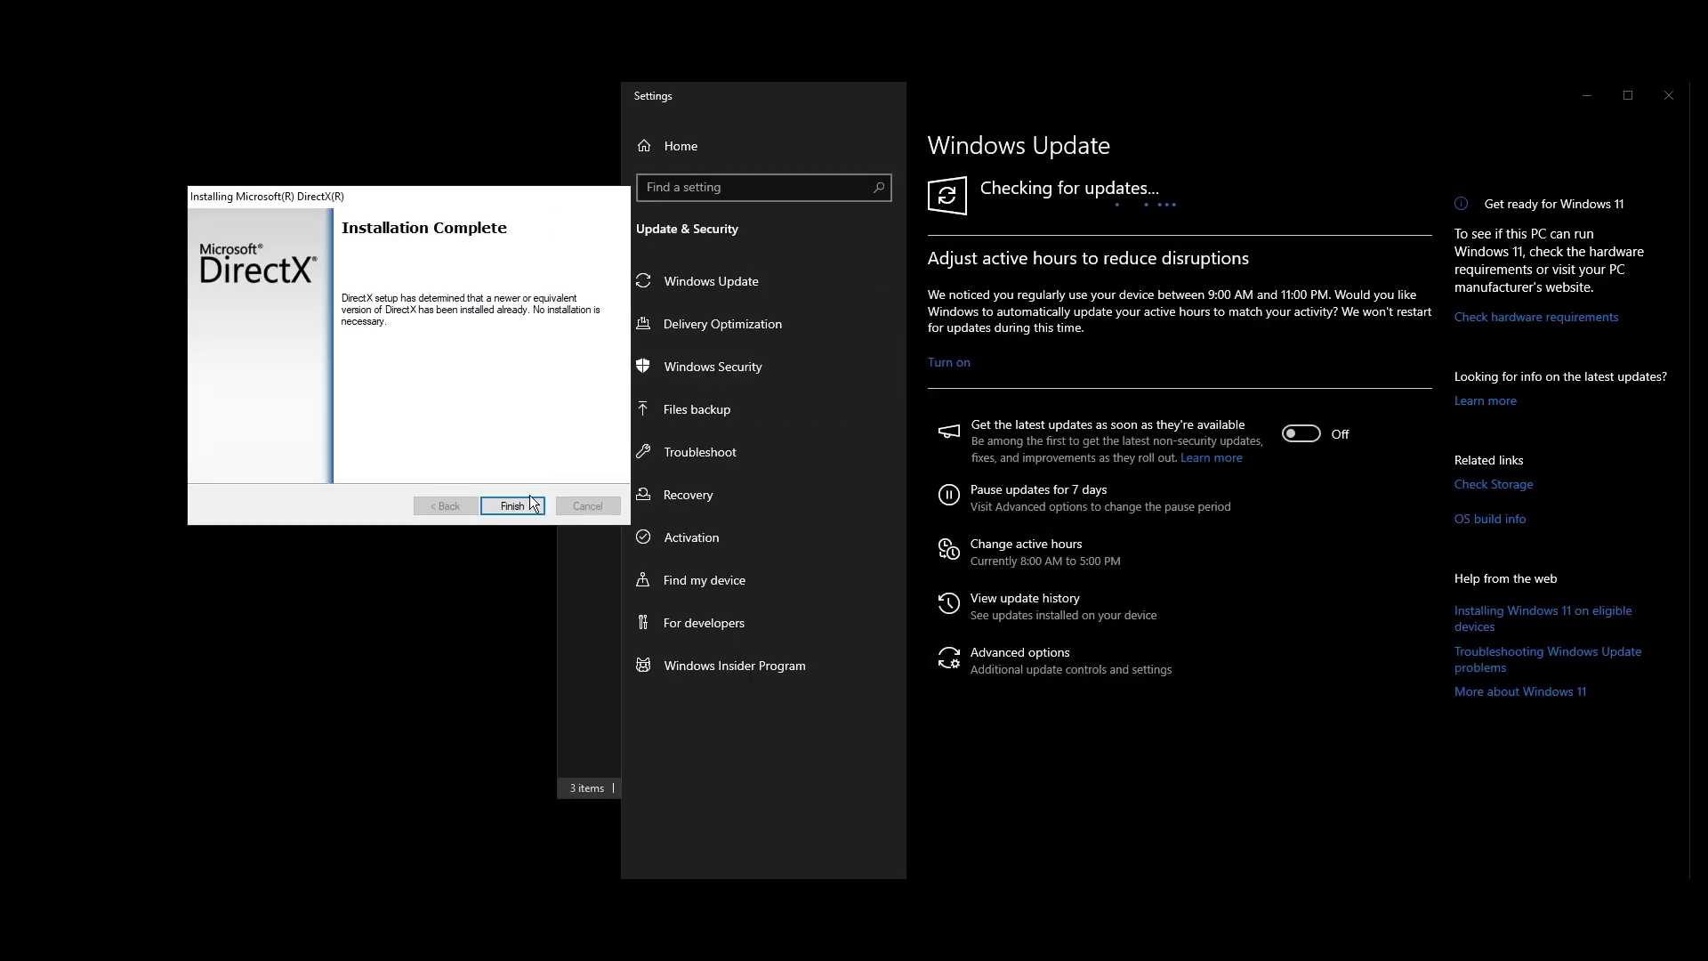
left_click(532, 507)
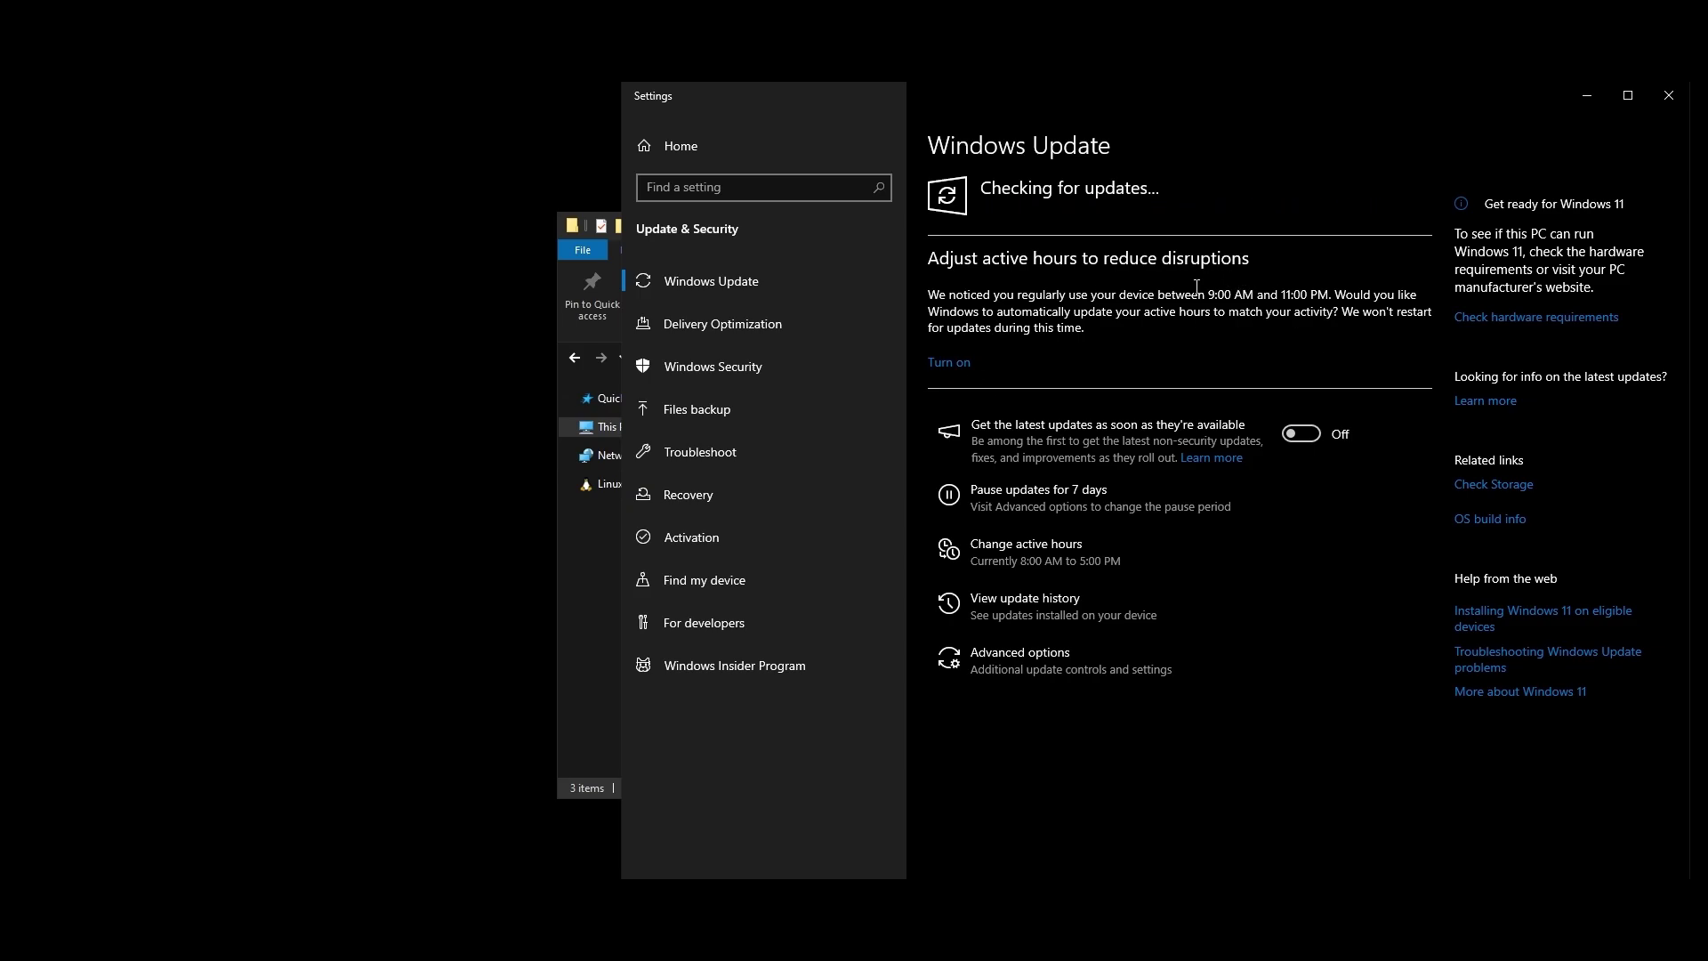
left_click_drag(621, 434, 1179, 433)
left_click_drag(945, 223, 523, 214)
left_click_drag(1273, 99, 1121, 110)
Step: Run install_all.bat from Visual-C-Runtimes-All-in-One as administrator
double_click(405, 398)
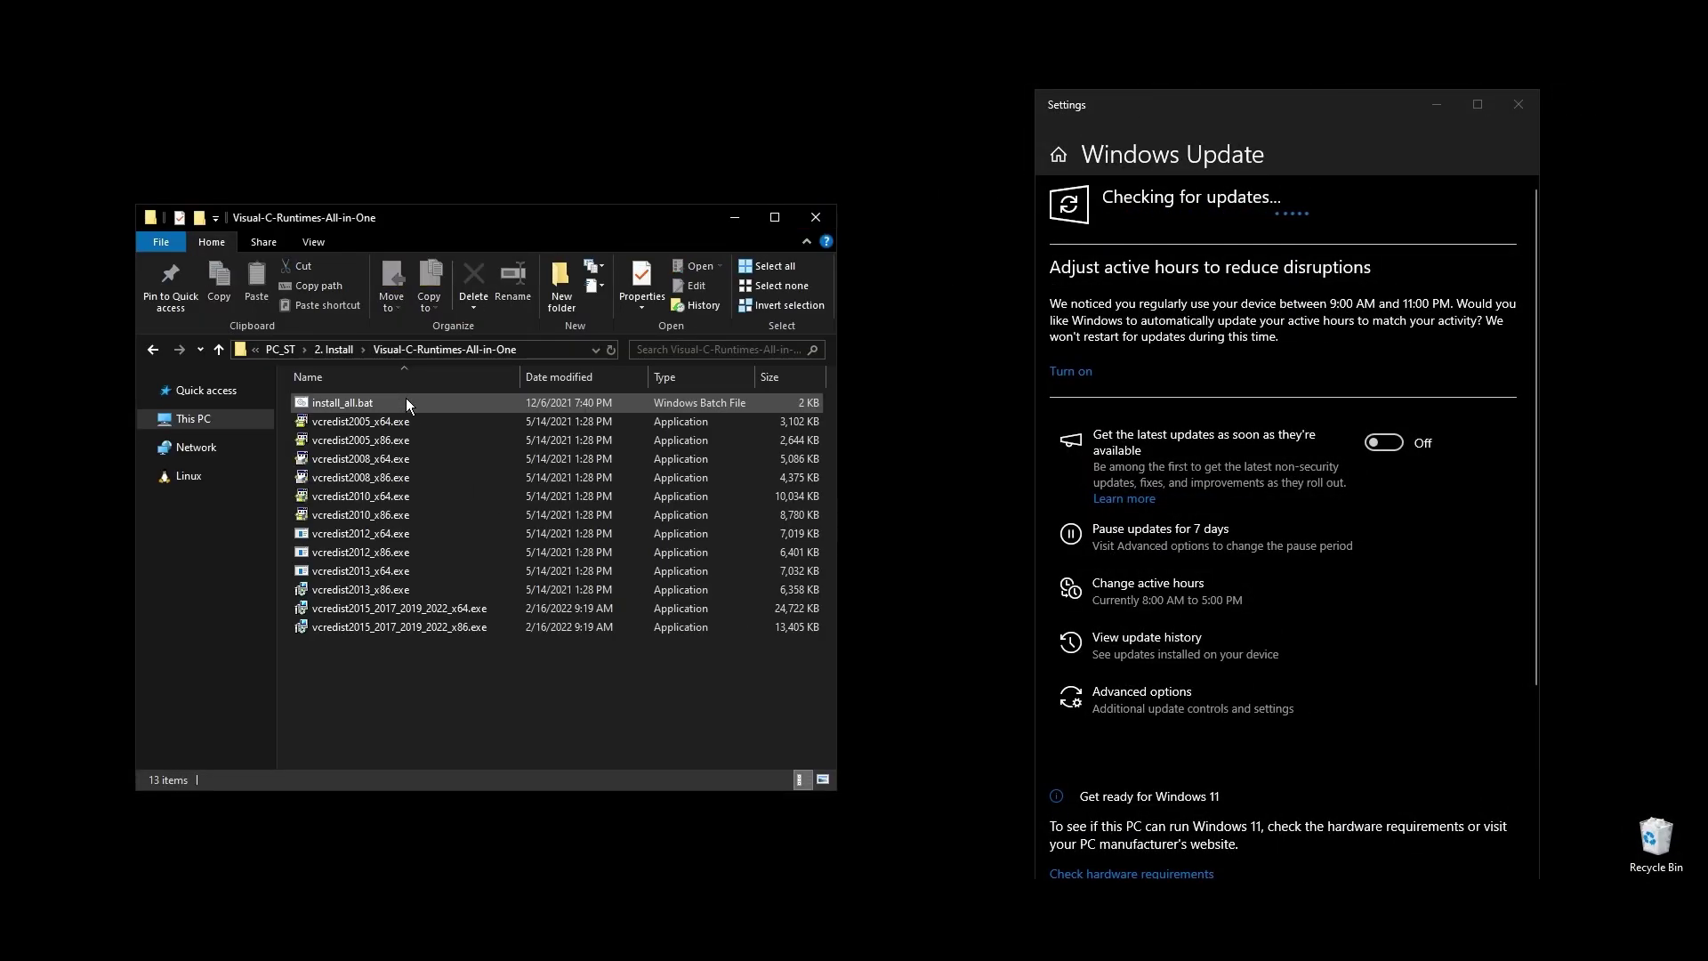
right_click(325, 408)
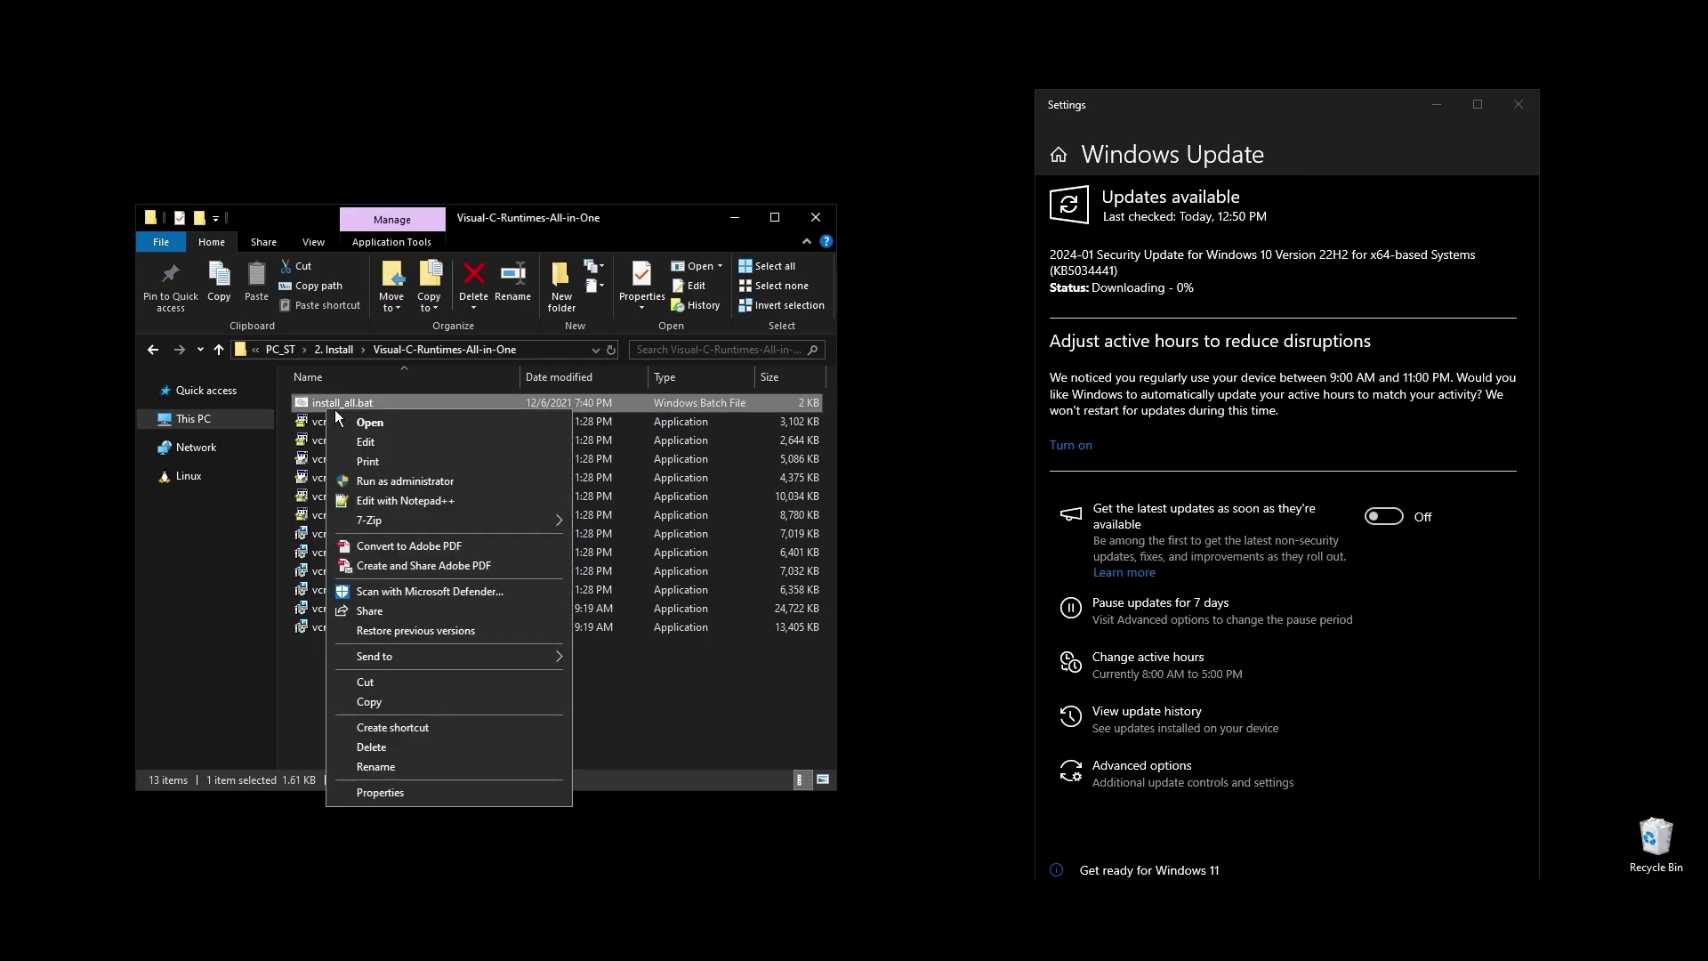
left_click(415, 480)
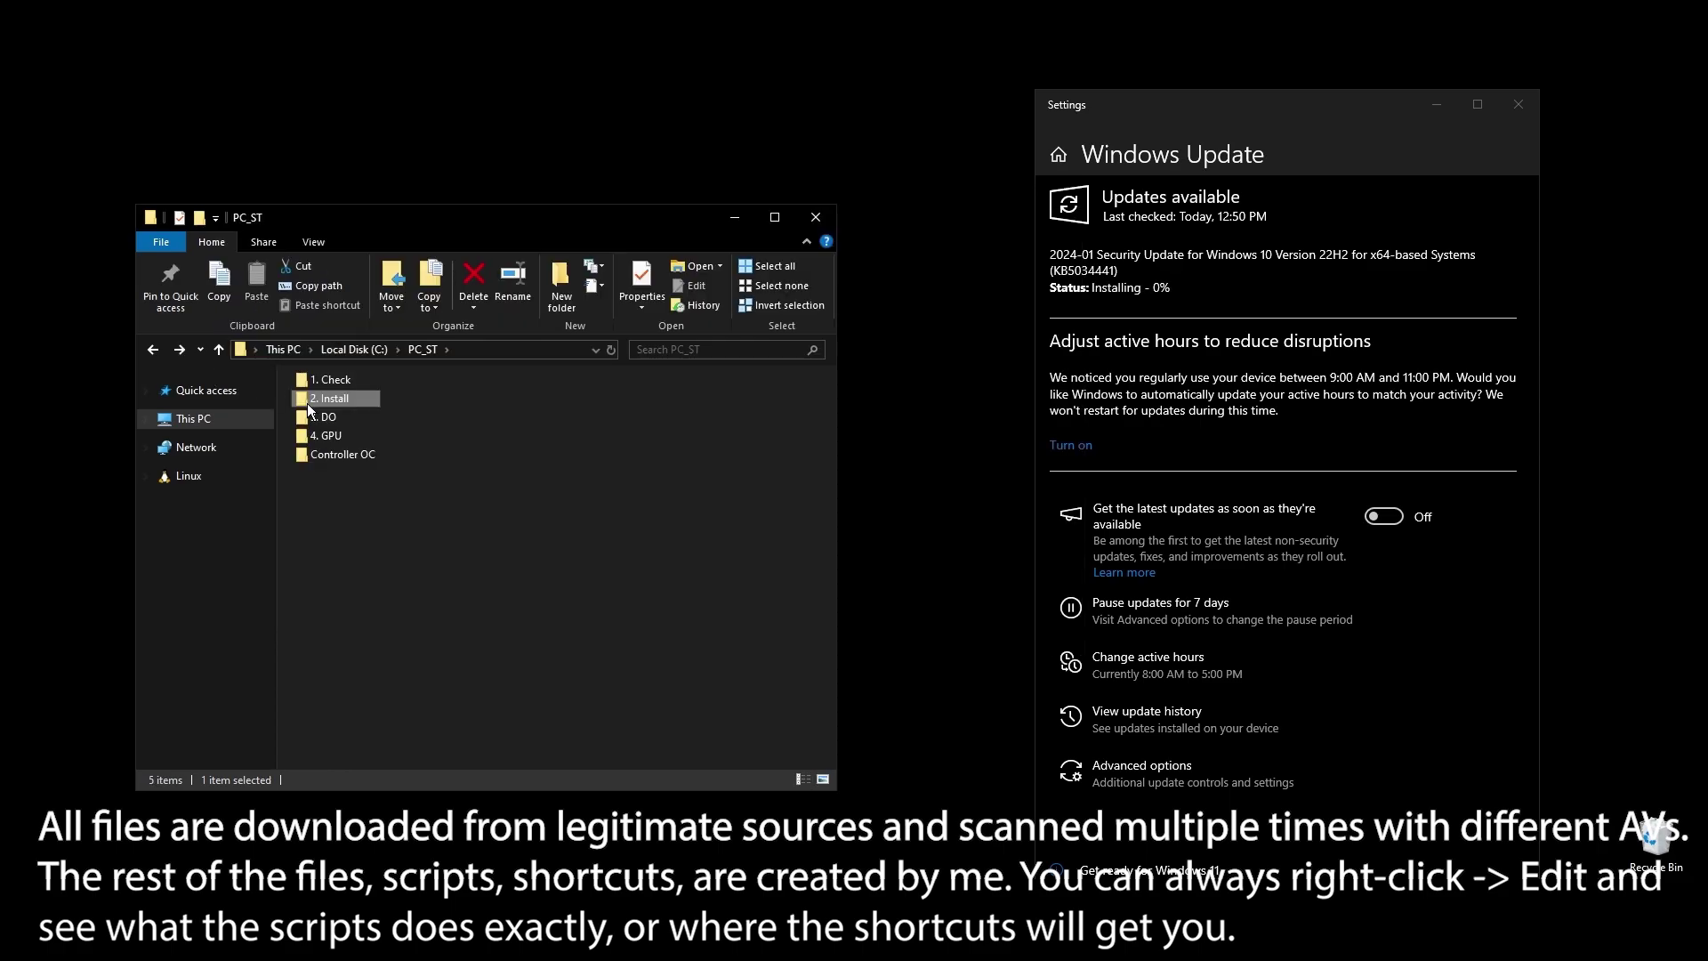
Step: Open the 3. DO folder, run the 2. PP.cmd power-plan script, and close its finished window
double_click(329, 419)
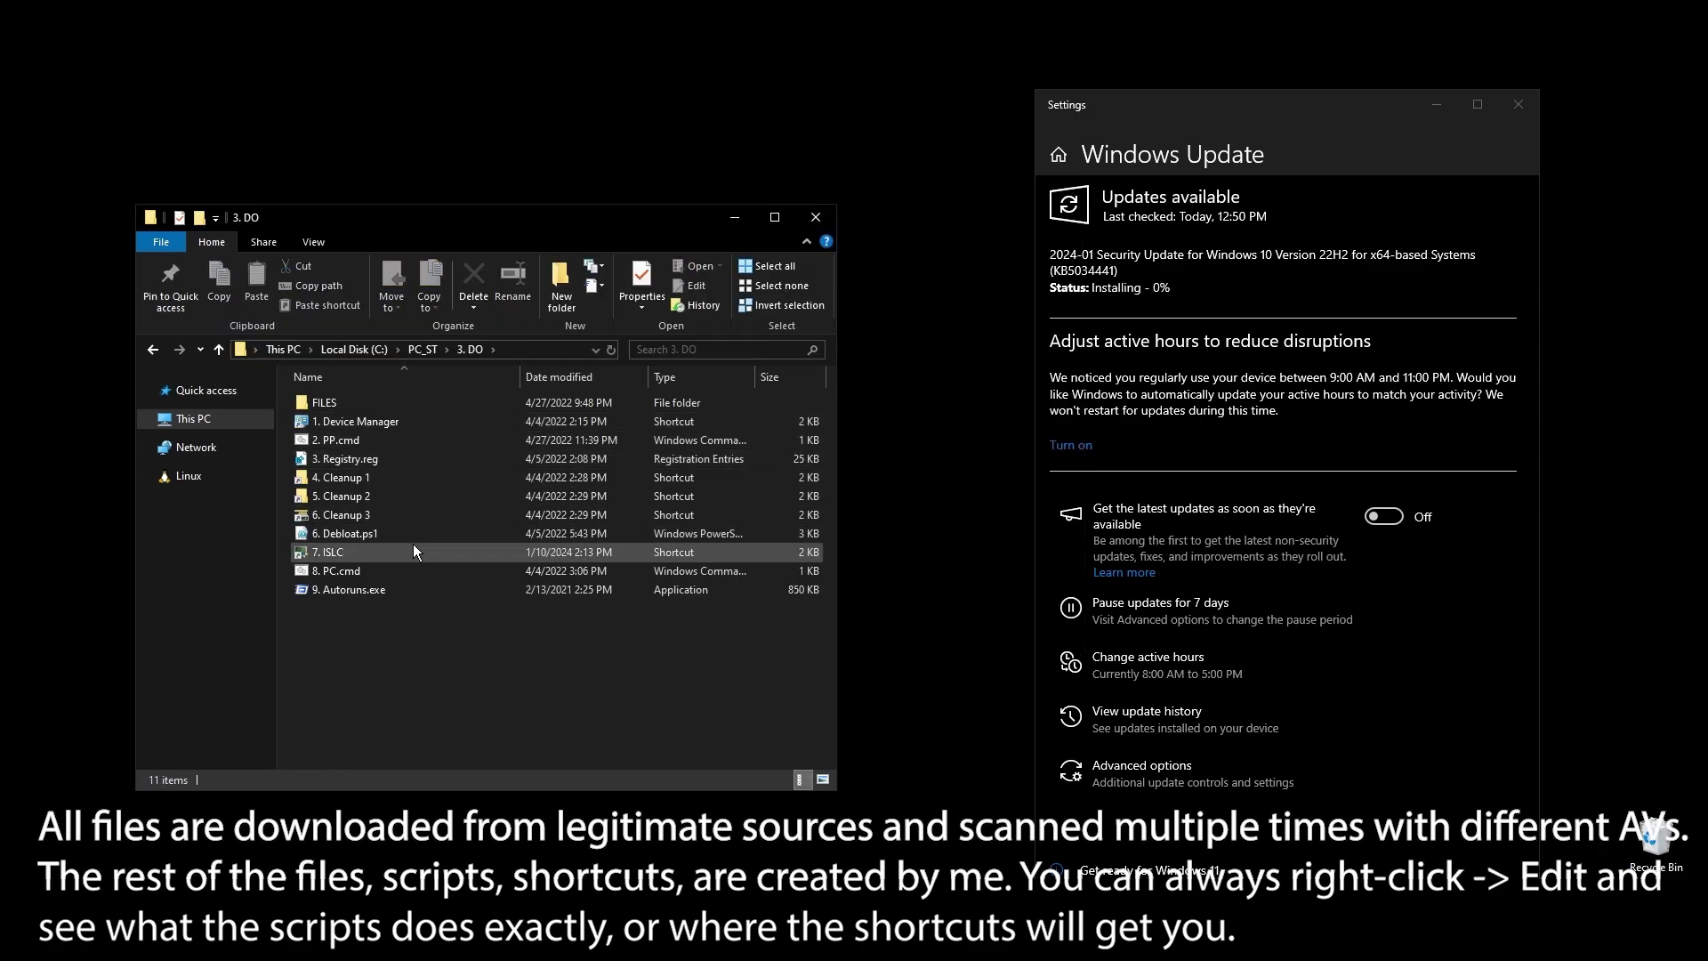
double_click(333, 441)
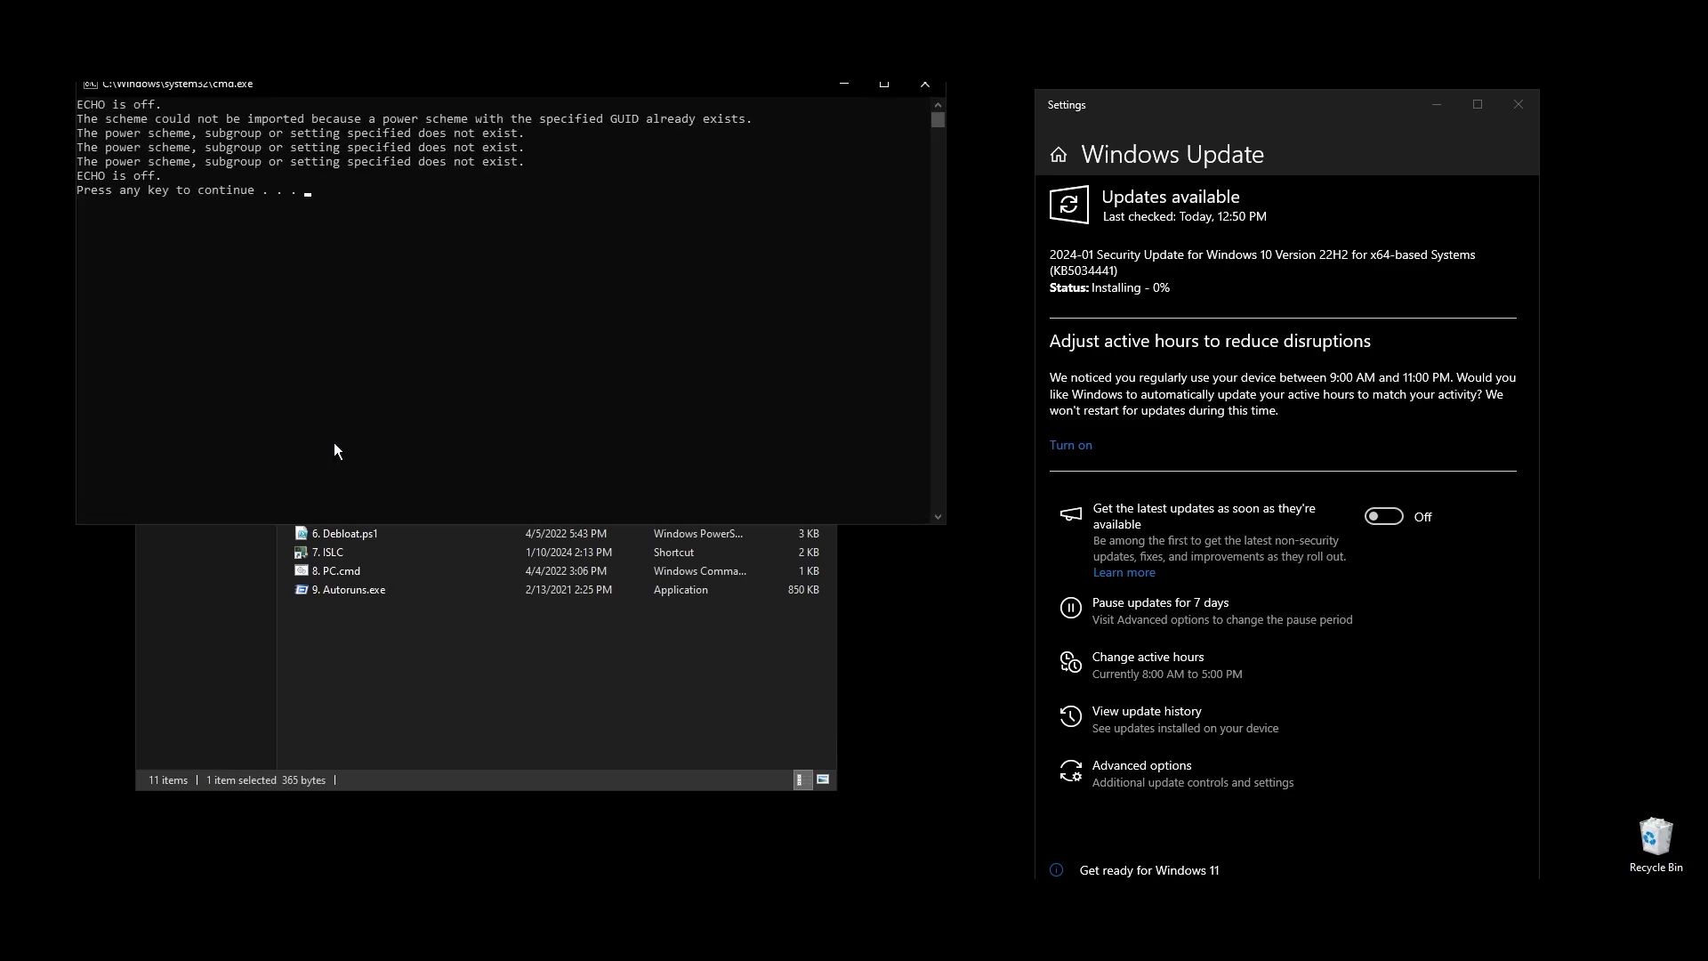
key("Return")
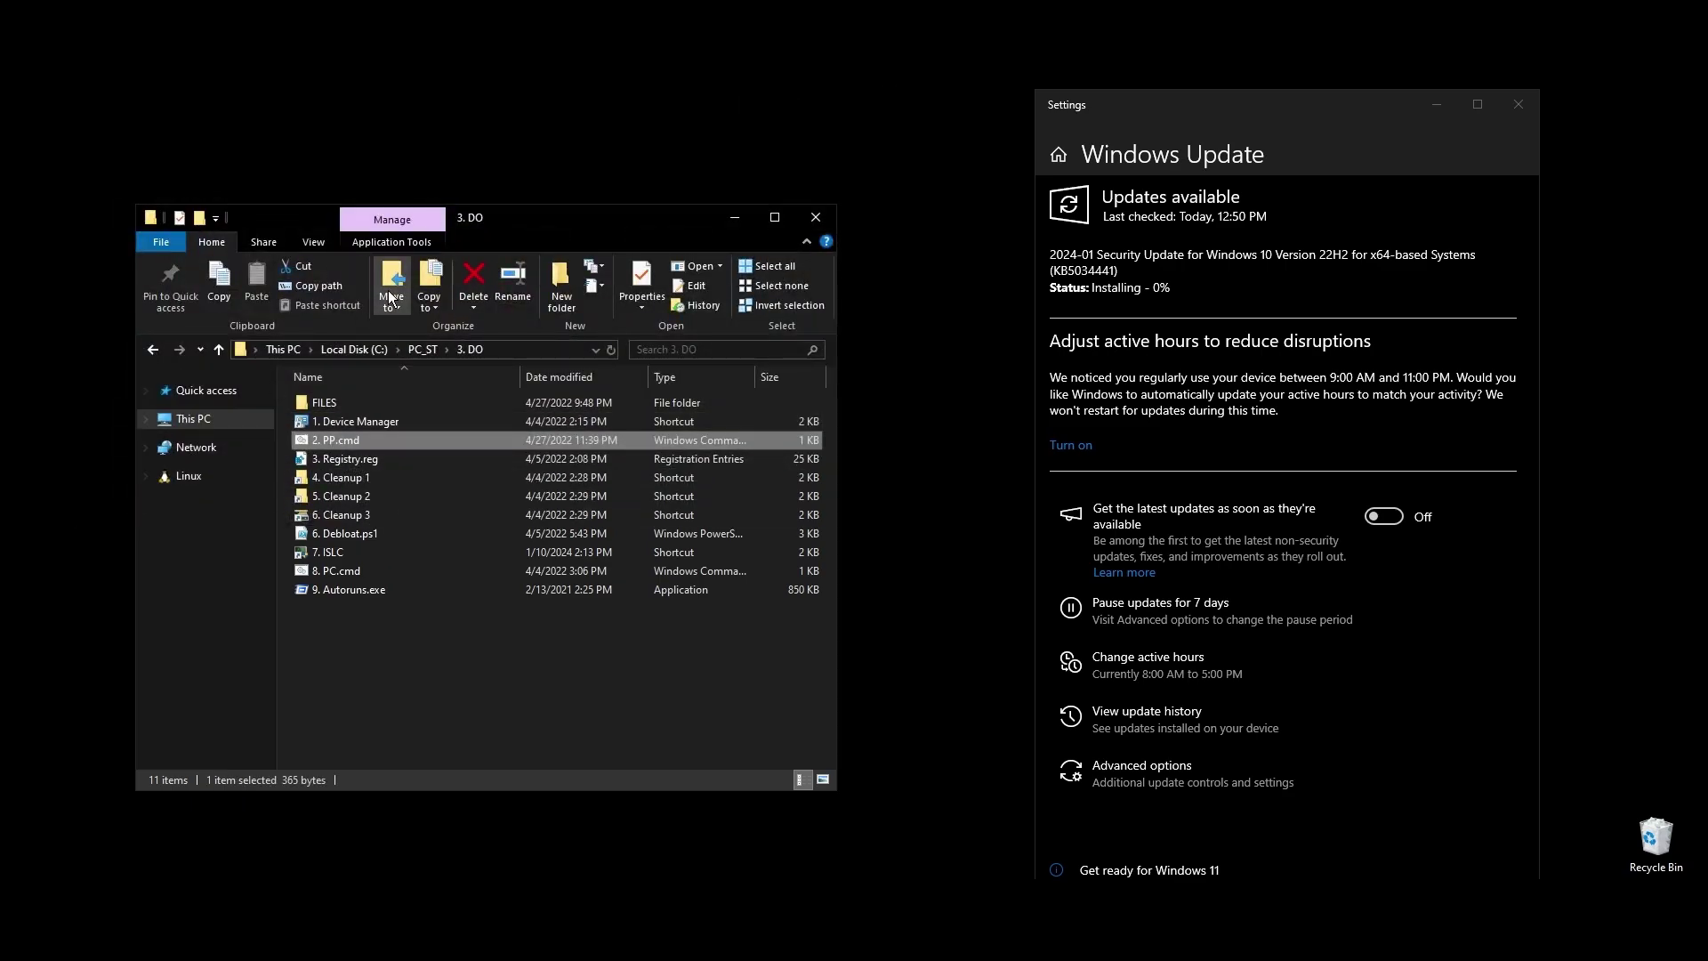
right_click(360, 457)
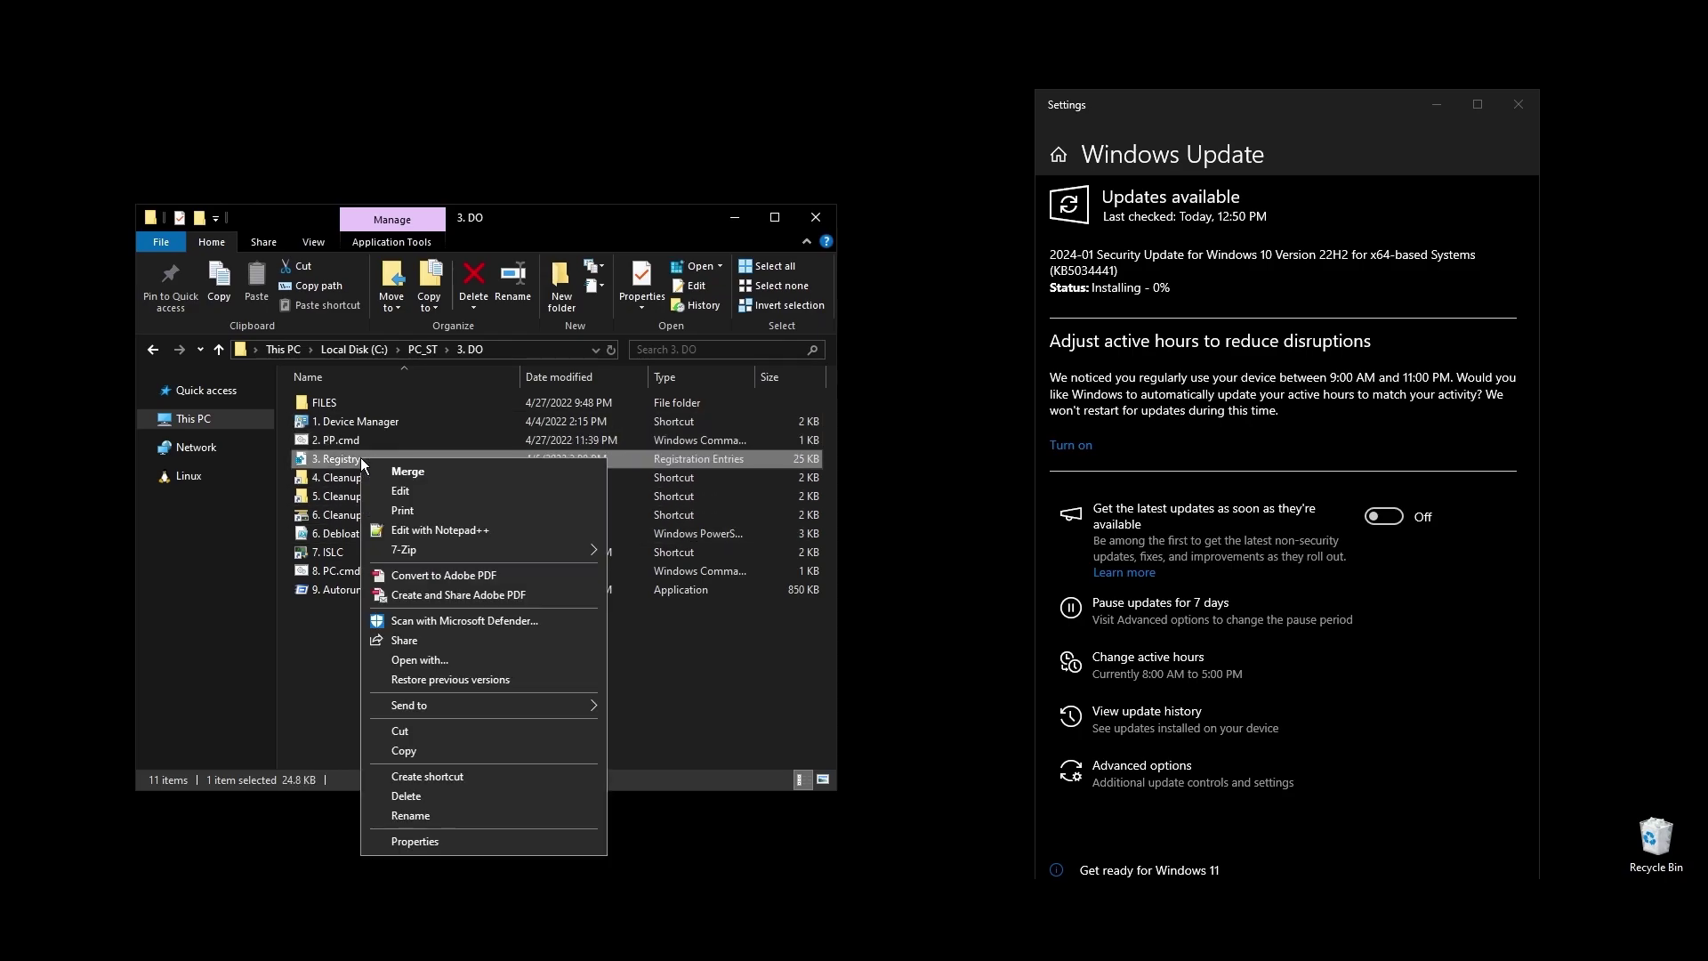
left_click(443, 530)
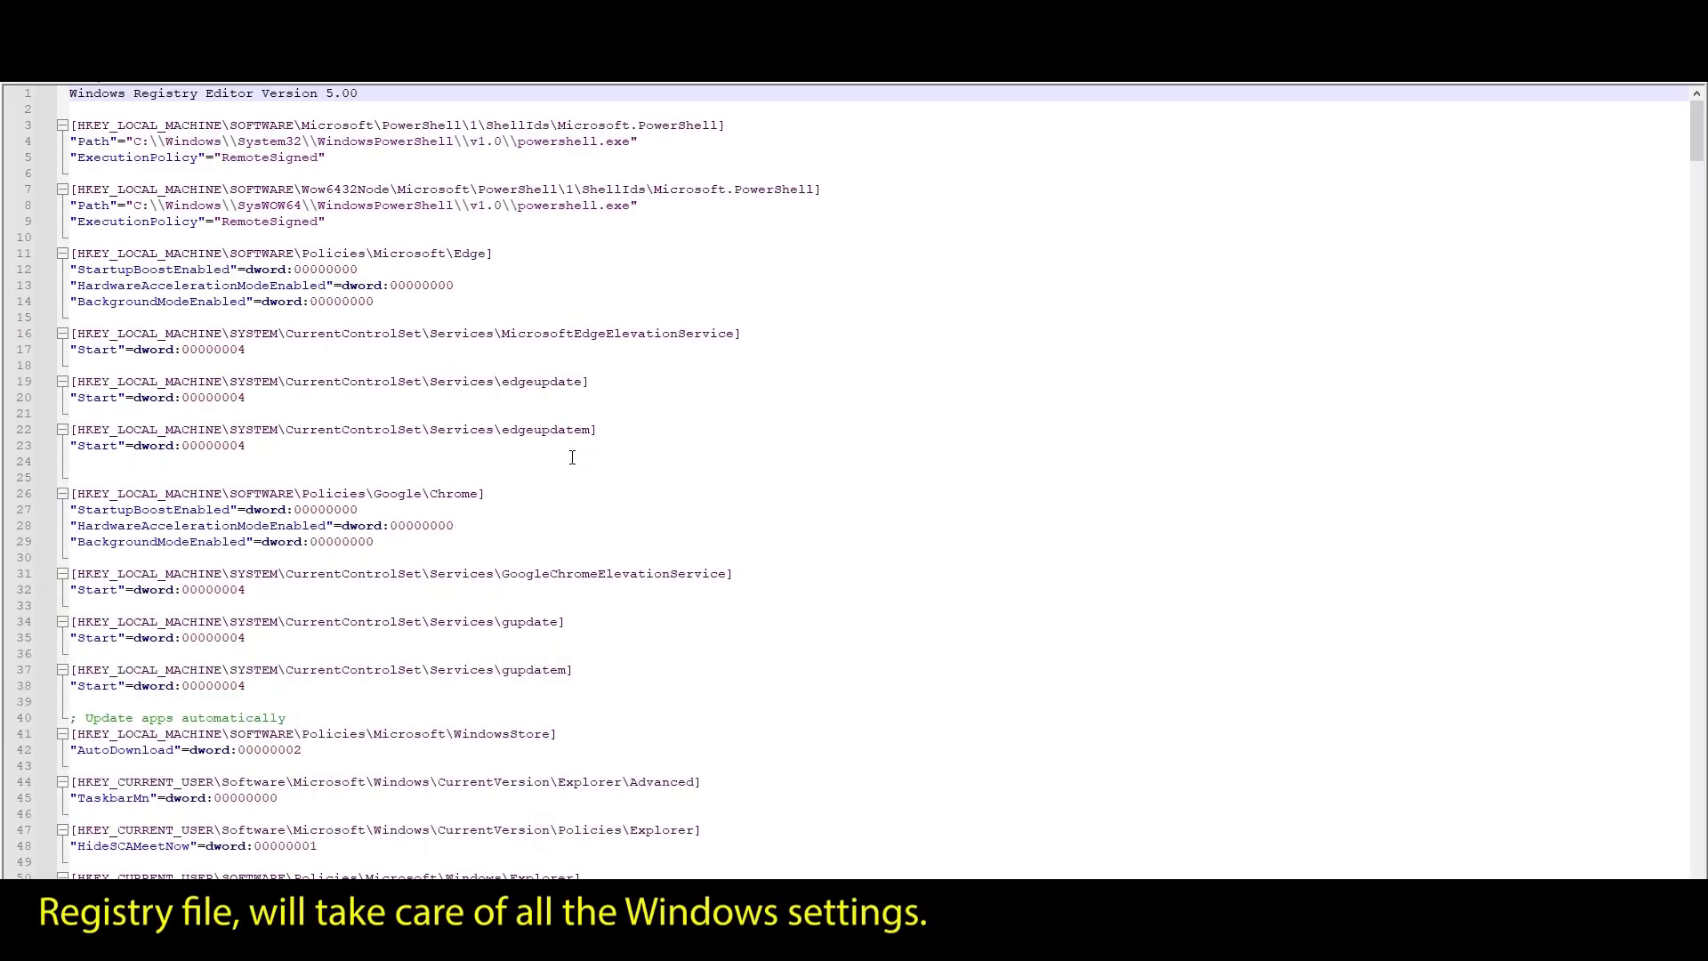
scroll(512, 412, "down", 7)
left_click_drag(1695, 169, 1695, 120)
Step: Close the registry file view and the Windows Update settings window, and recentre the Explorer window
key("alt+F4")
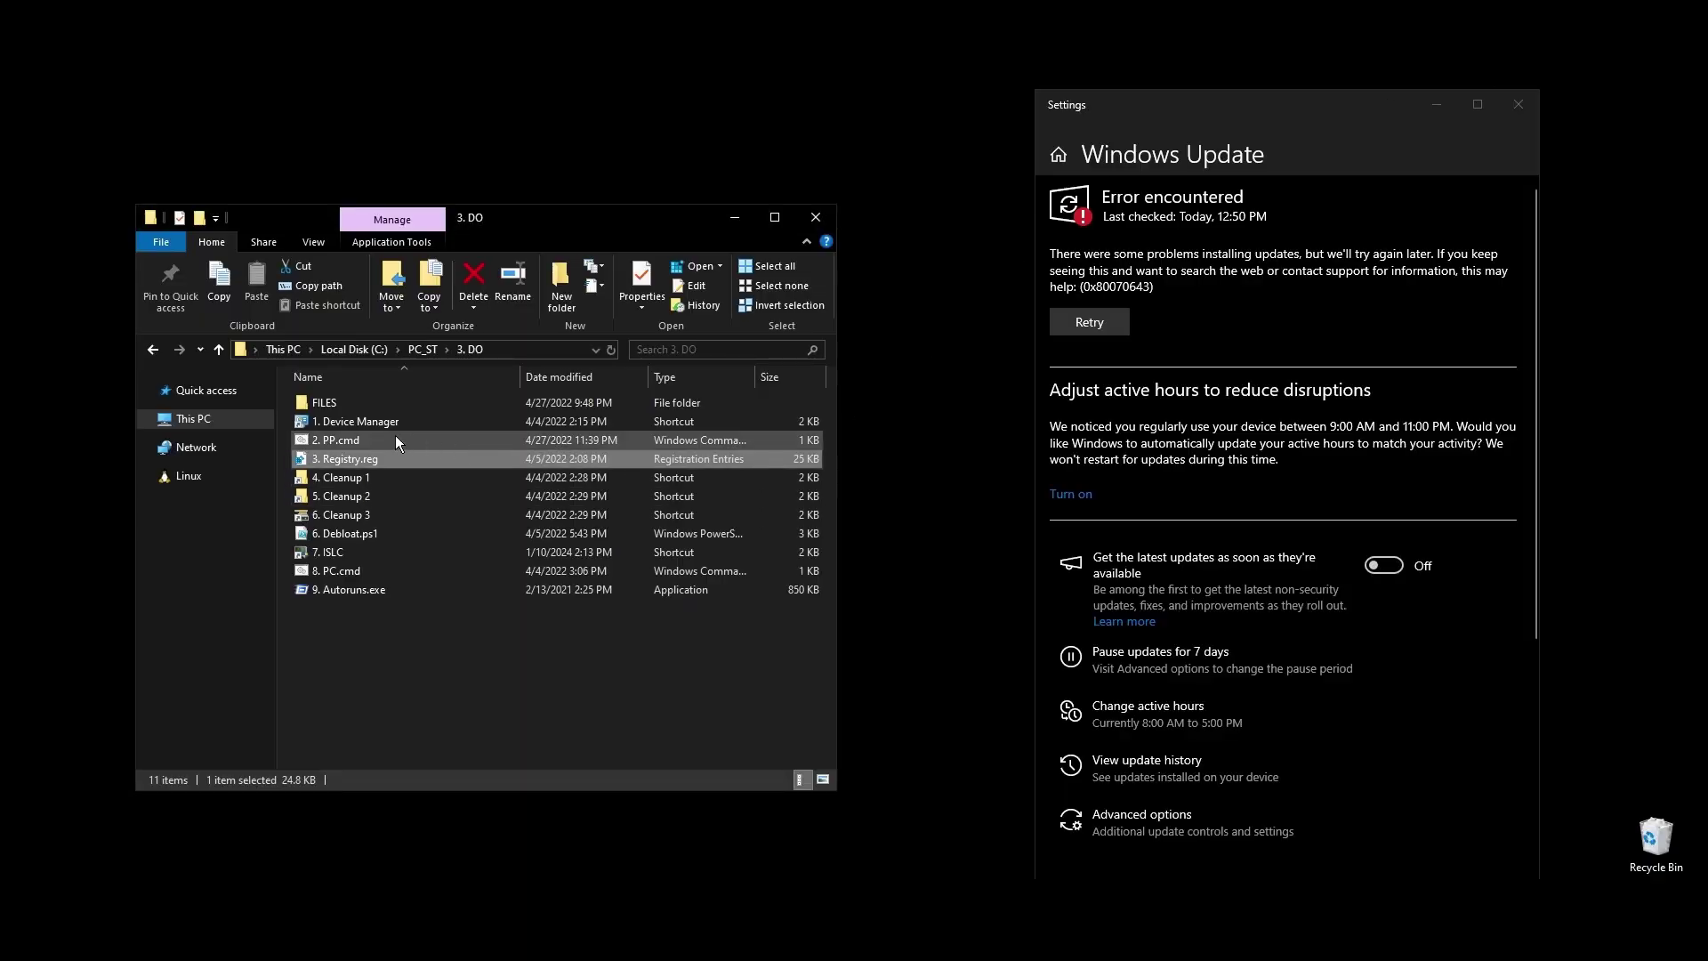
left_click(1517, 105)
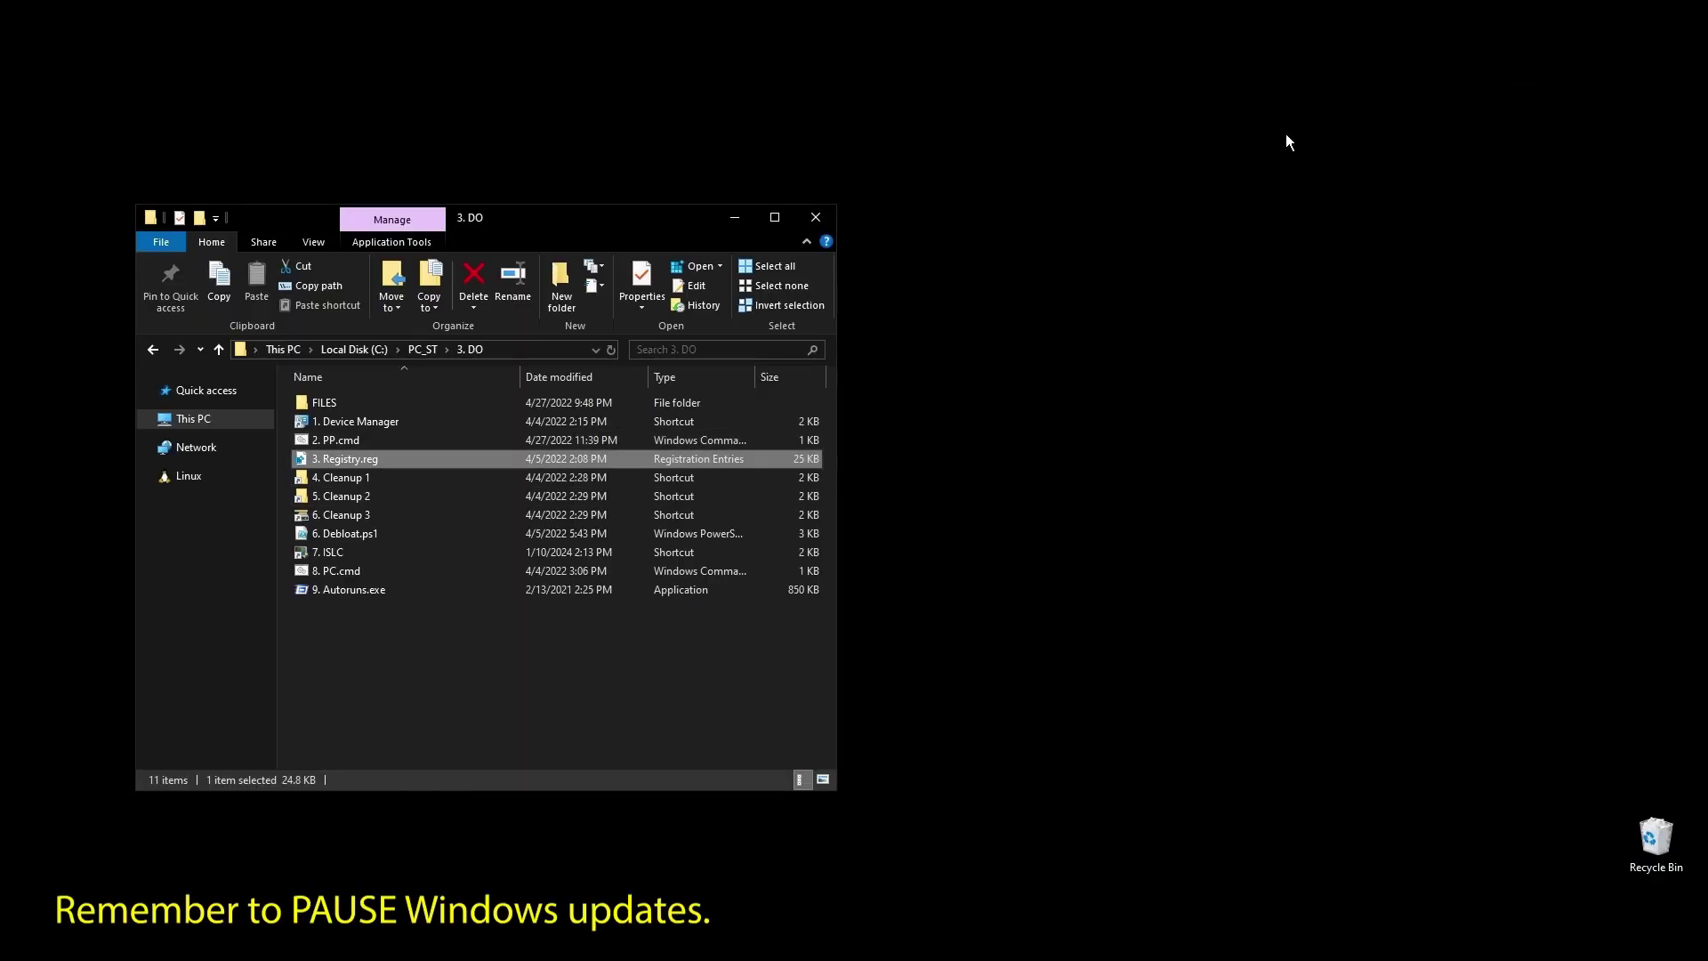
left_click_drag(573, 226, 788, 182)
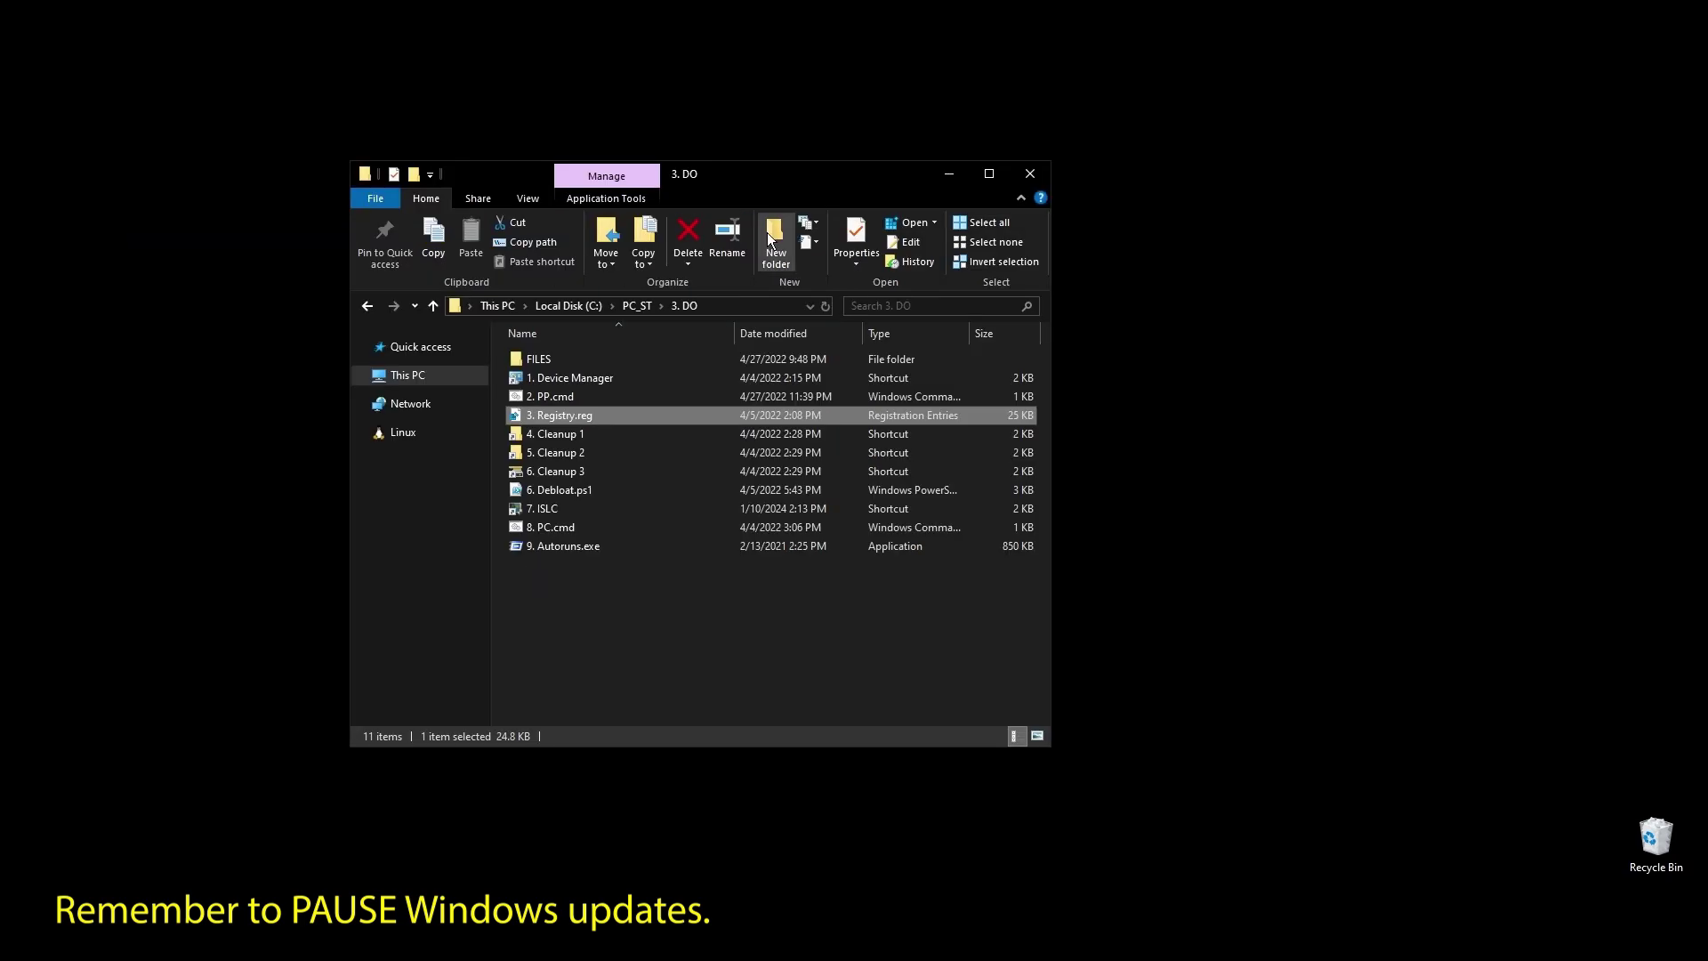
Step: Merge 3. Registry.reg into the registry, then open AppData\Local\Temp via 4. Cleanup 1
double_click(556, 423)
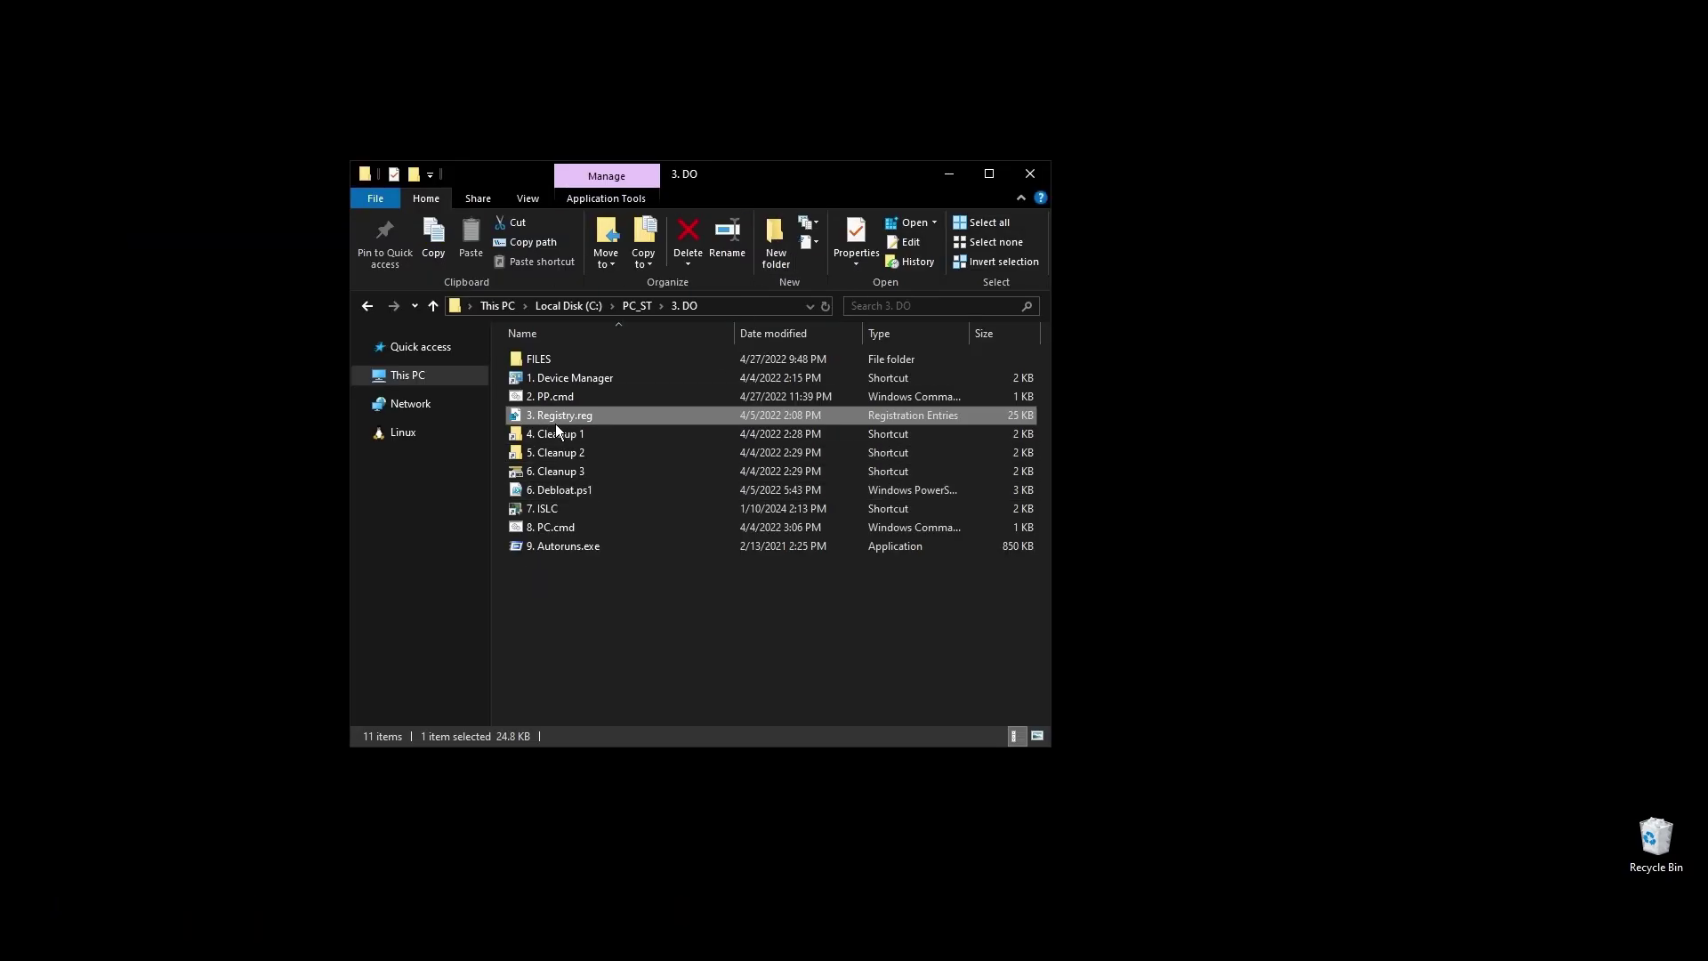
key("Return")
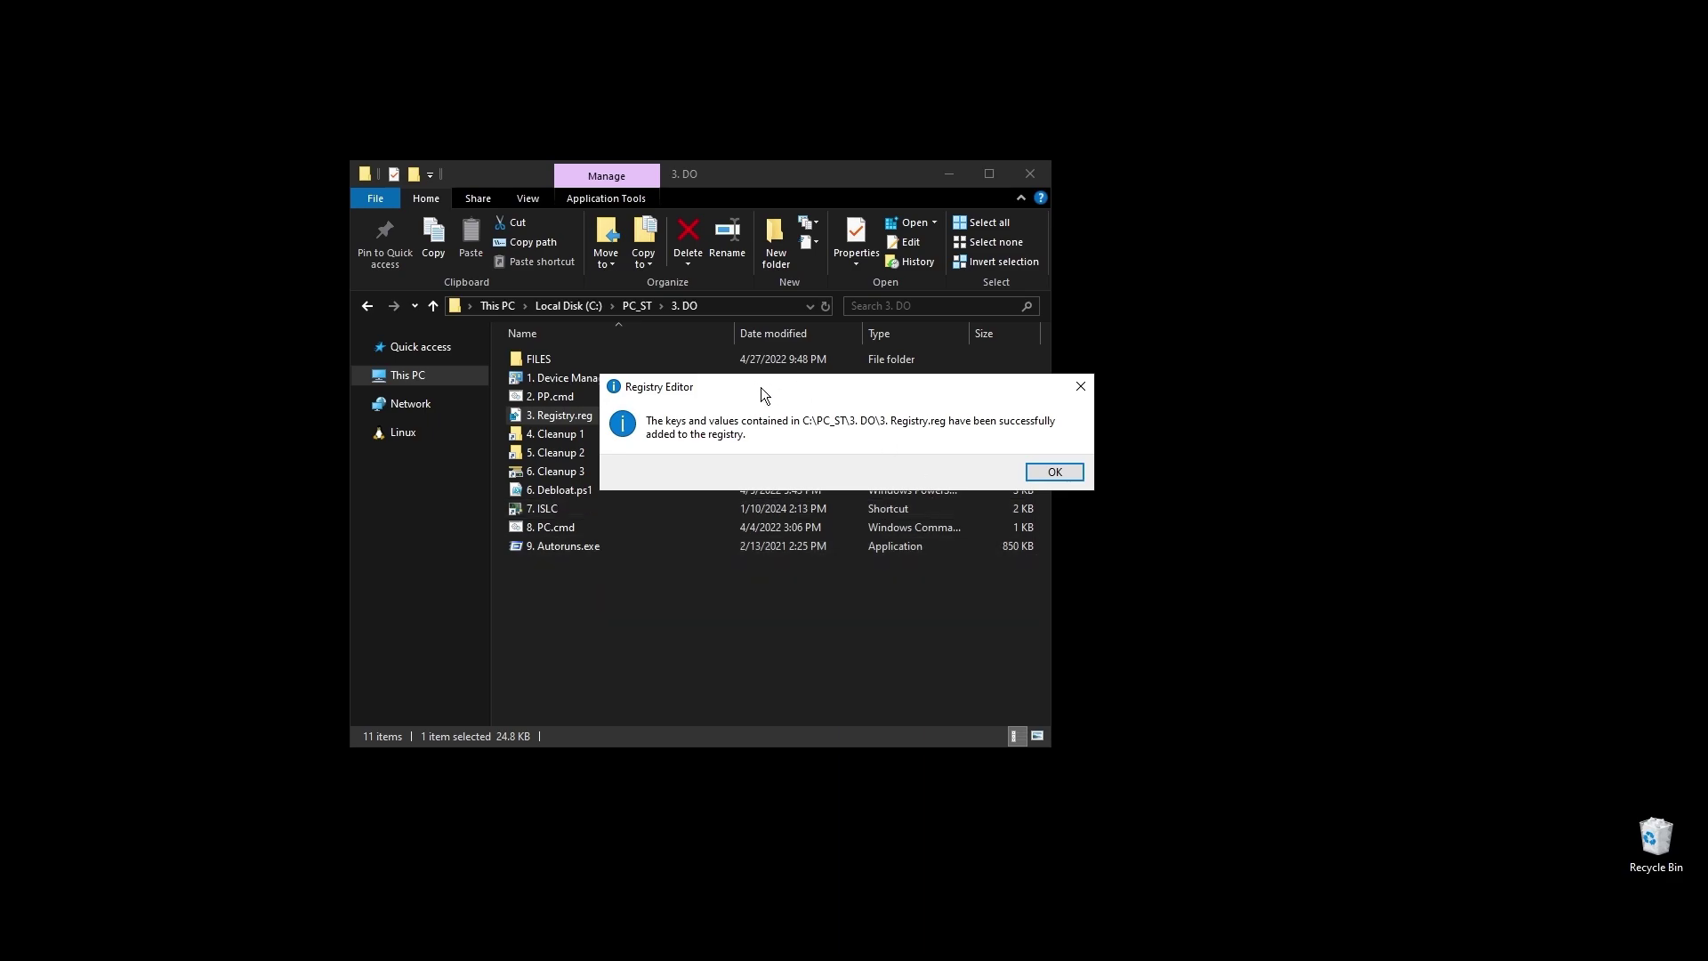
key("Return")
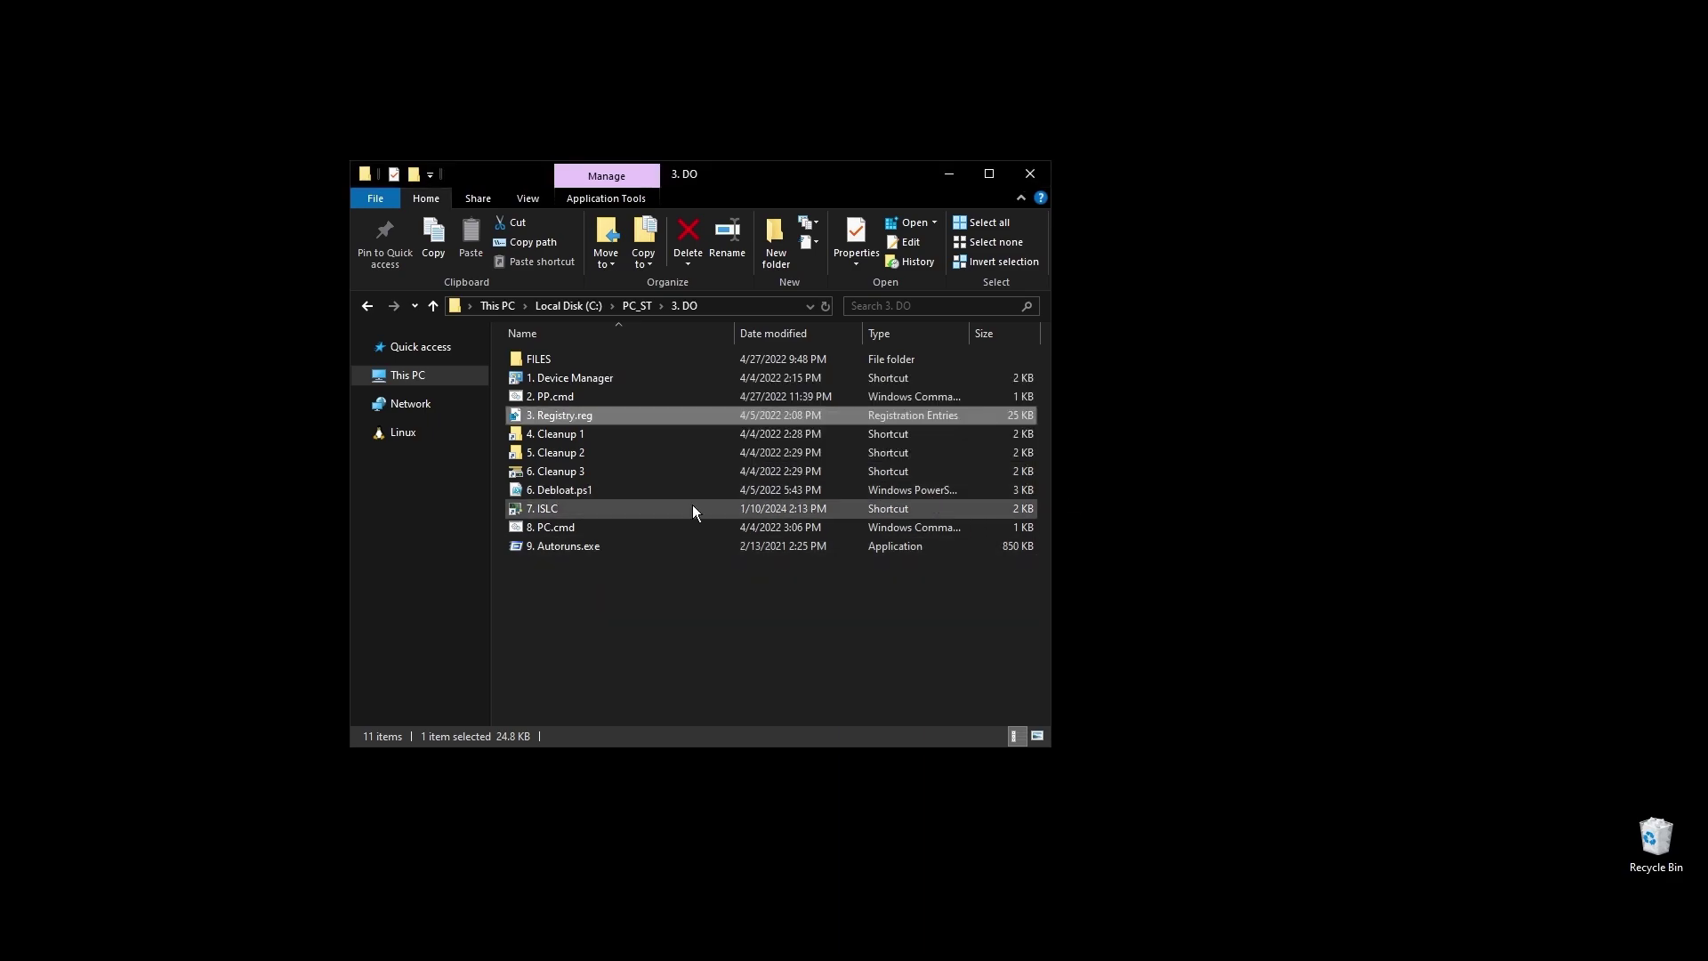
double_click(580, 439)
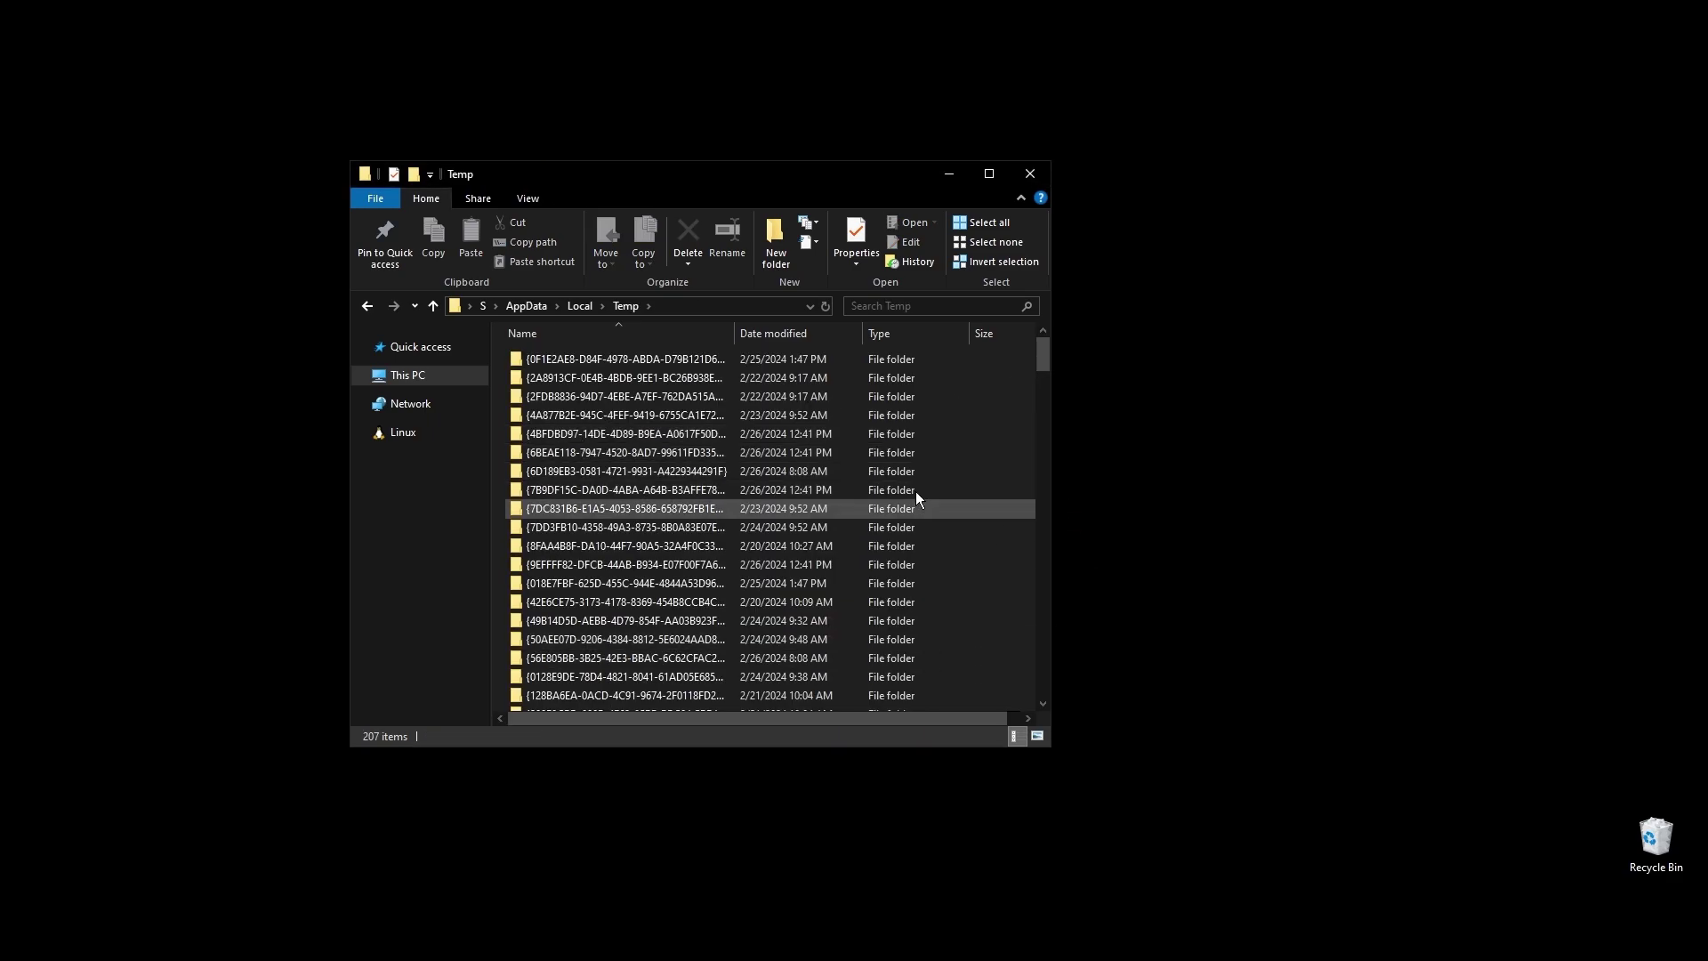
Step: Permanently delete all 207 items in the user Temp folder, skipping files in use
left_click(980, 488)
key("ctrl+a")
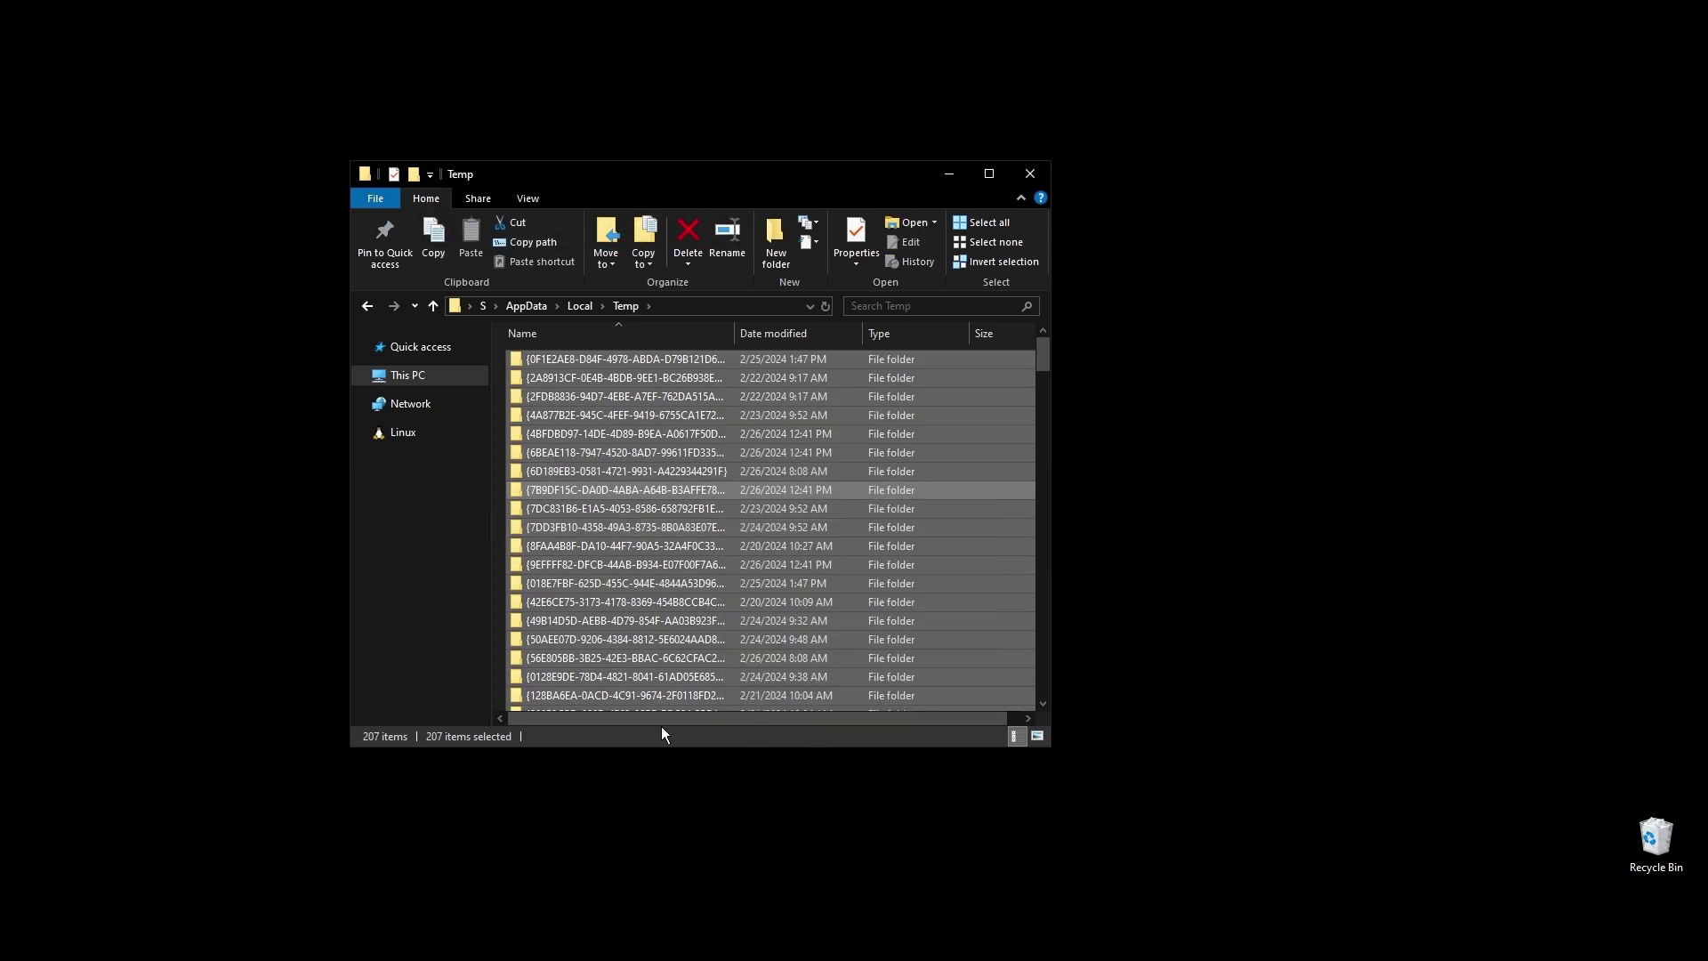
key("Delete")
key("Return")
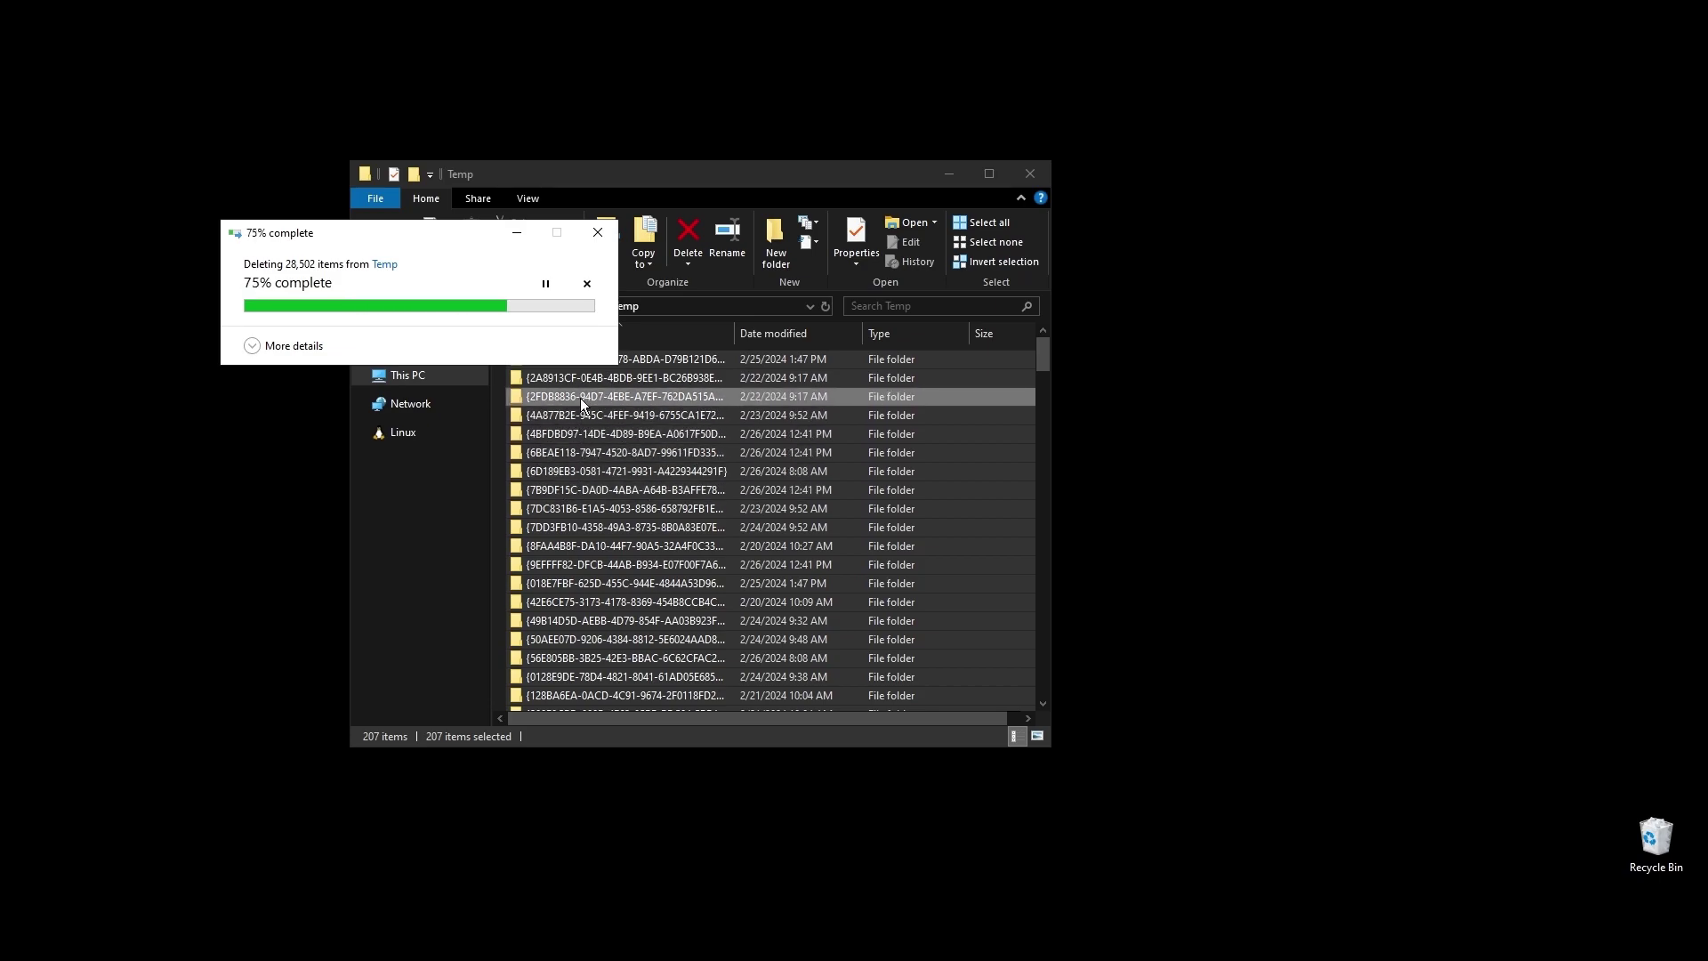
left_click(488, 416)
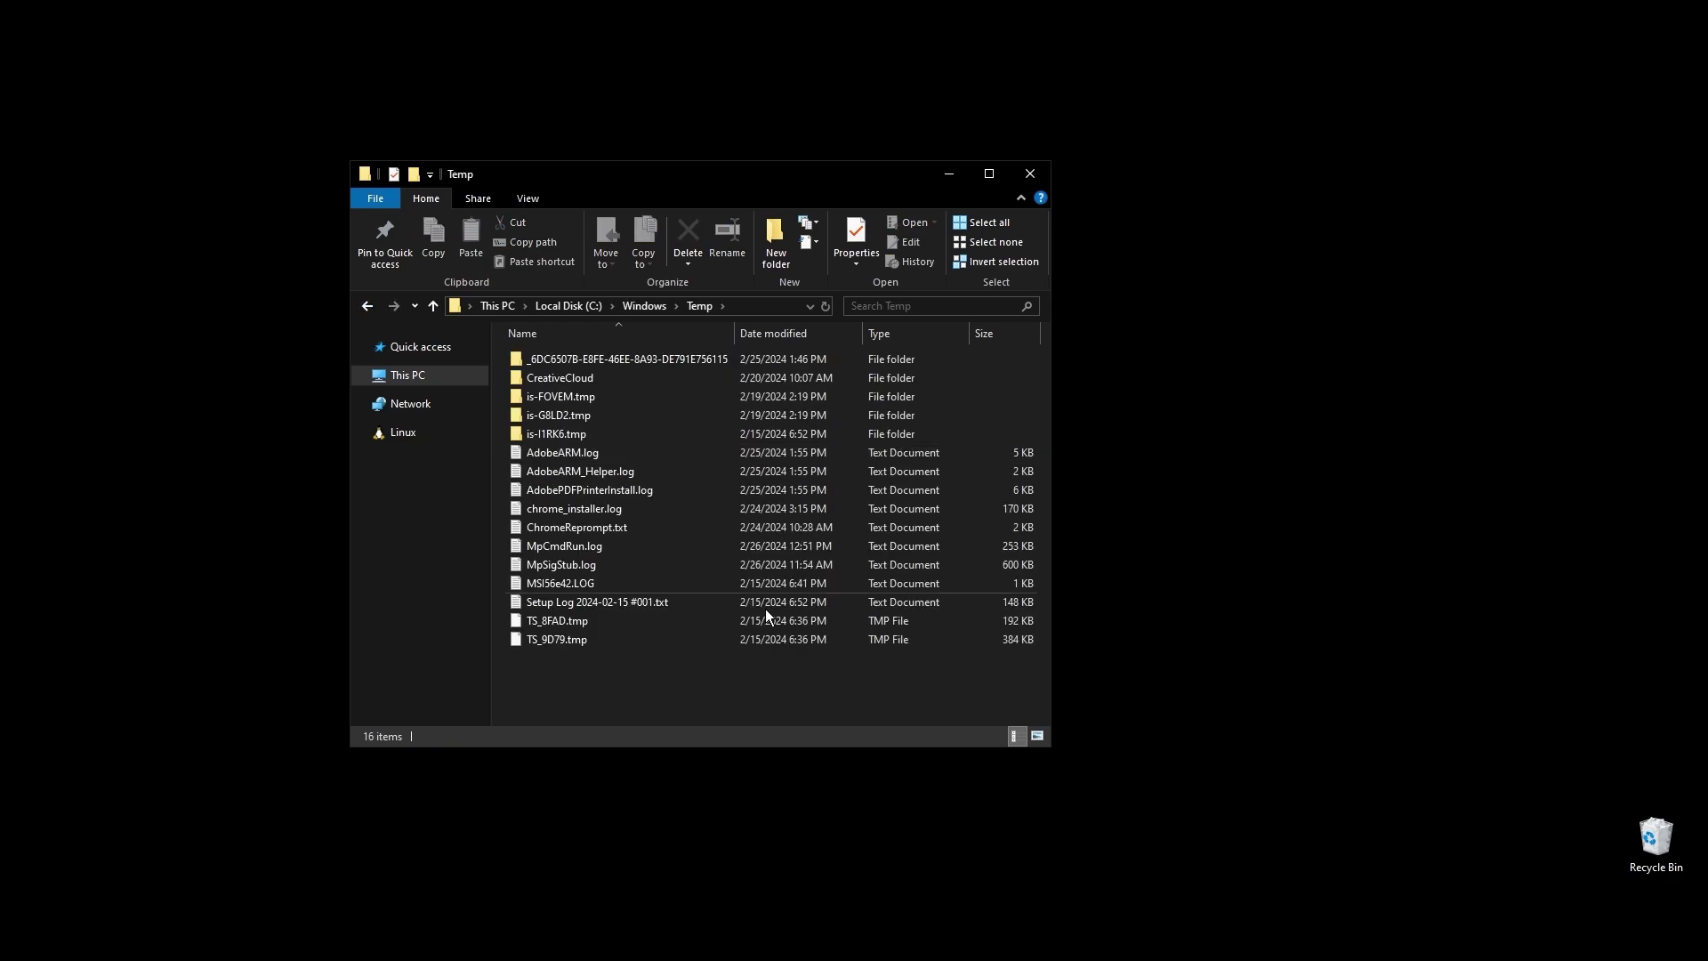
Step: Delete the contents of the Windows Temp folder, continuing past the access prompt
key("ctrl+a")
left_click_drag(628, 702, 582, 388)
key("Delete")
left_click(801, 380)
key("Delete")
Step: Run 6. Cleanup 3 to scan drive C: in Disk Cleanup, including system files
left_click(366, 305)
double_click(587, 471)
key("Return")
left_click(188, 430)
key("Return")
scroll(308, 271, "down", 3)
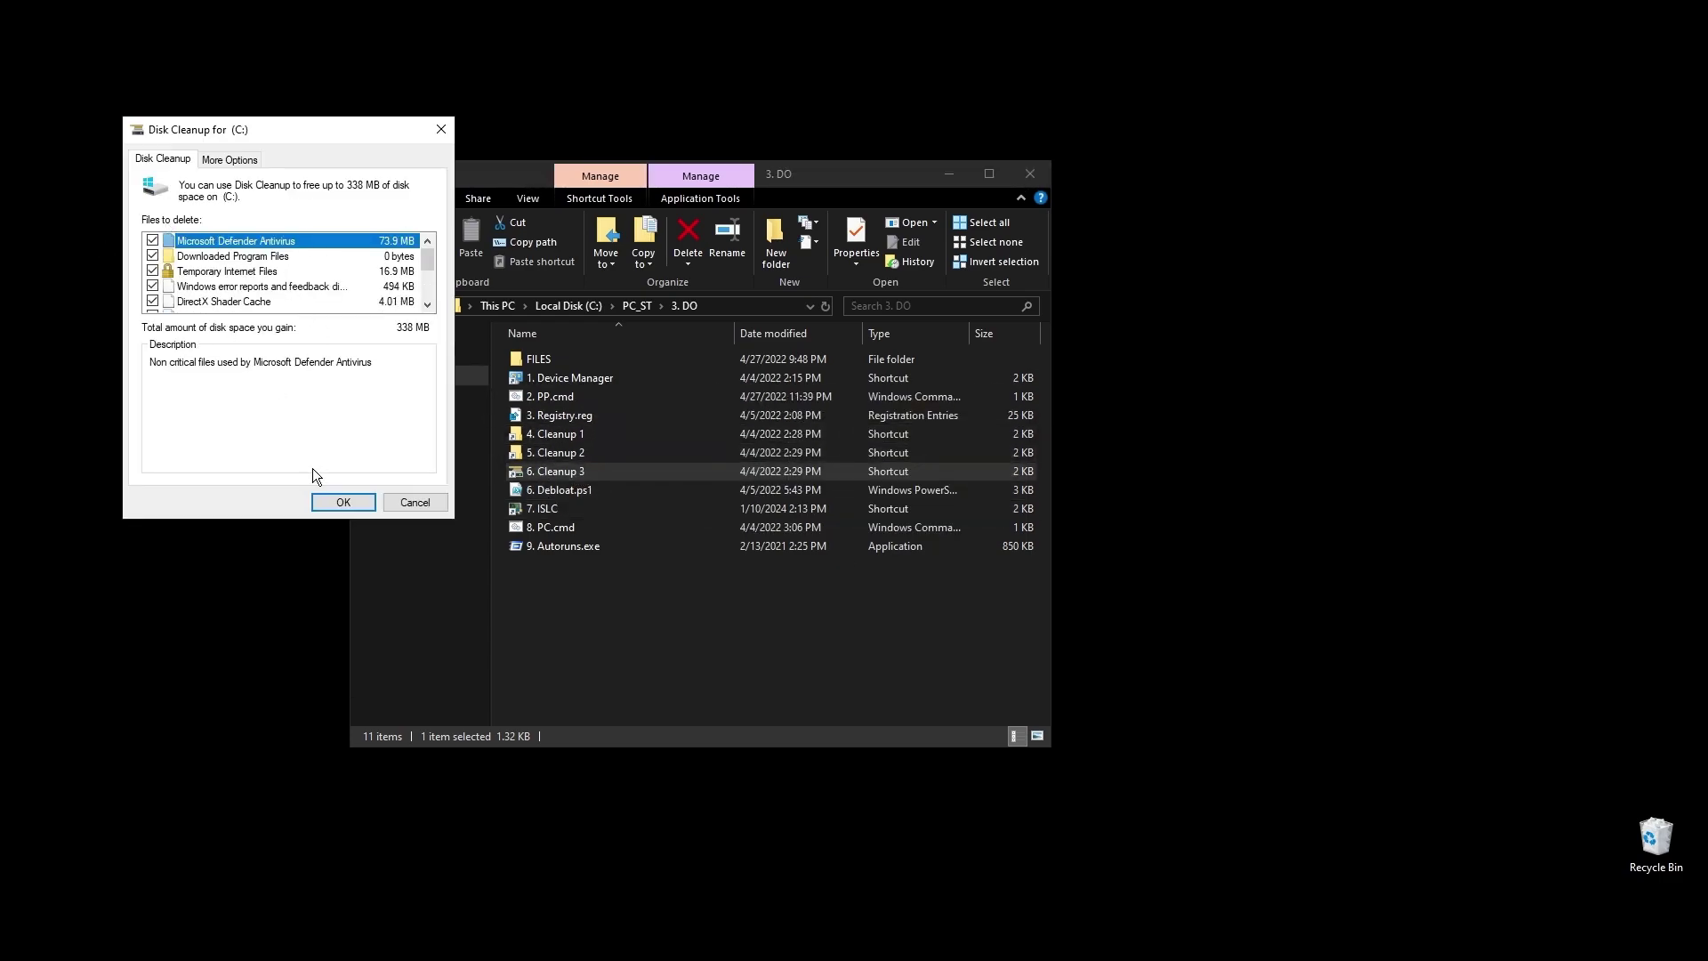
Step: Start Disk Cleanup deleting the checked files on C:, move its progress window aside, and select 7. ISLC
left_click(338, 501)
left_click(881, 483)
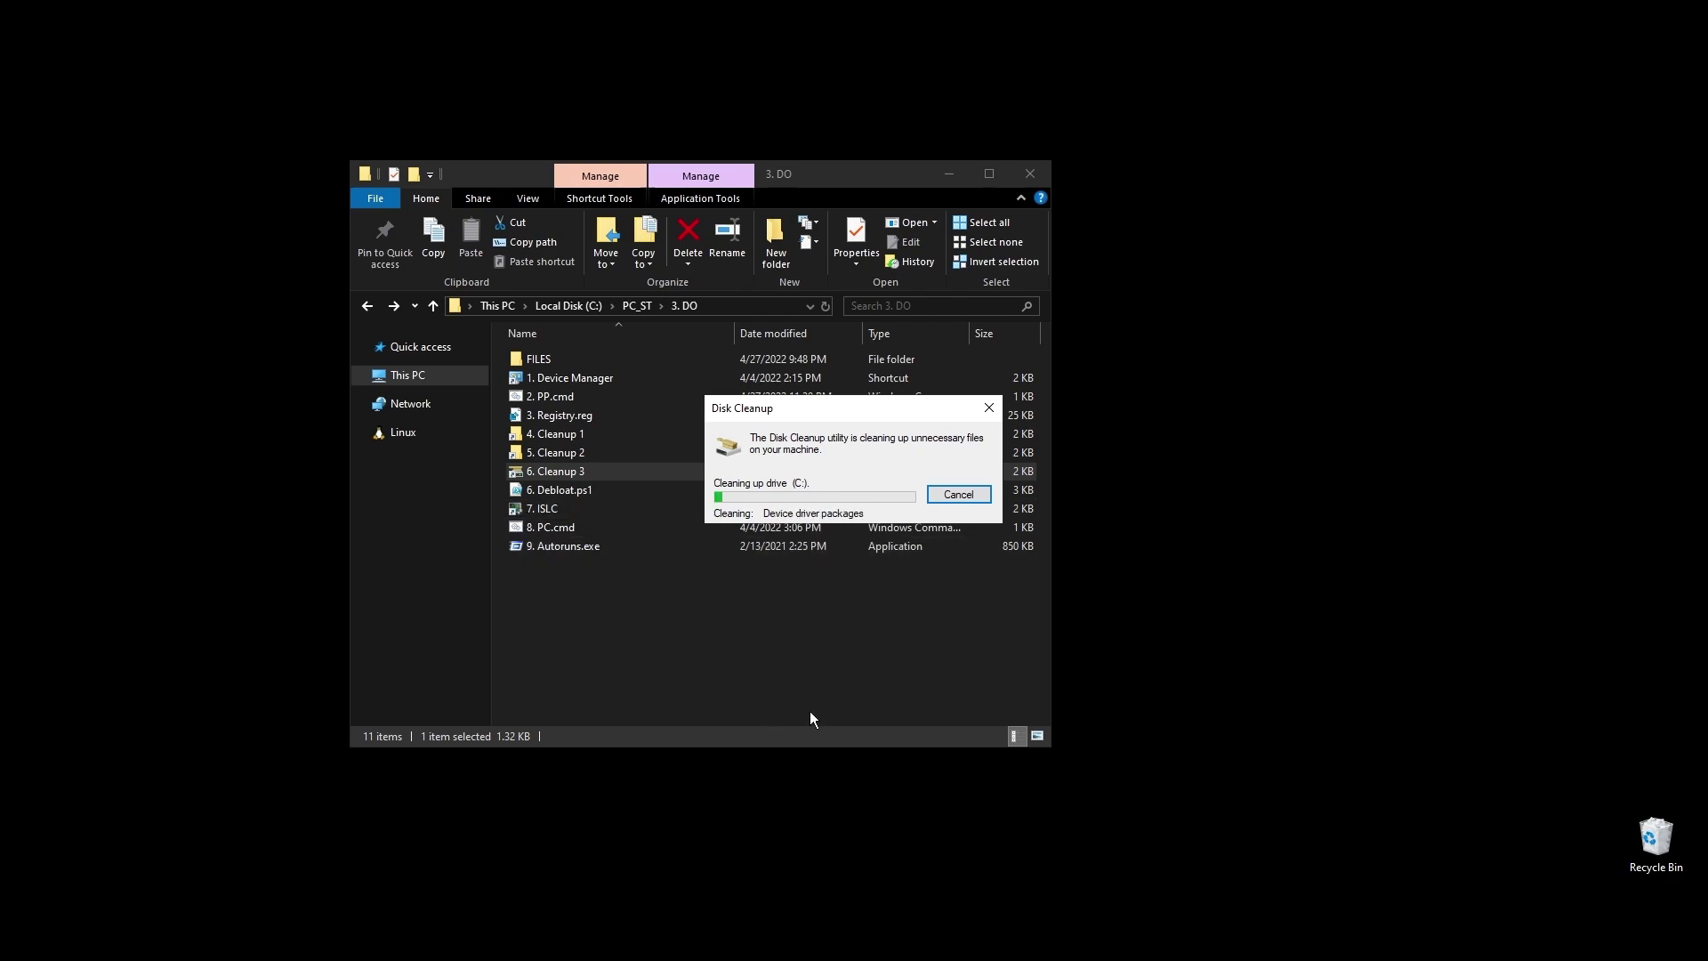
left_click_drag(860, 409, 1320, 448)
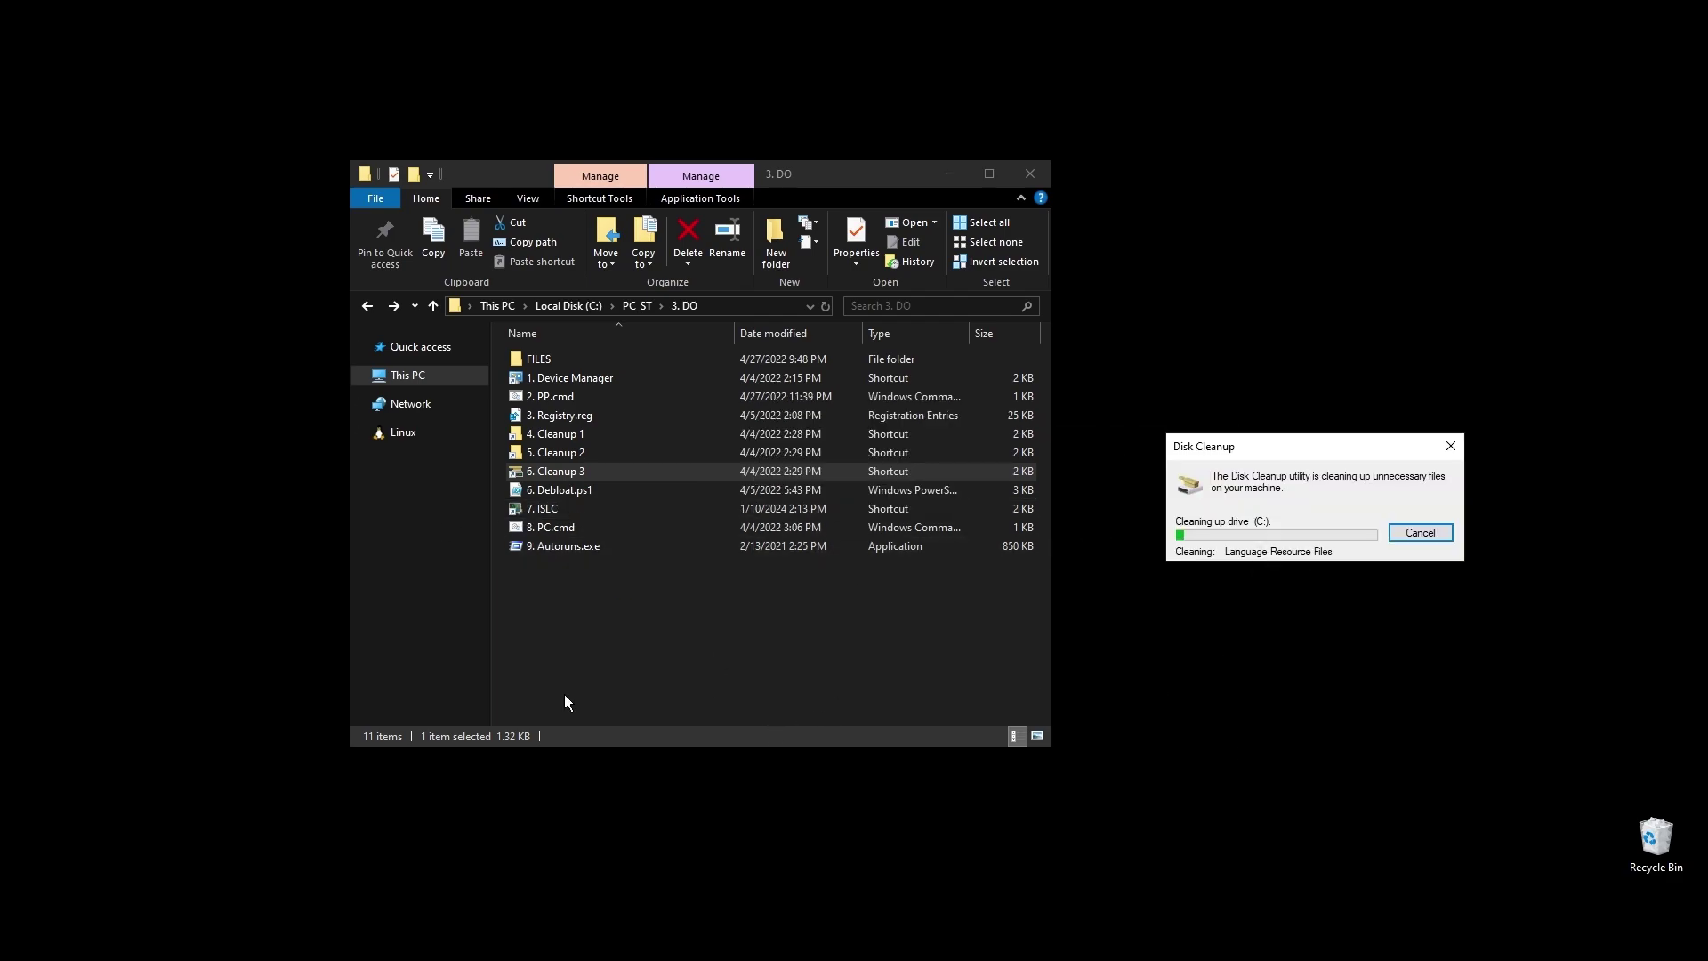
left_click(912, 651)
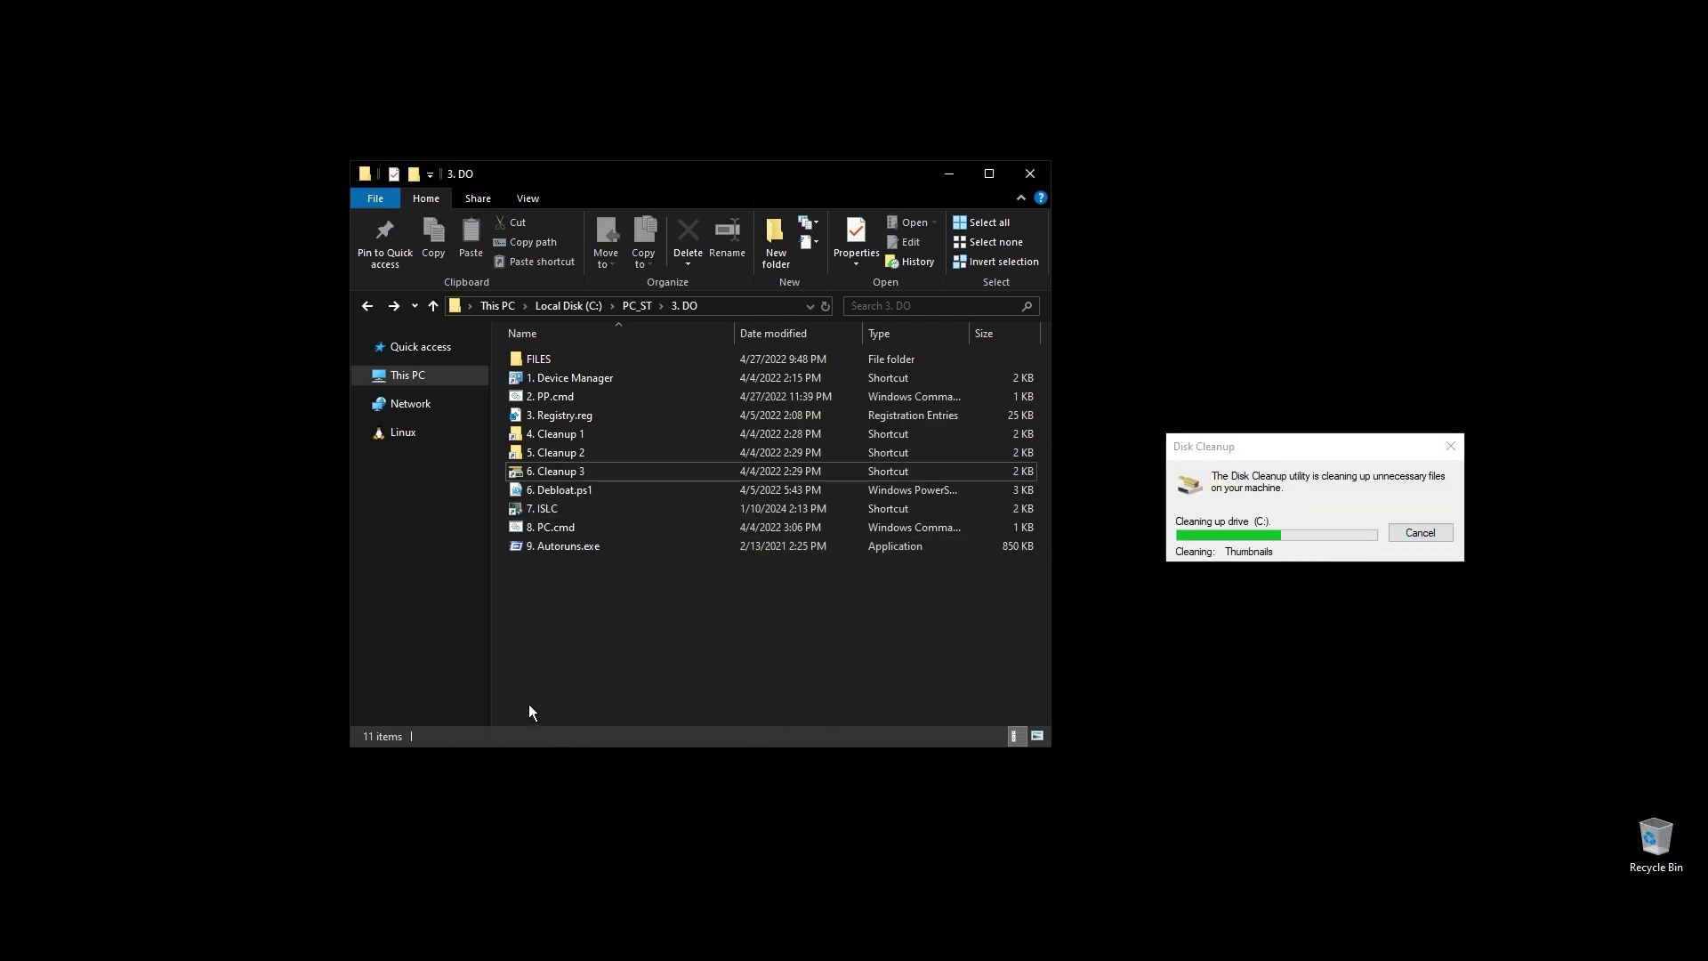
left_click(542, 512)
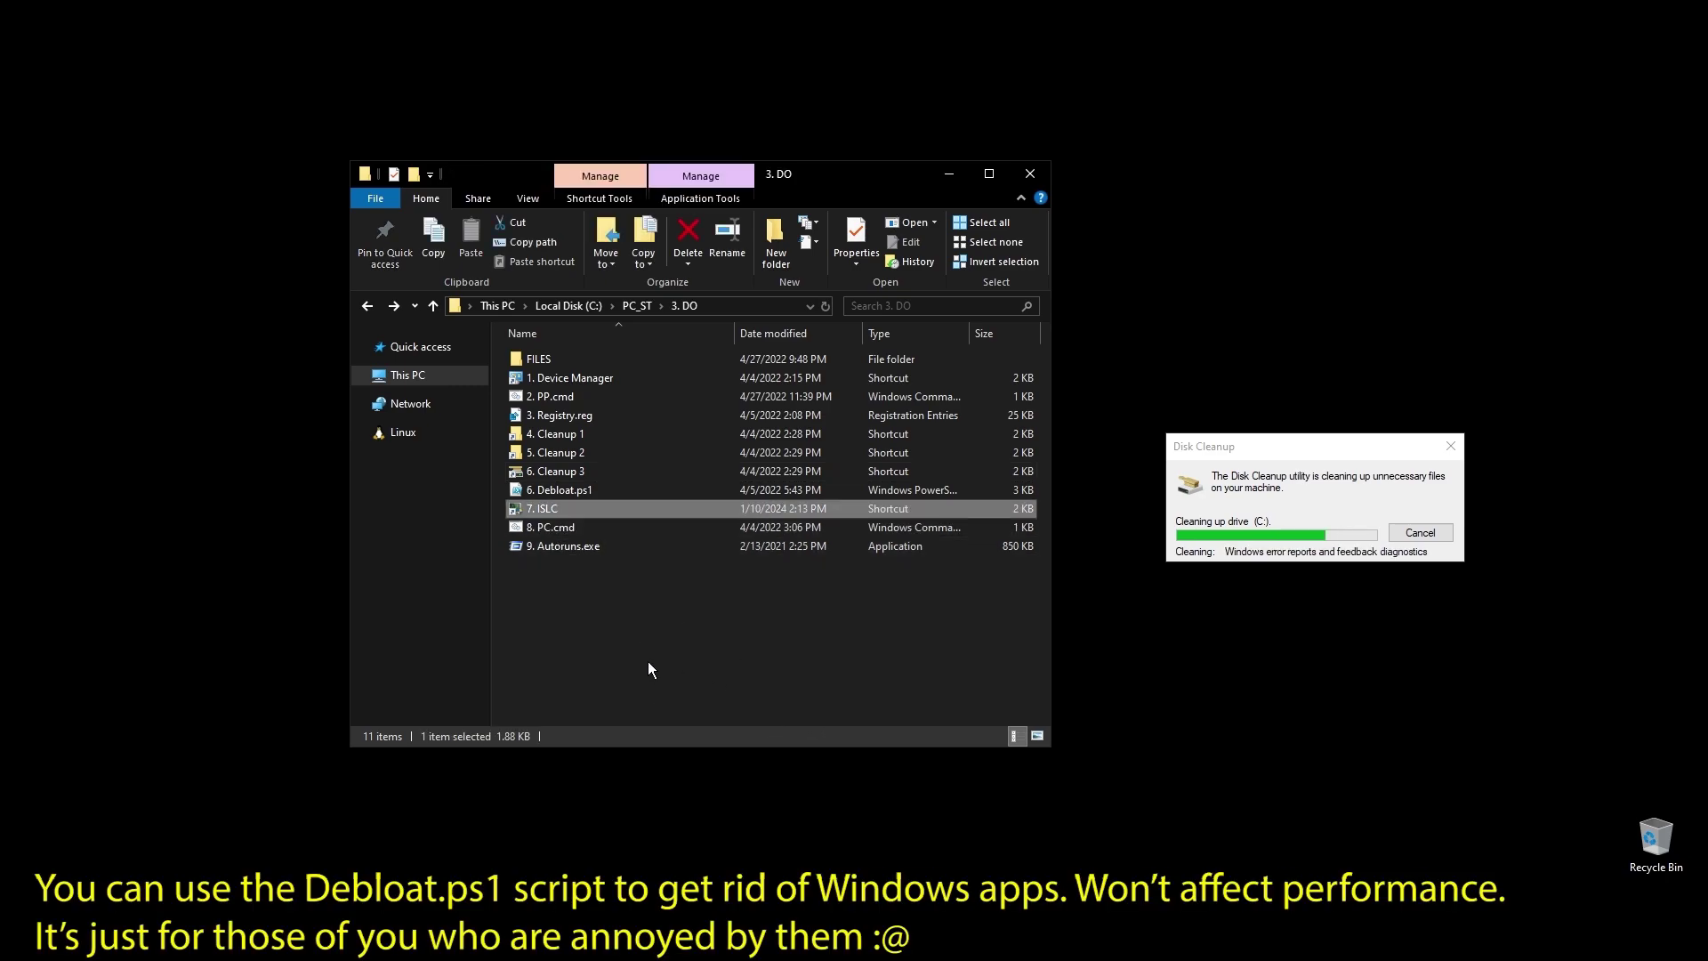
Step: Launch ISLC, restart monitoring with 1024 MB list-size and 8192 MB free-memory thresholds, and minimize it
key("Return")
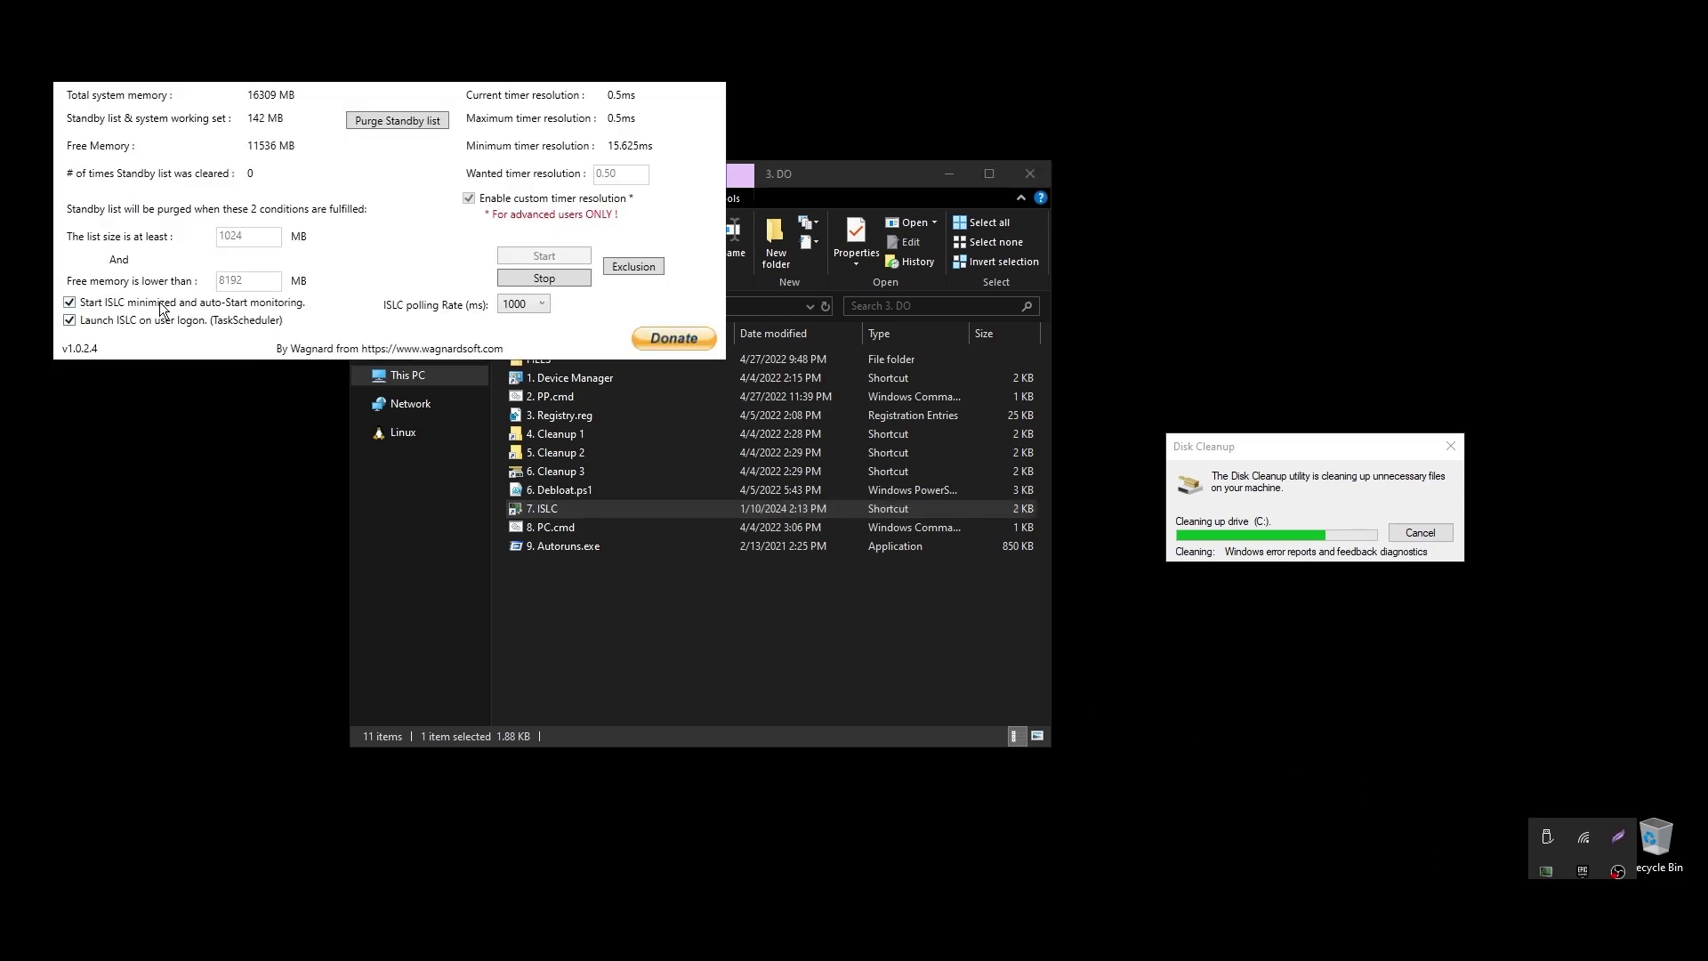
left_click(545, 279)
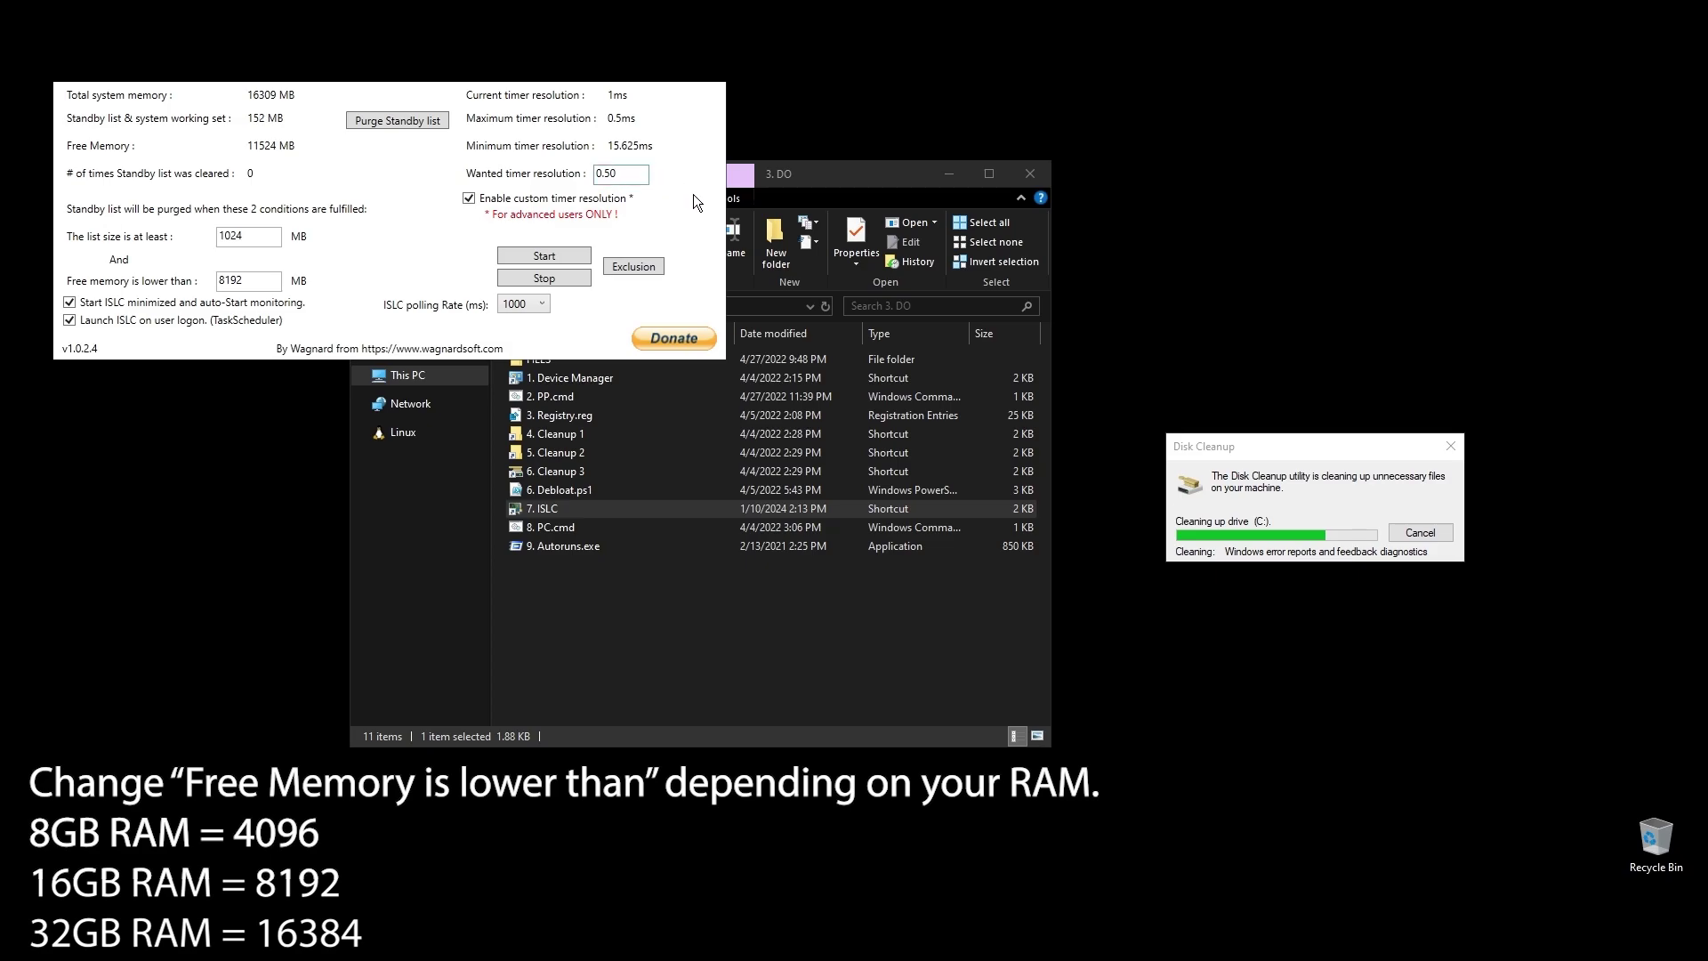
left_click(525, 254)
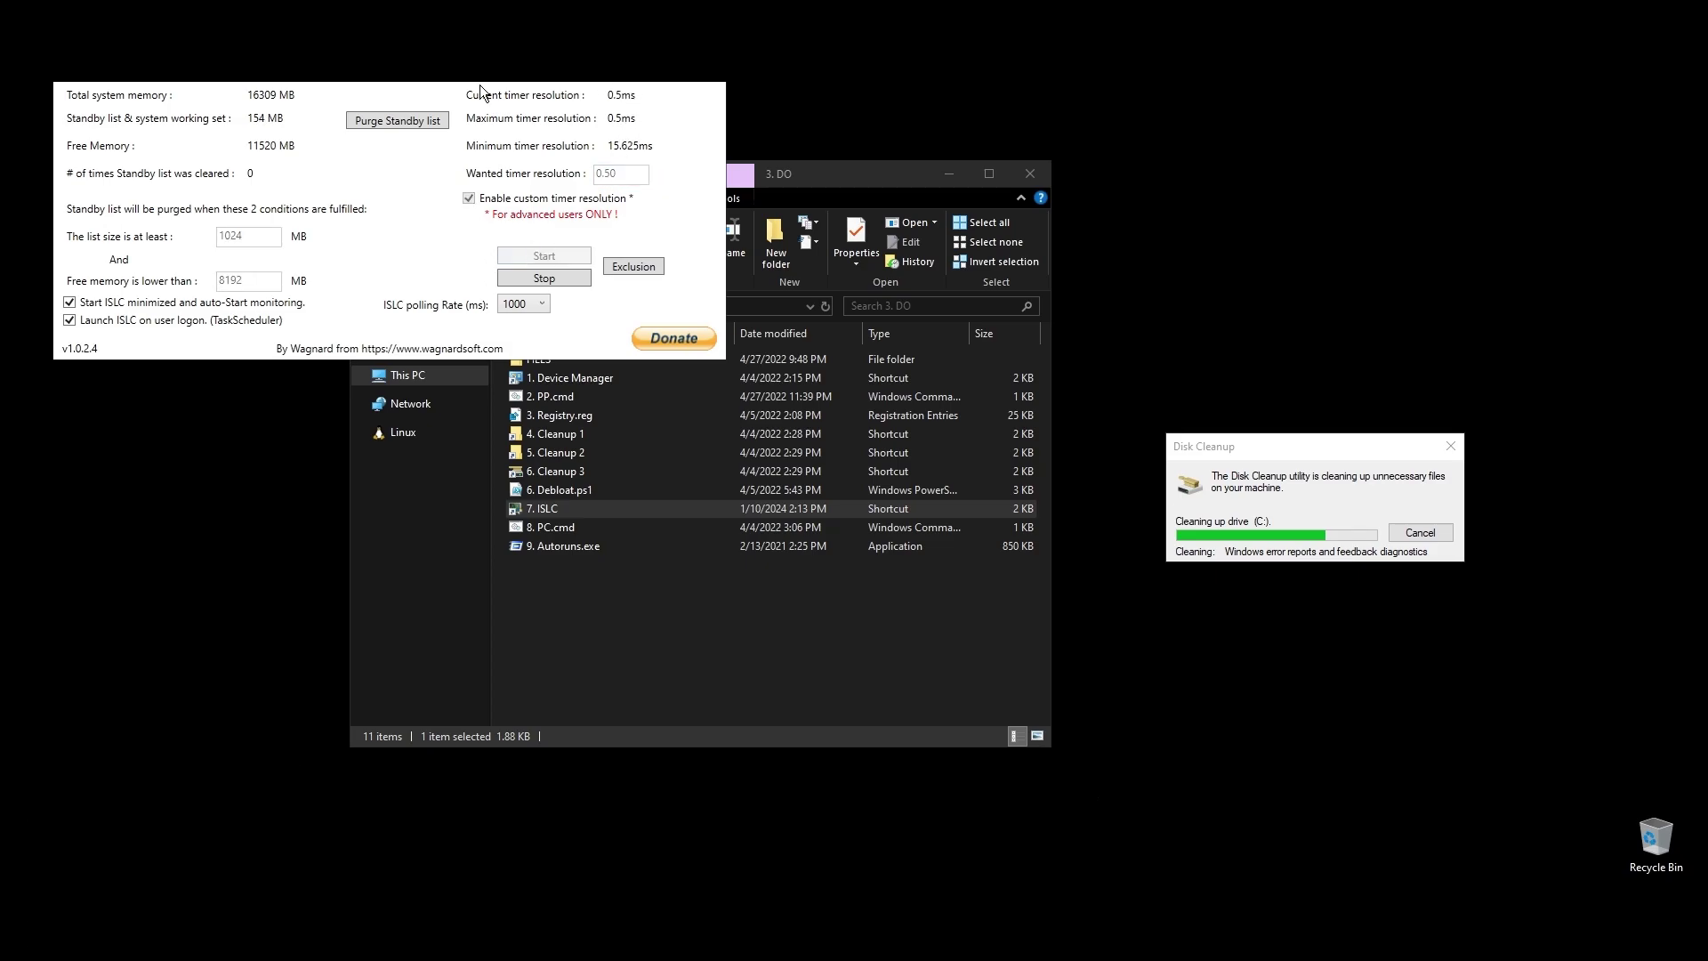
left_click_drag(498, 80, 987, 554)
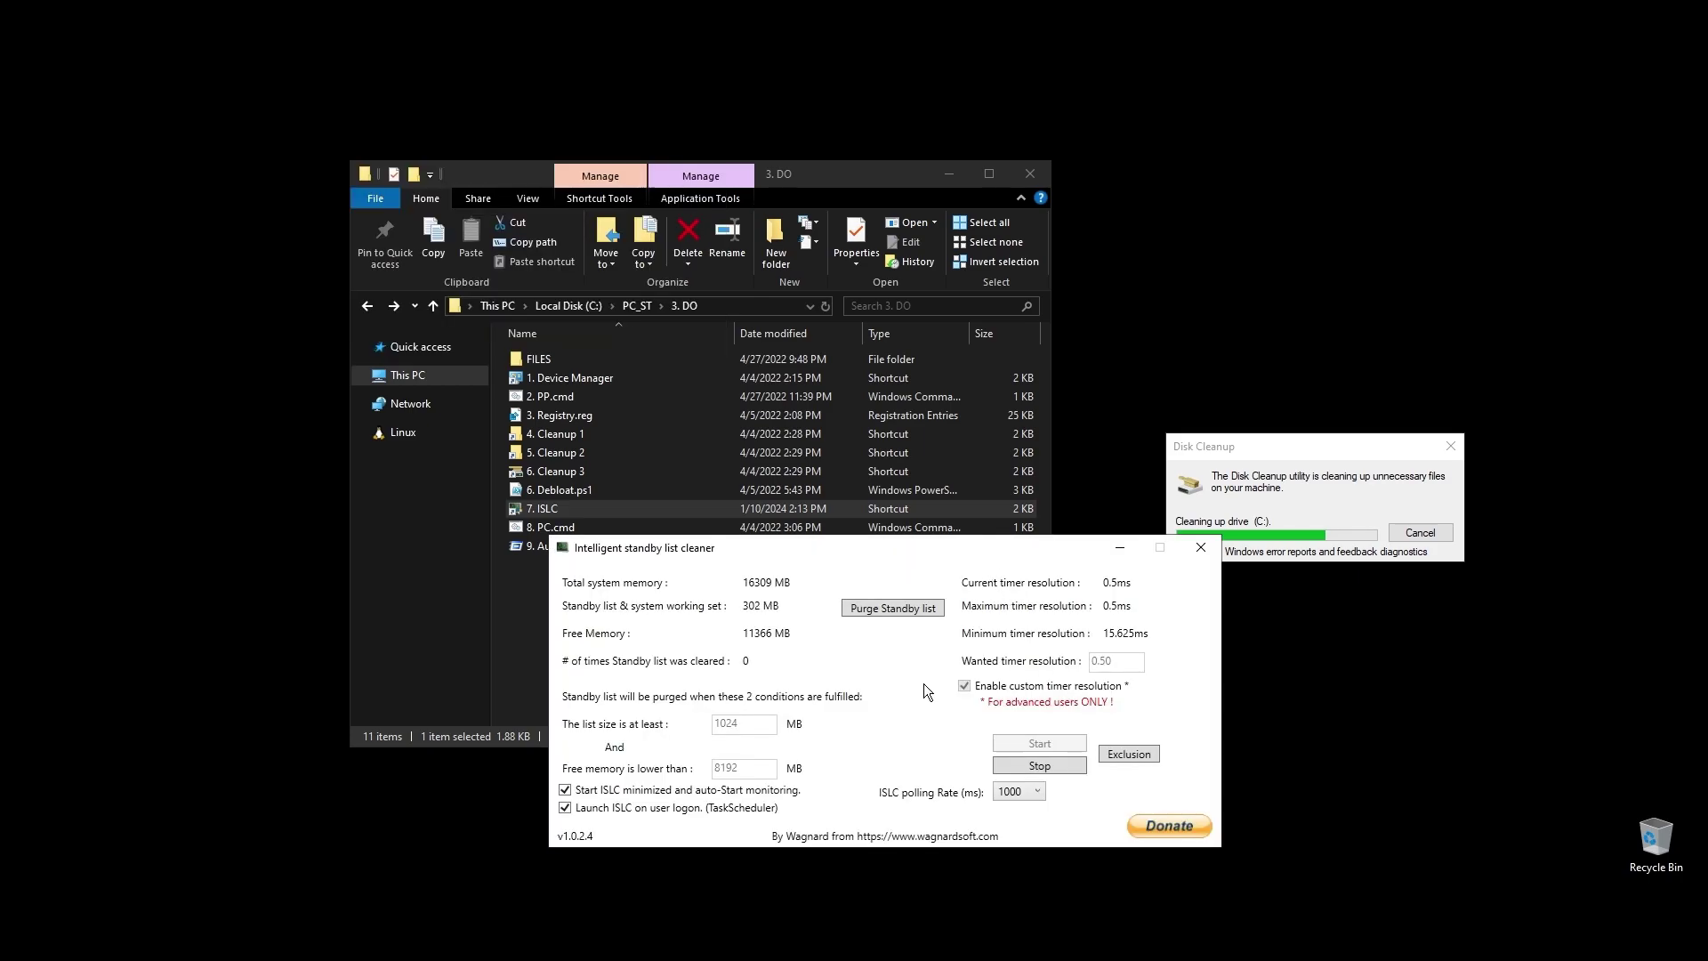
left_click(1113, 546)
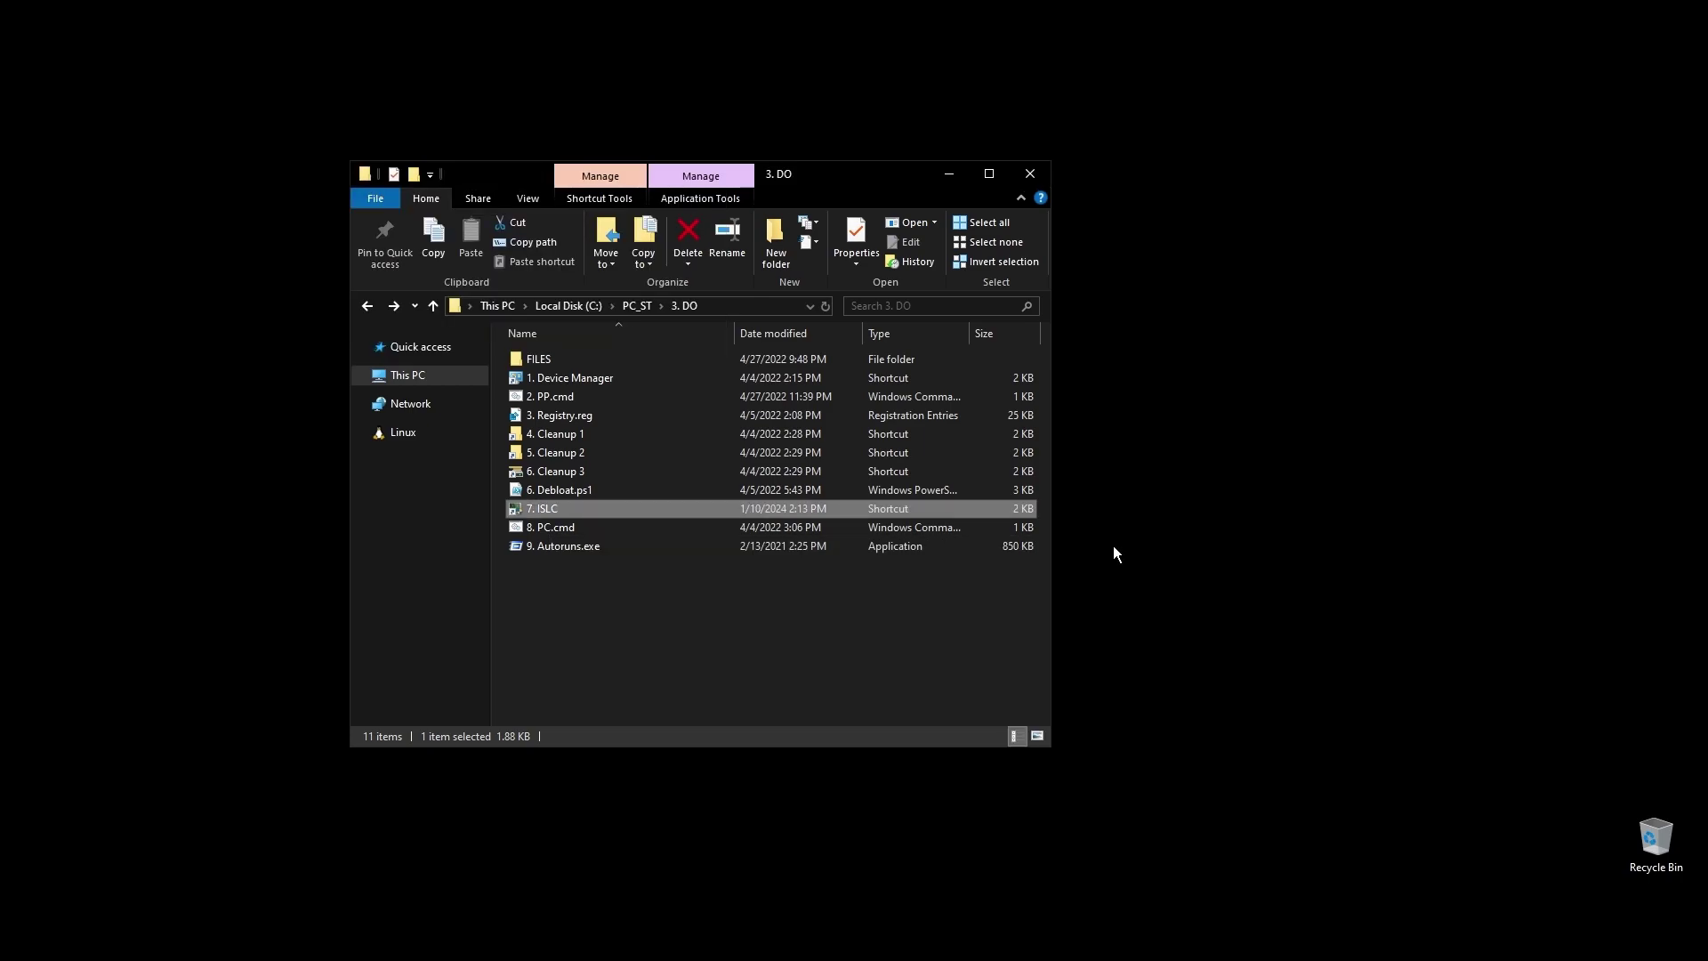
Step: Run 8. PC.cmd as administrator to rebuild performance counters and enable platform tick, then close it
right_click(557, 530)
left_click(655, 206)
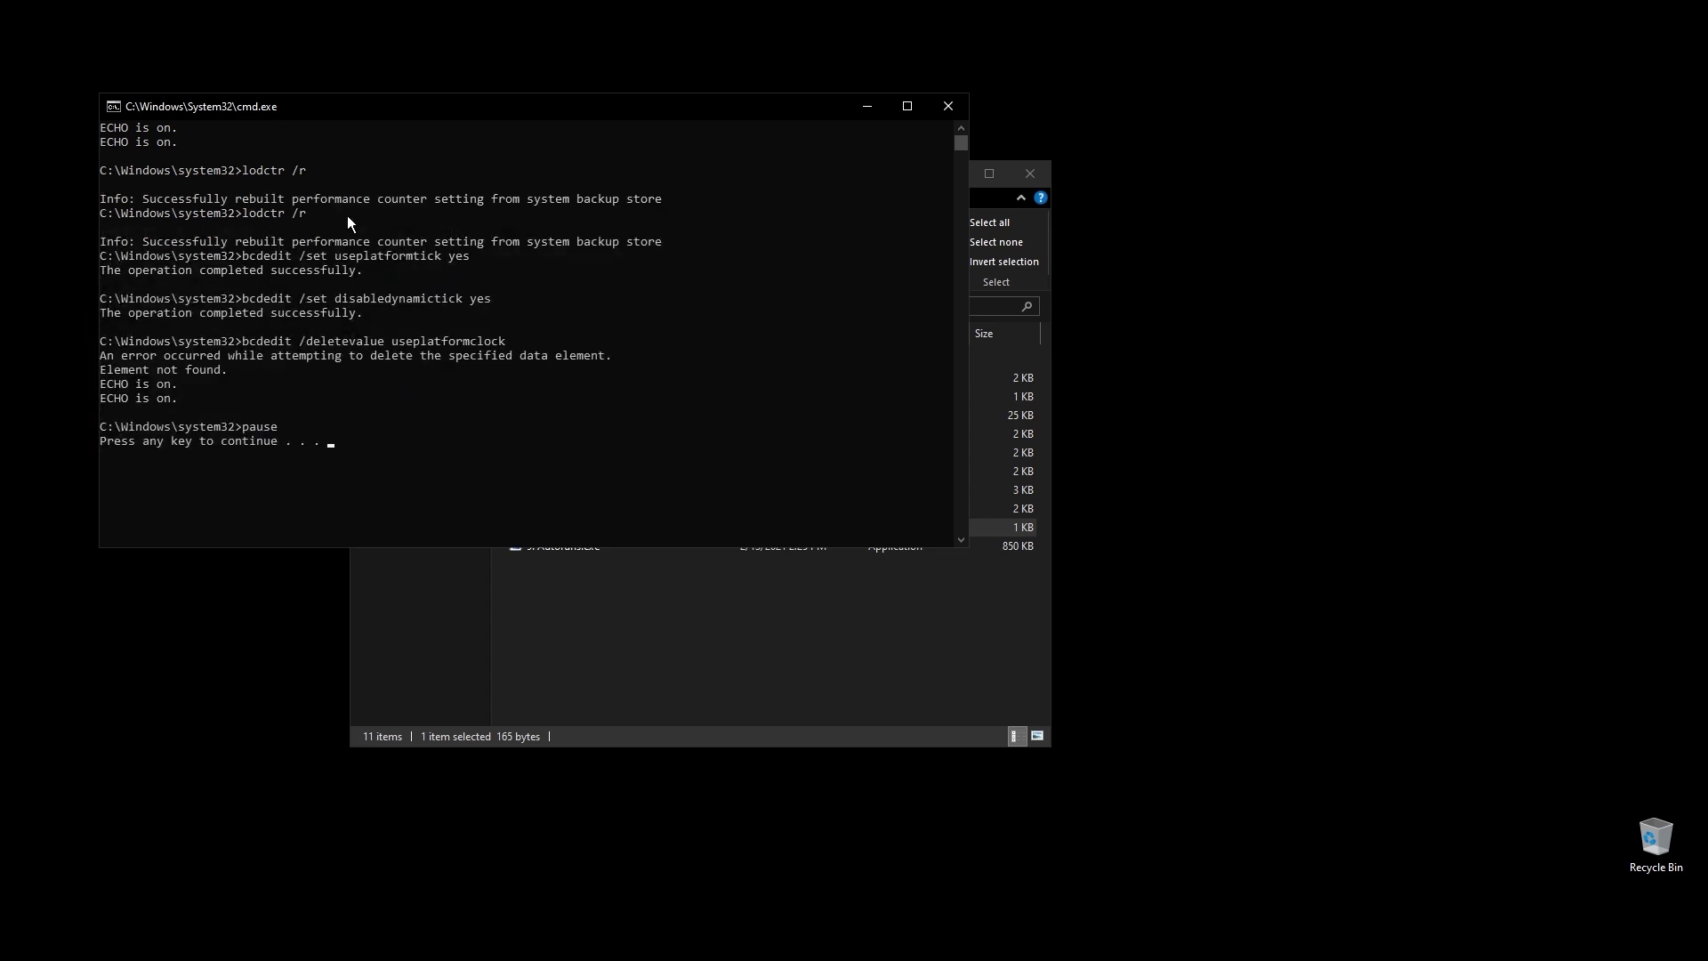
left_click_drag(147, 200, 429, 201)
key("Return")
key("Return")
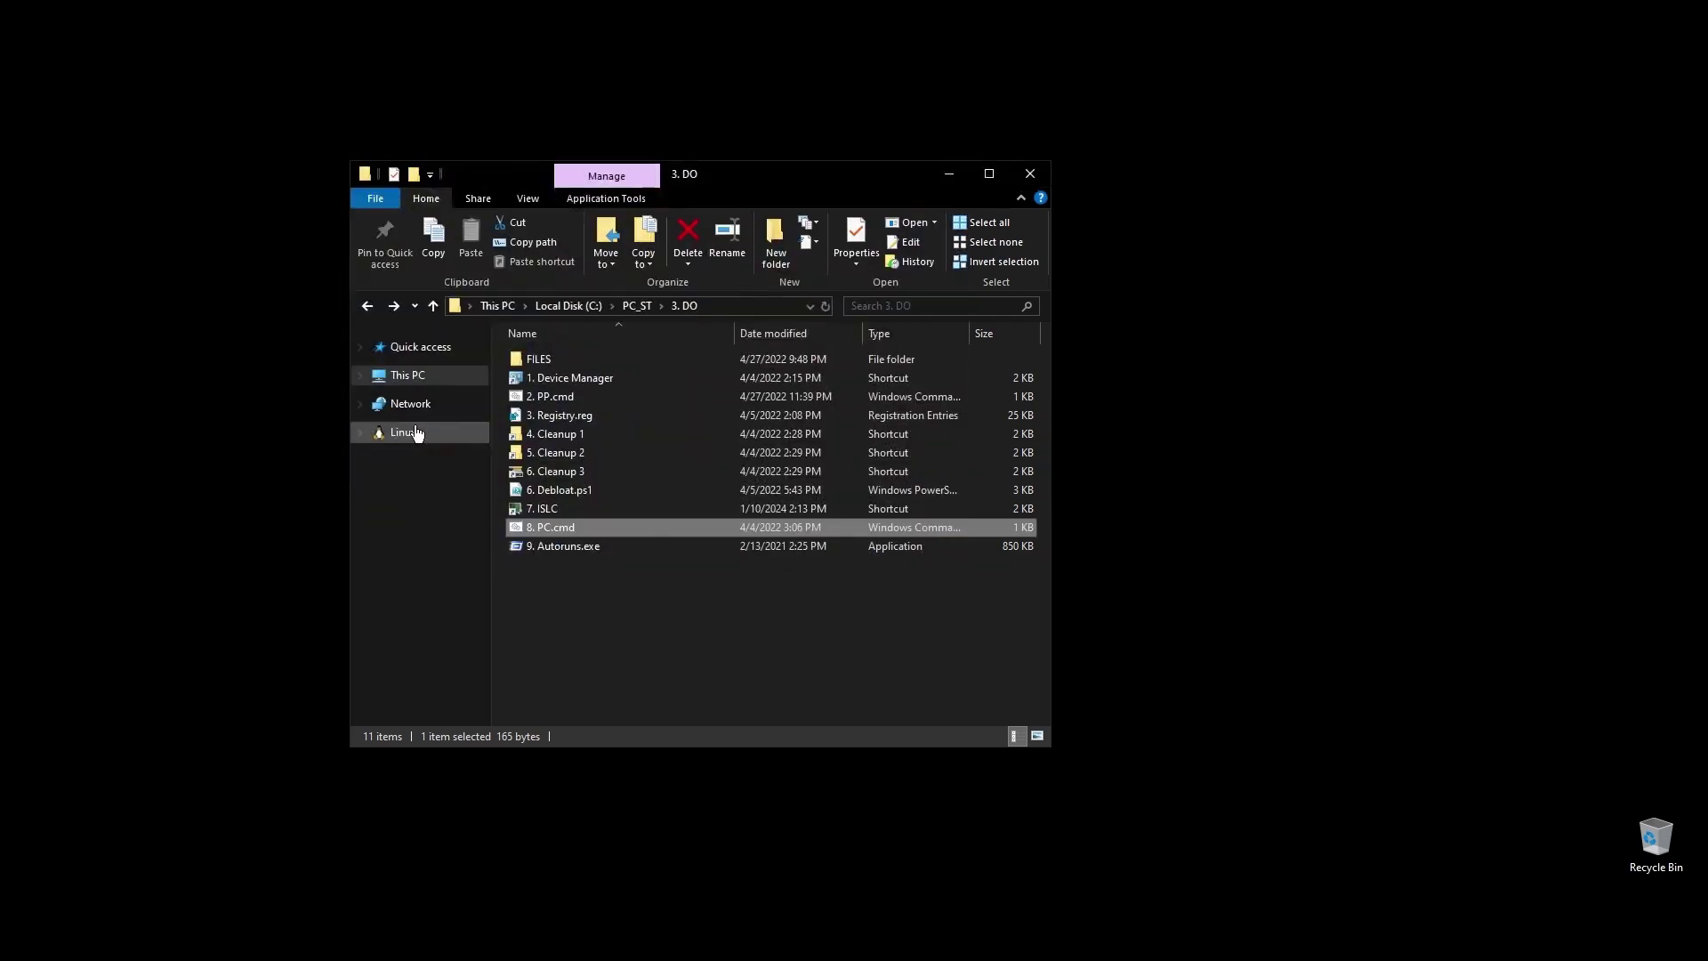
Step: Run Autoruns as administrator and disable the Adobe CCXProcess, Creative Cloud, Lightshot and Razer AppEngine logon entries
right_click(552, 546)
left_click(670, 579)
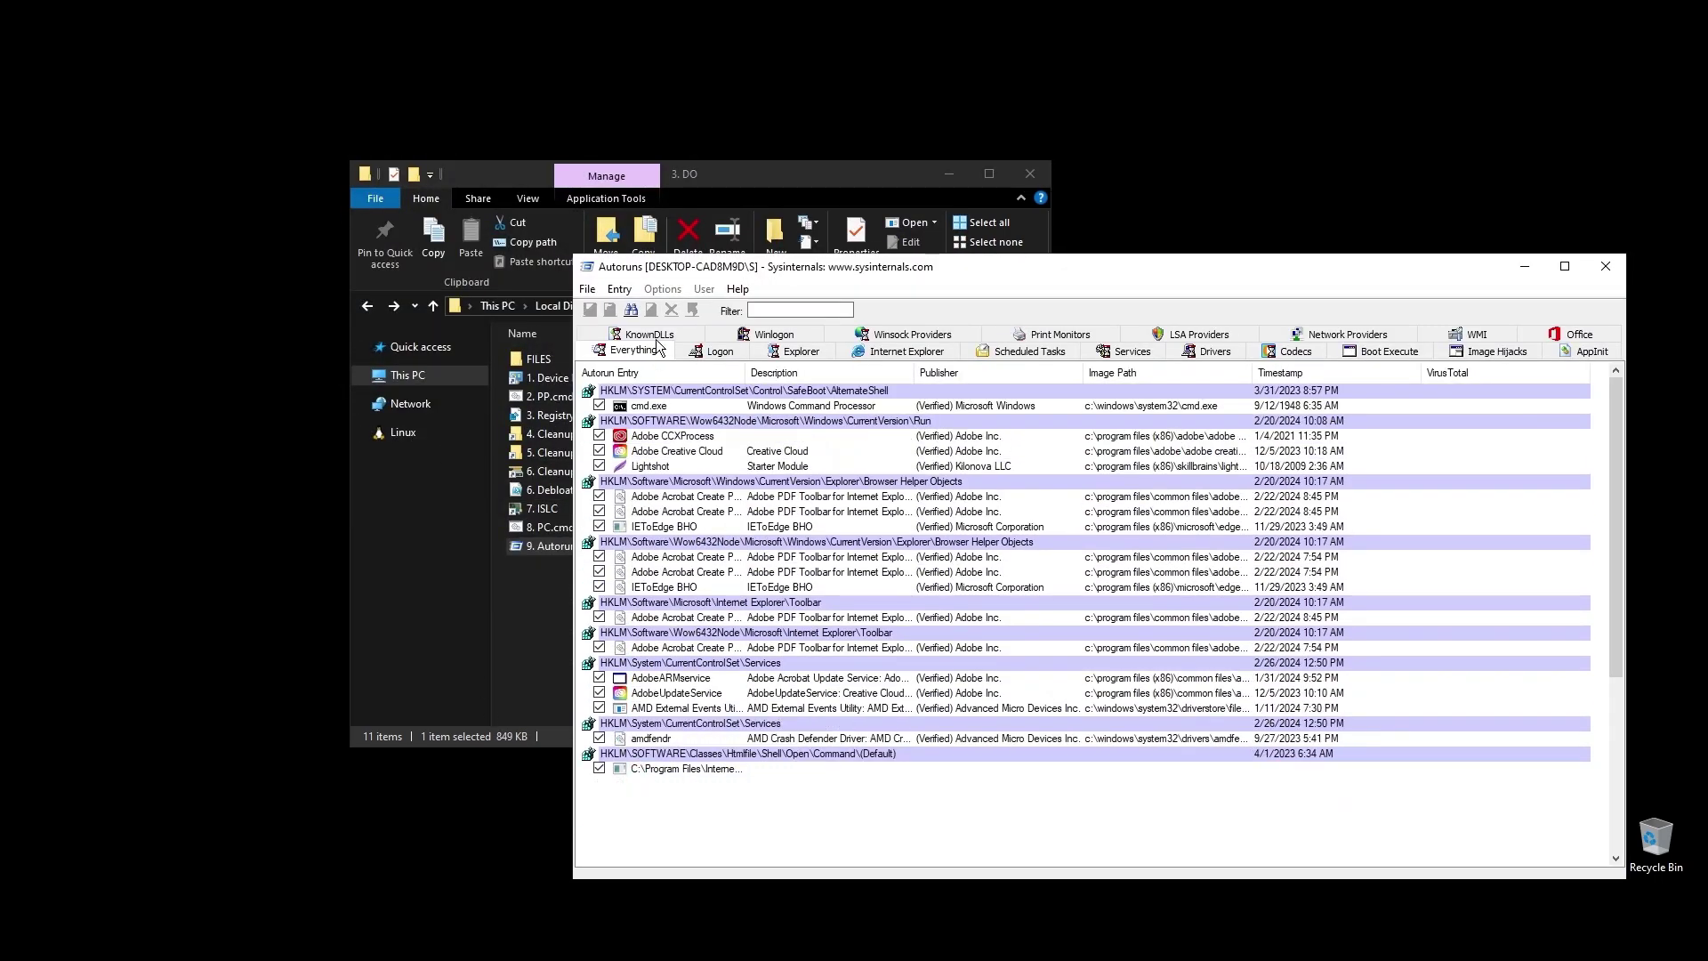
left_click(598, 435)
left_click(599, 450)
left_click(598, 465)
left_click(599, 541)
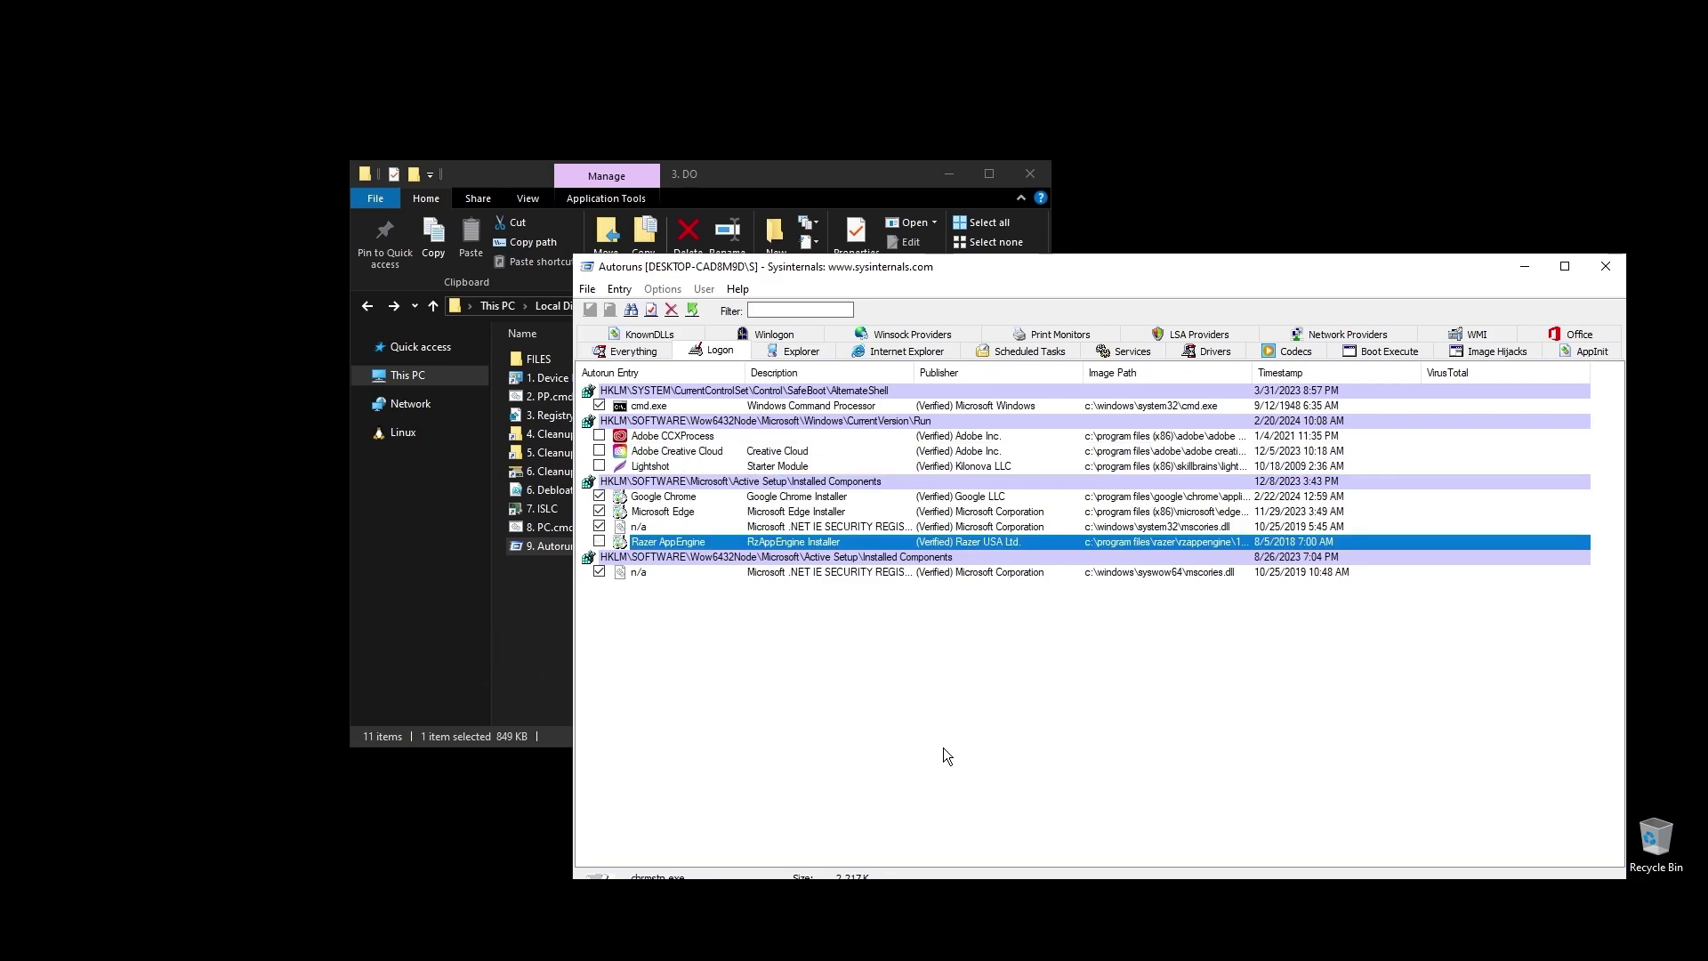
Step: In the Services entries, disable the AnyDesk service and both NordVPN services
left_click(975, 351)
key("ctrl+Tab")
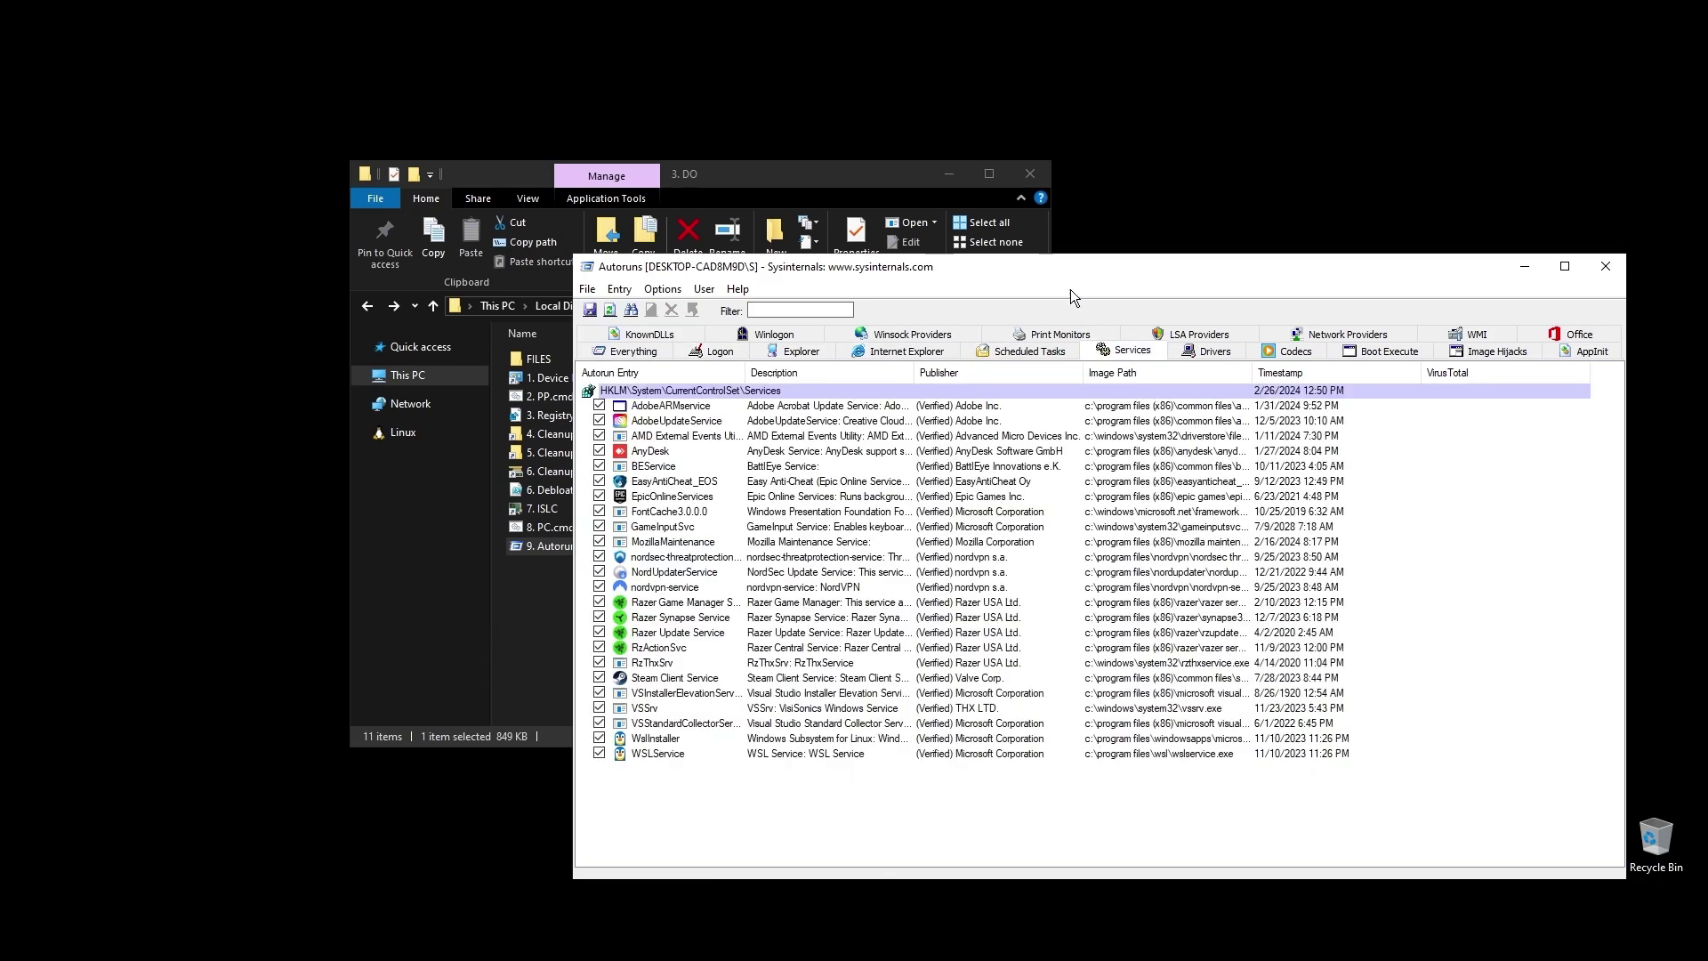
left_click_drag(1070, 267, 1031, 186)
left_click(560, 369)
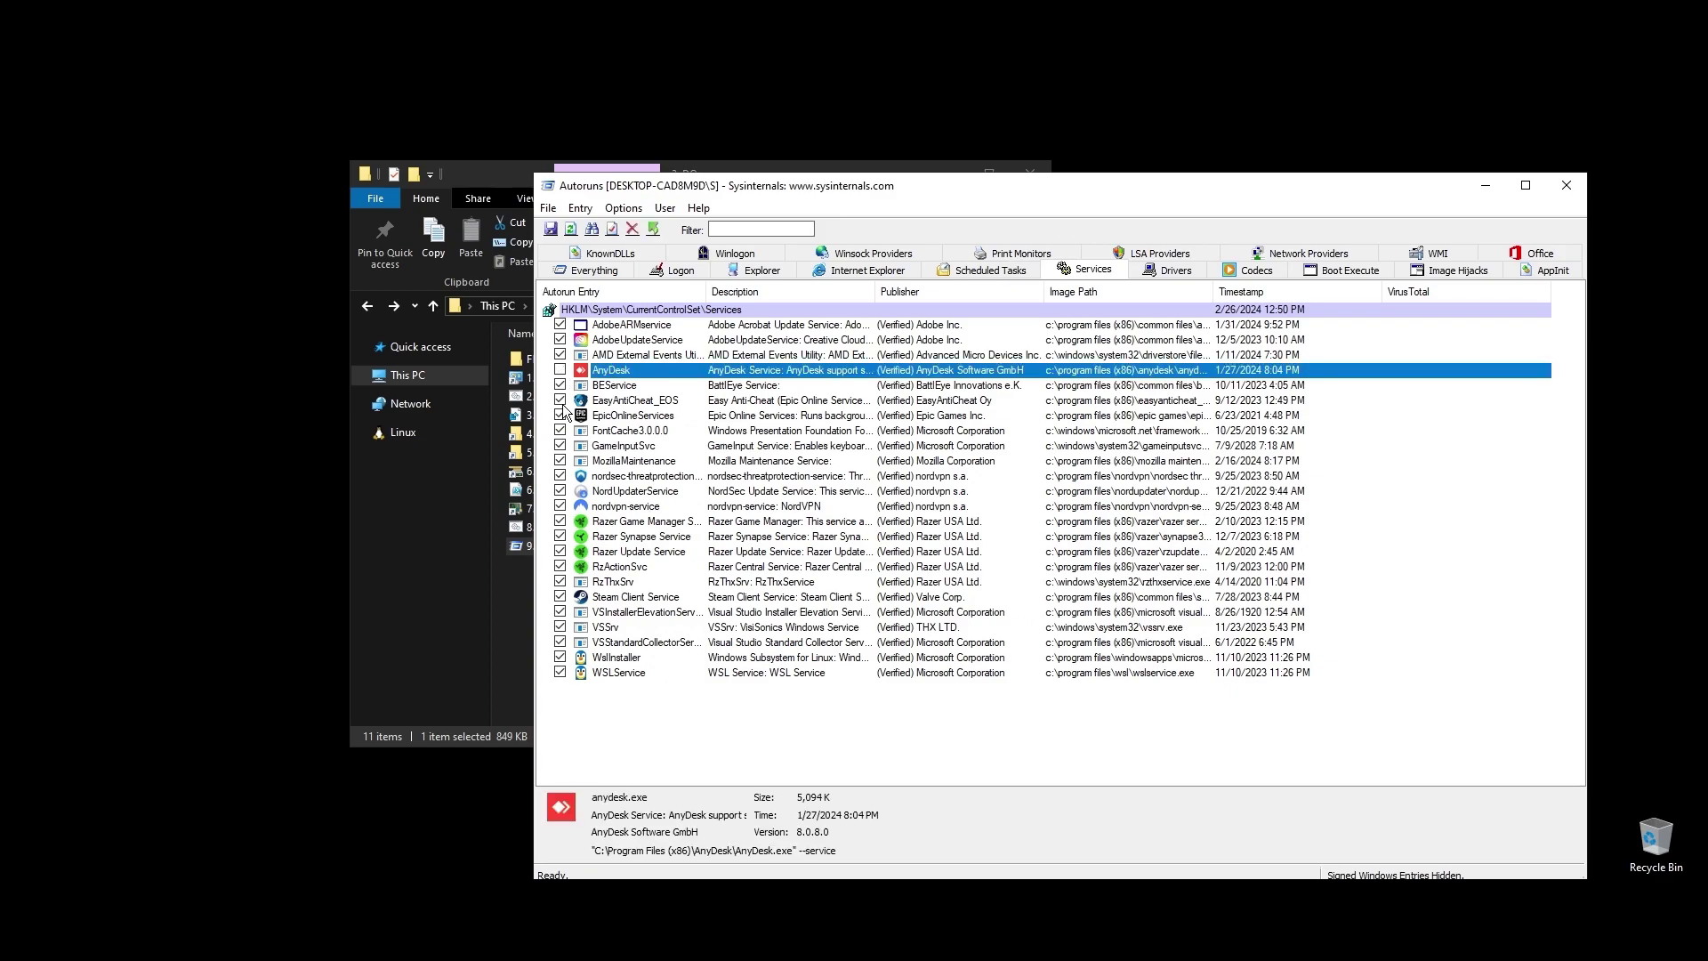
left_click(559, 505)
key("Up")
key("space")
key("Up")
key("space")
Step: Disable the Razer, RzActionSvc, Steam Client, WSLService and WslInstaller services, then close Autoruns
left_click(560, 520)
left_click(560, 536)
left_click(560, 551)
left_click(560, 566)
left_click(559, 596)
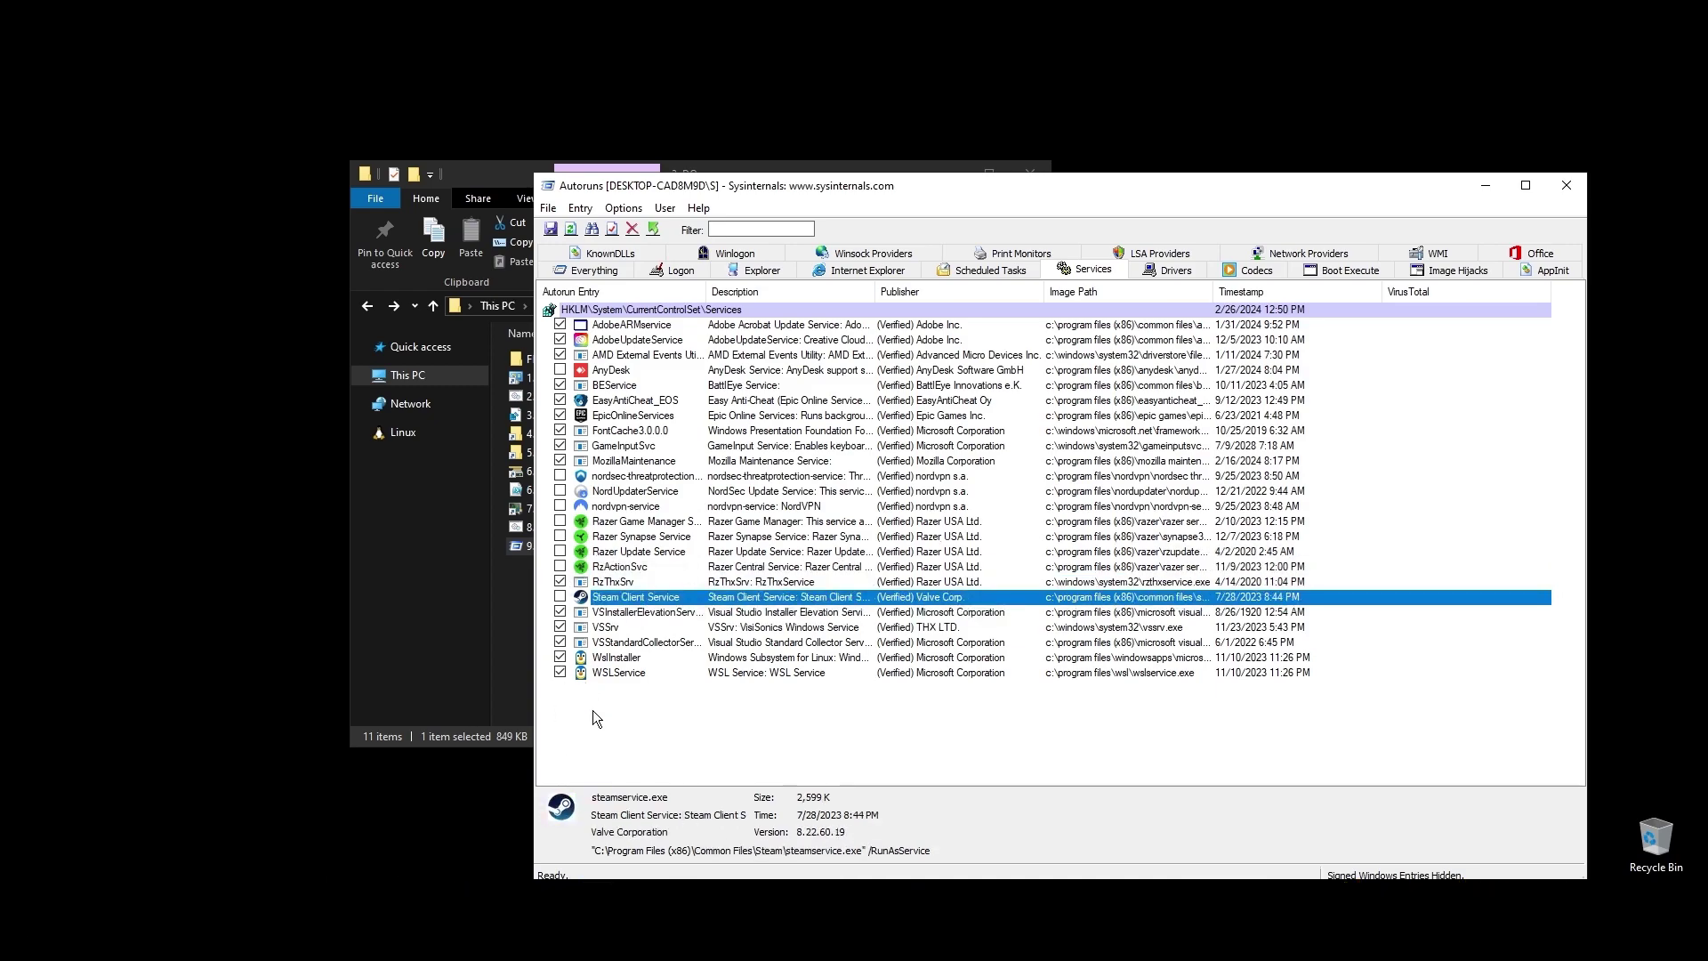
left_click(560, 672)
key("Up")
key("space")
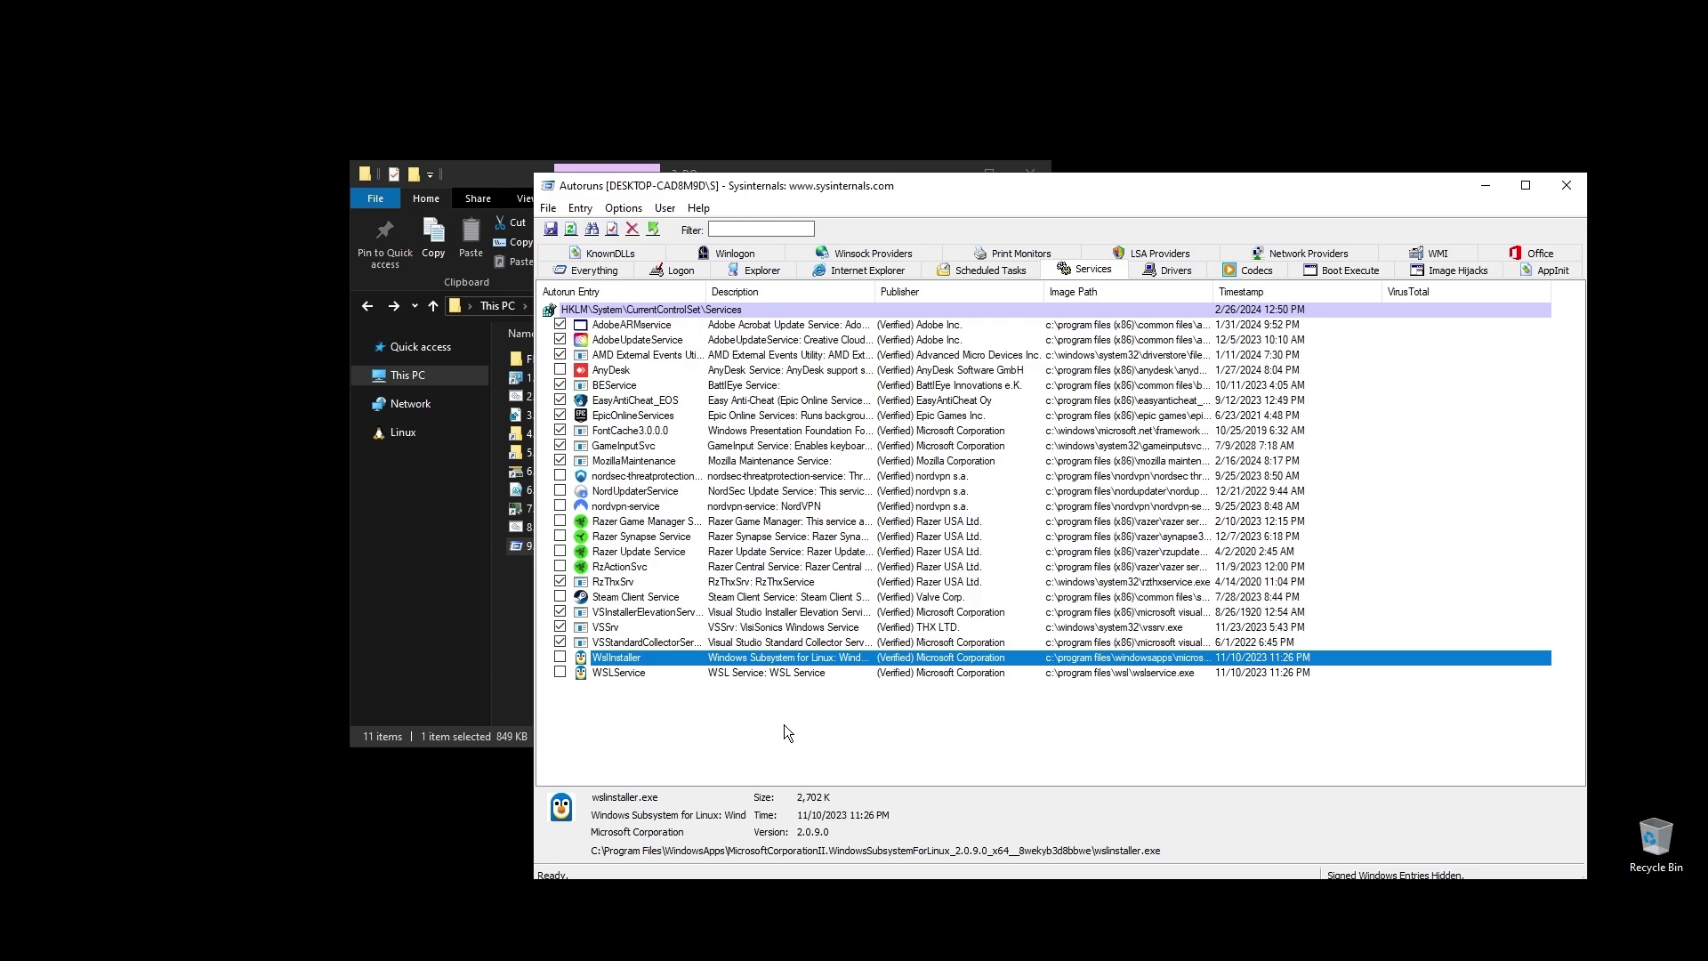
left_click(826, 720)
key("alt+F4")
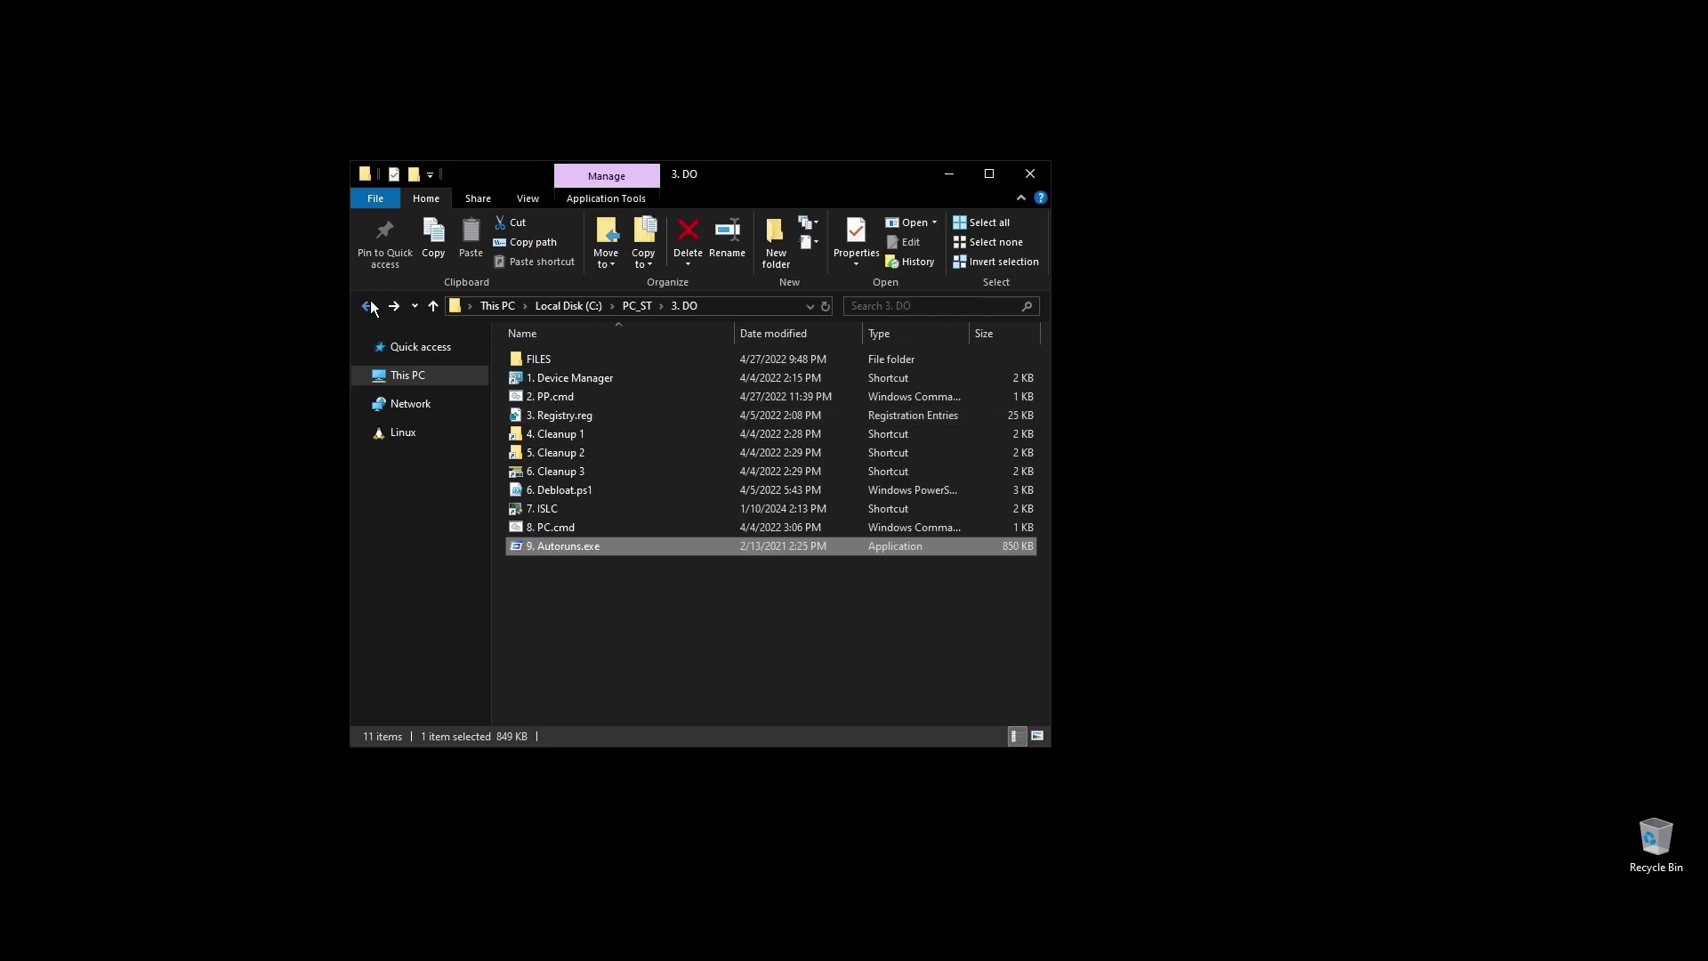
Step: From PC_ST, open 4. GPU\DDU and run Display Driver Uninstaller as administrator, declining the website prompt
left_click(367, 307)
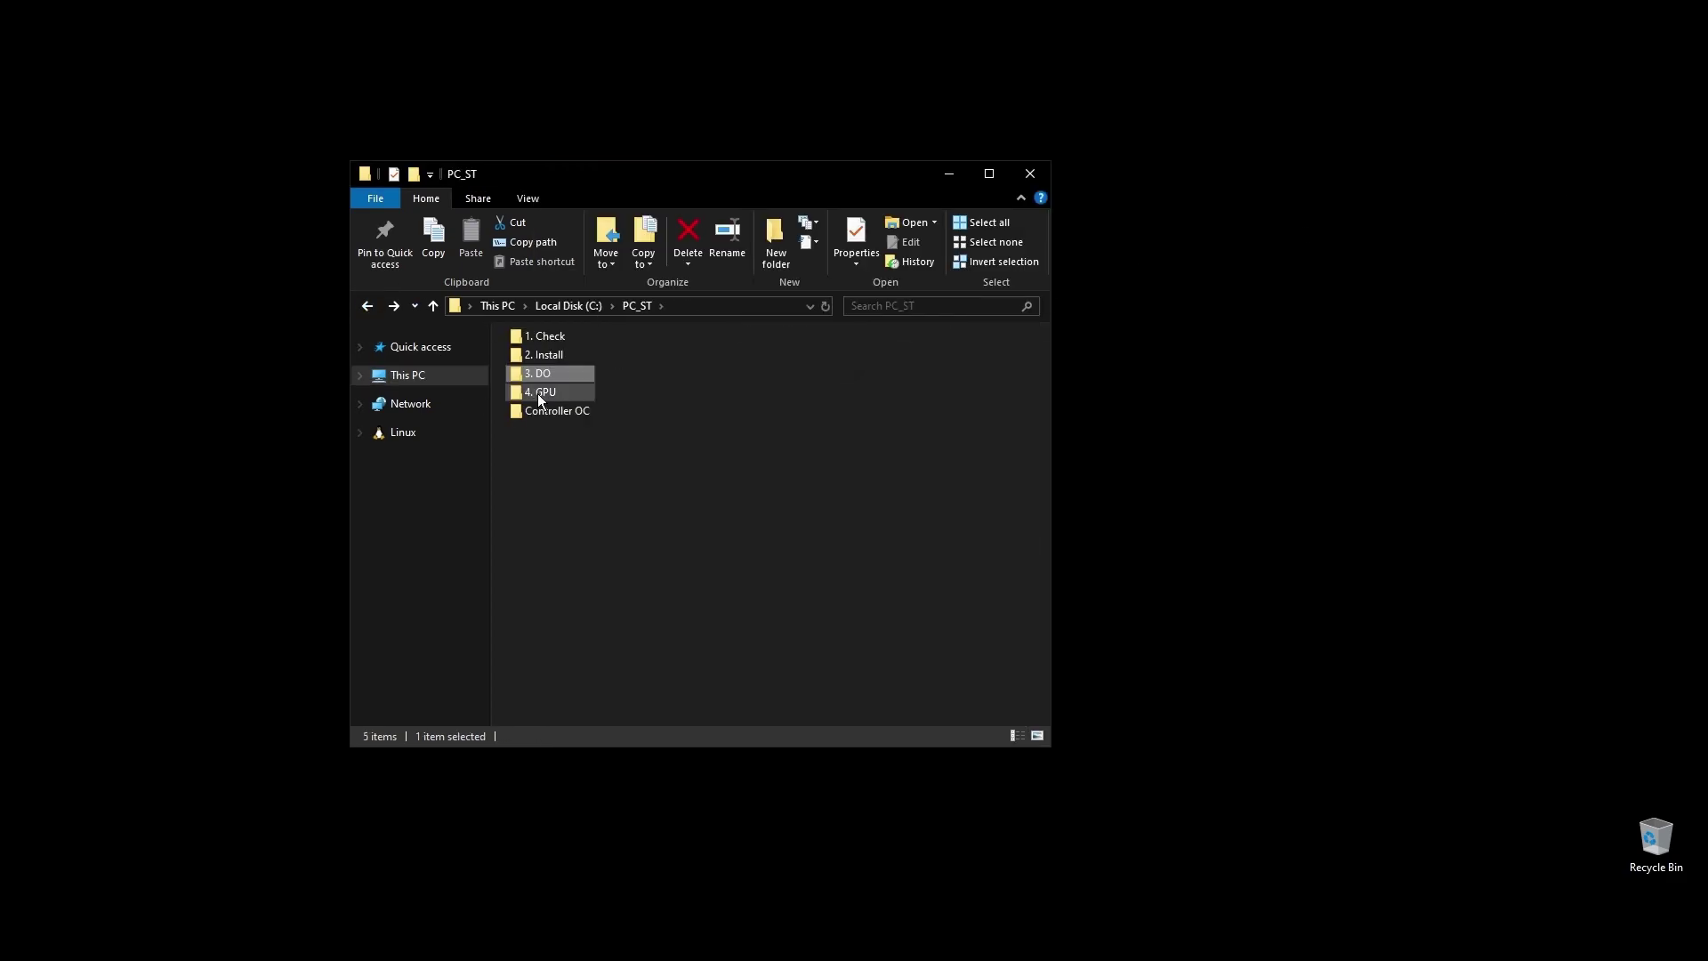
left_click(621, 583)
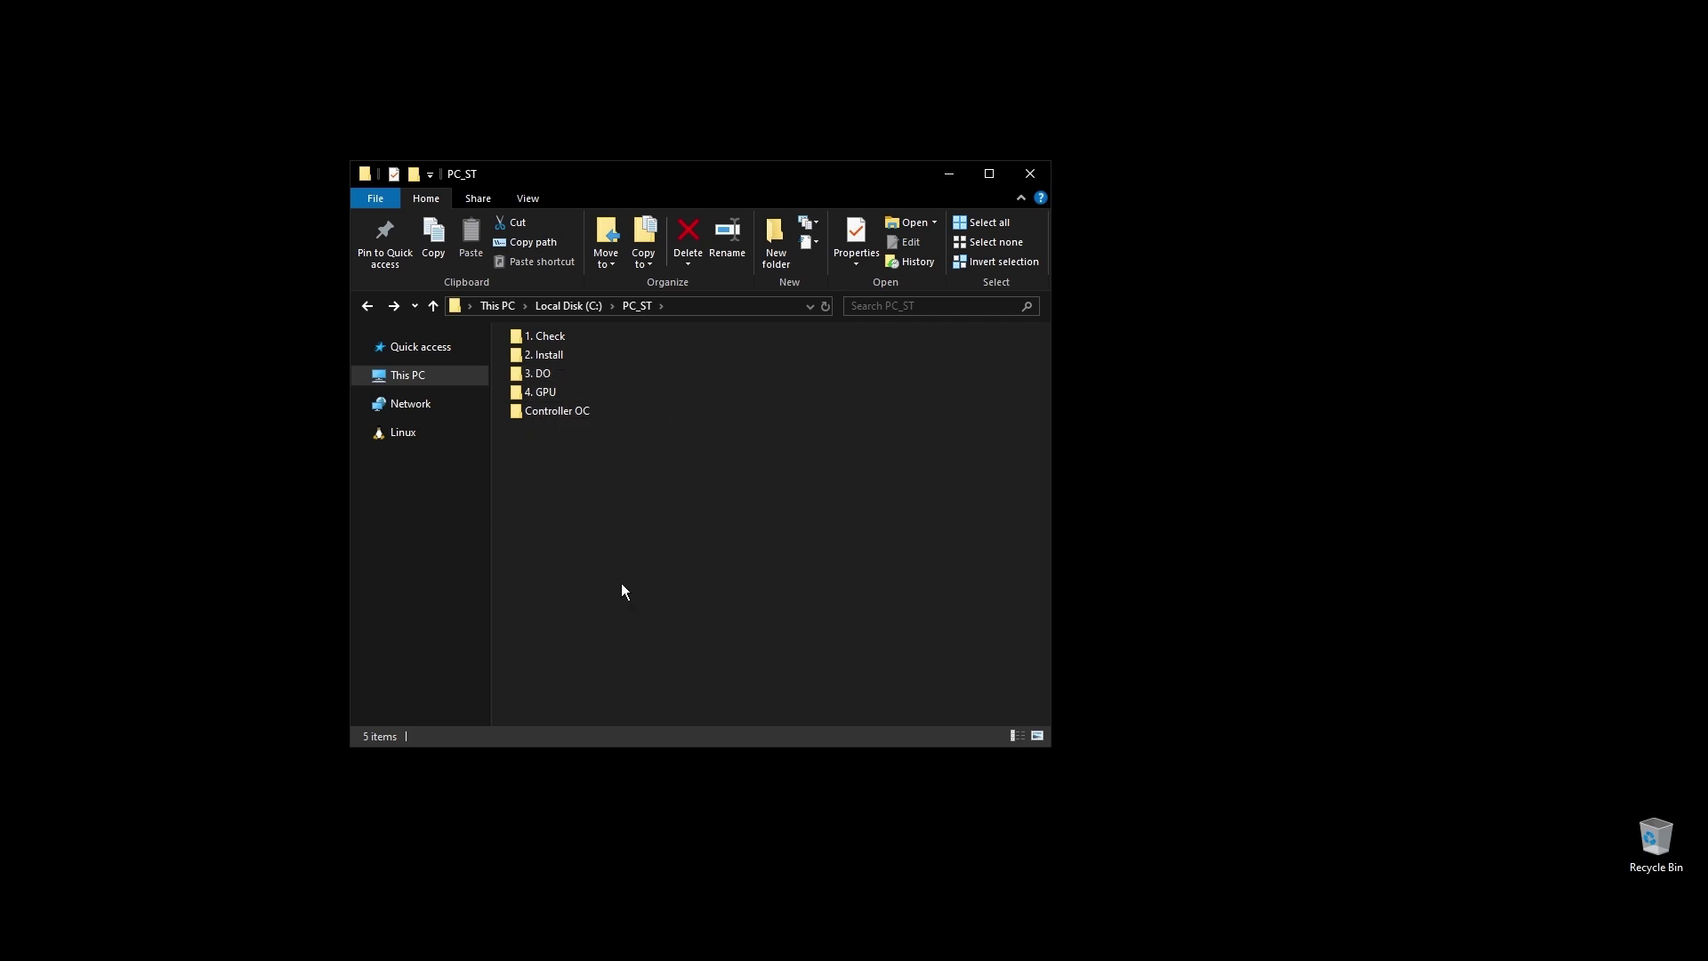
double_click(549, 393)
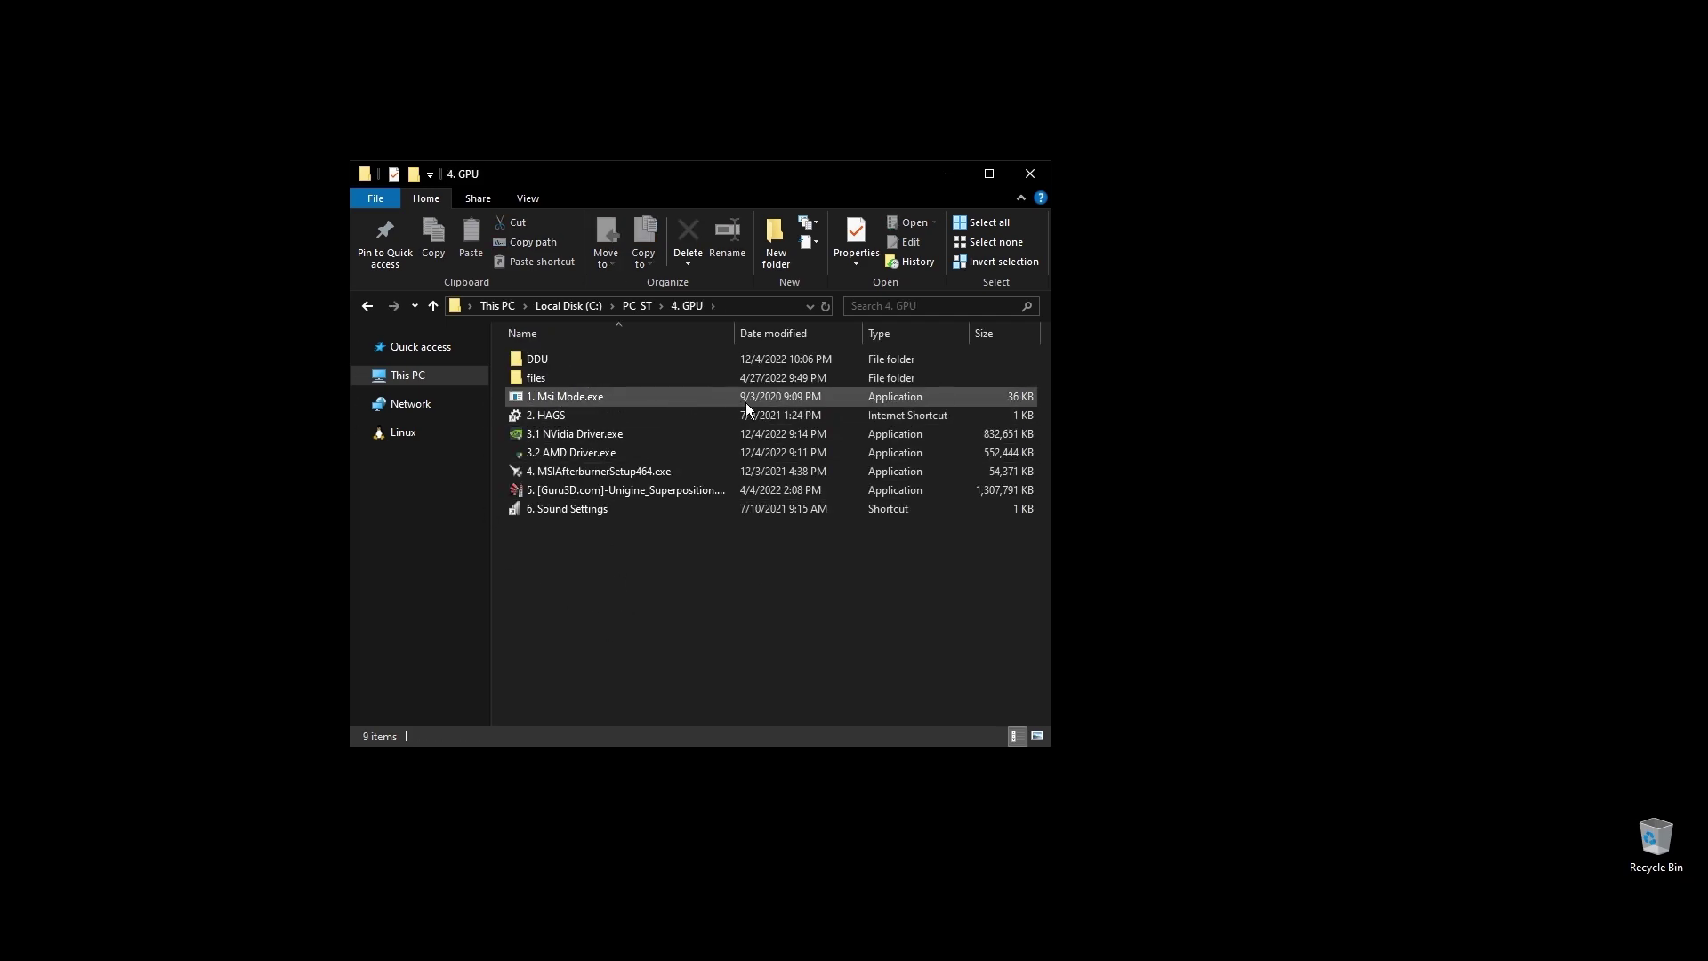
double_click(567, 357)
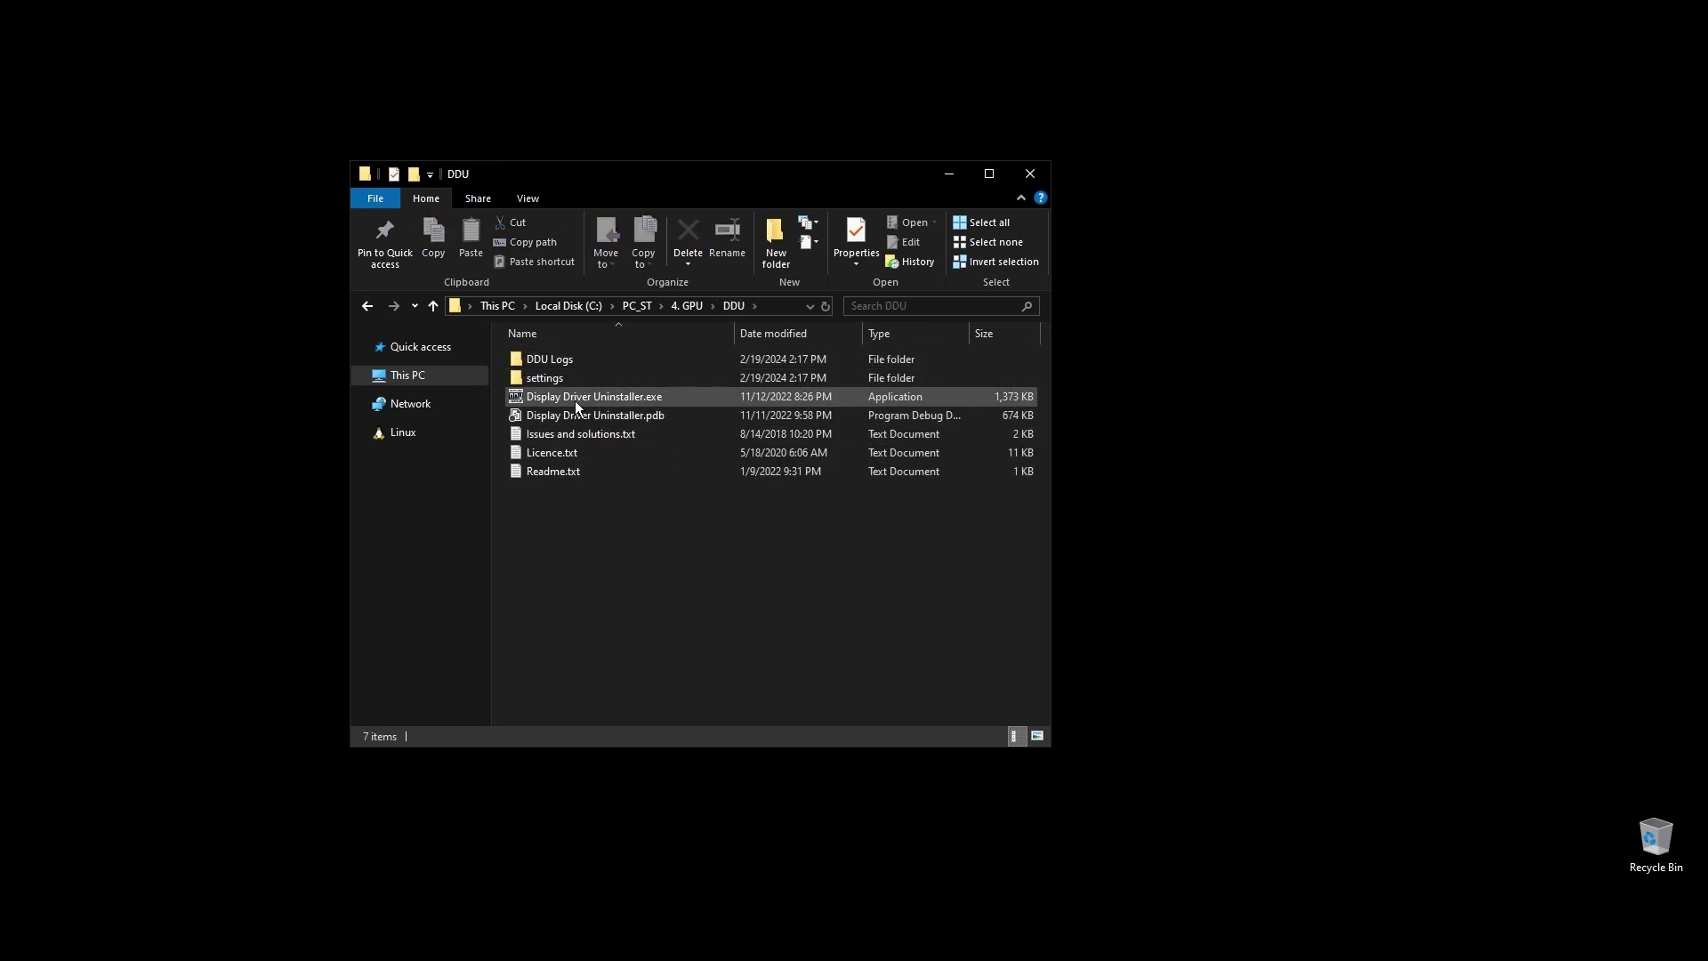
right_click(574, 400)
left_click(682, 436)
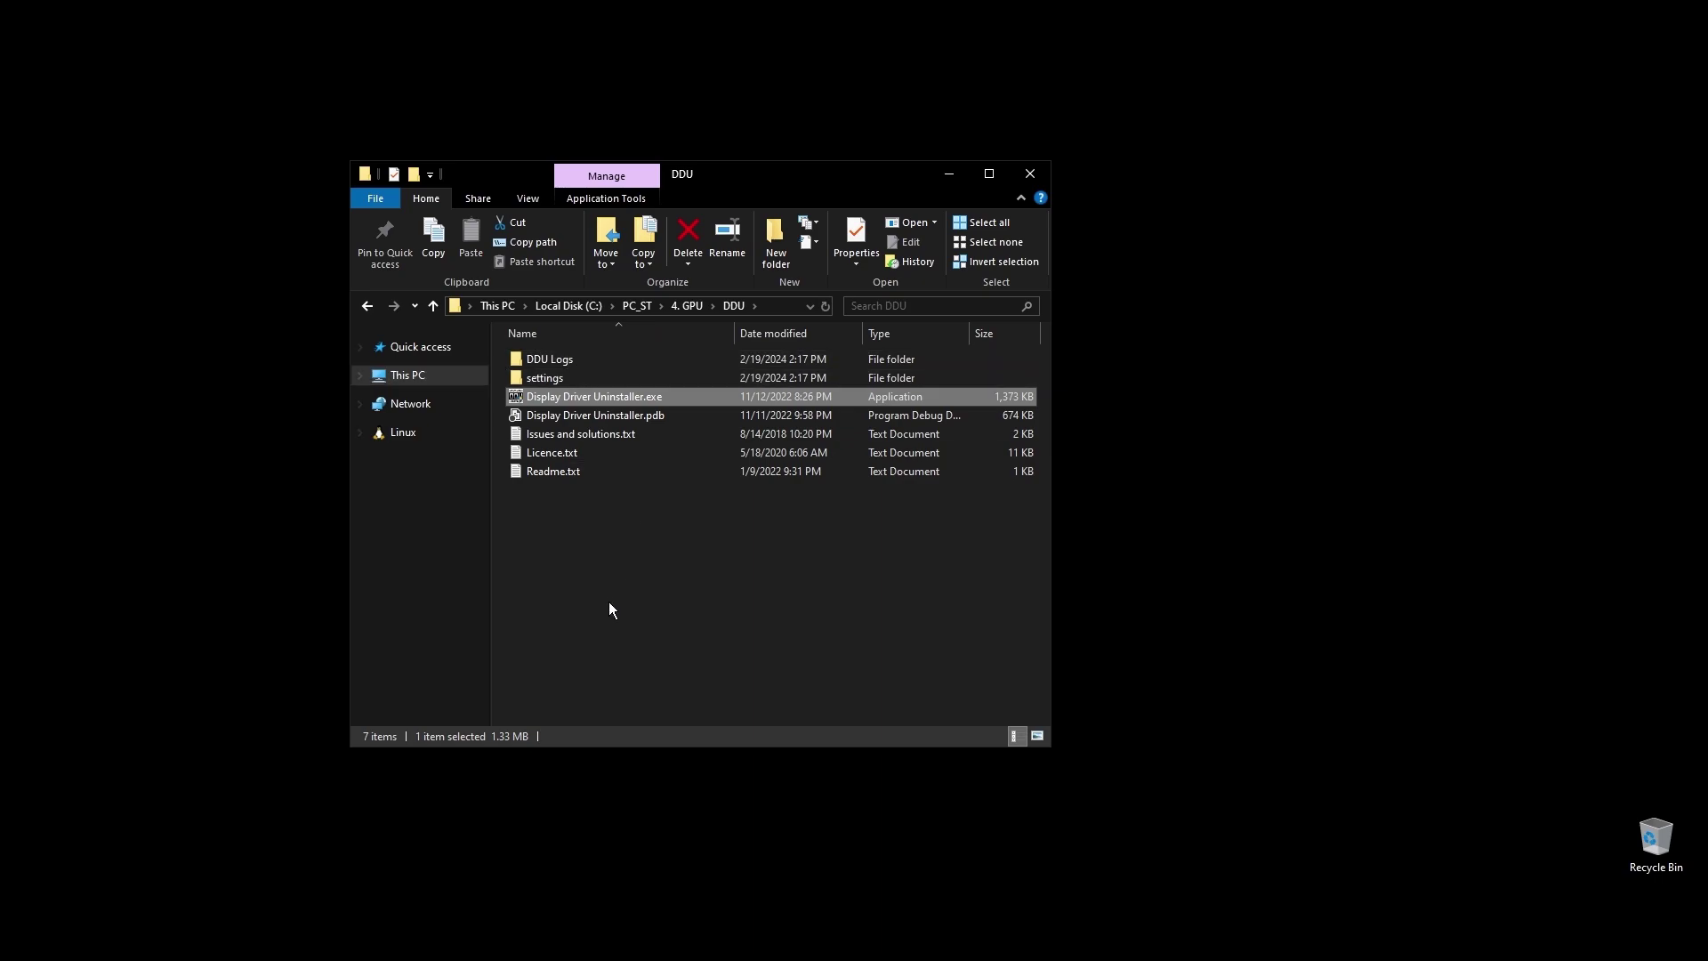
left_click(884, 535)
Step: Dismiss DDU's update, limited-support and Safe Mode notices, set device type to GPU, then close DDU
left_click(983, 534)
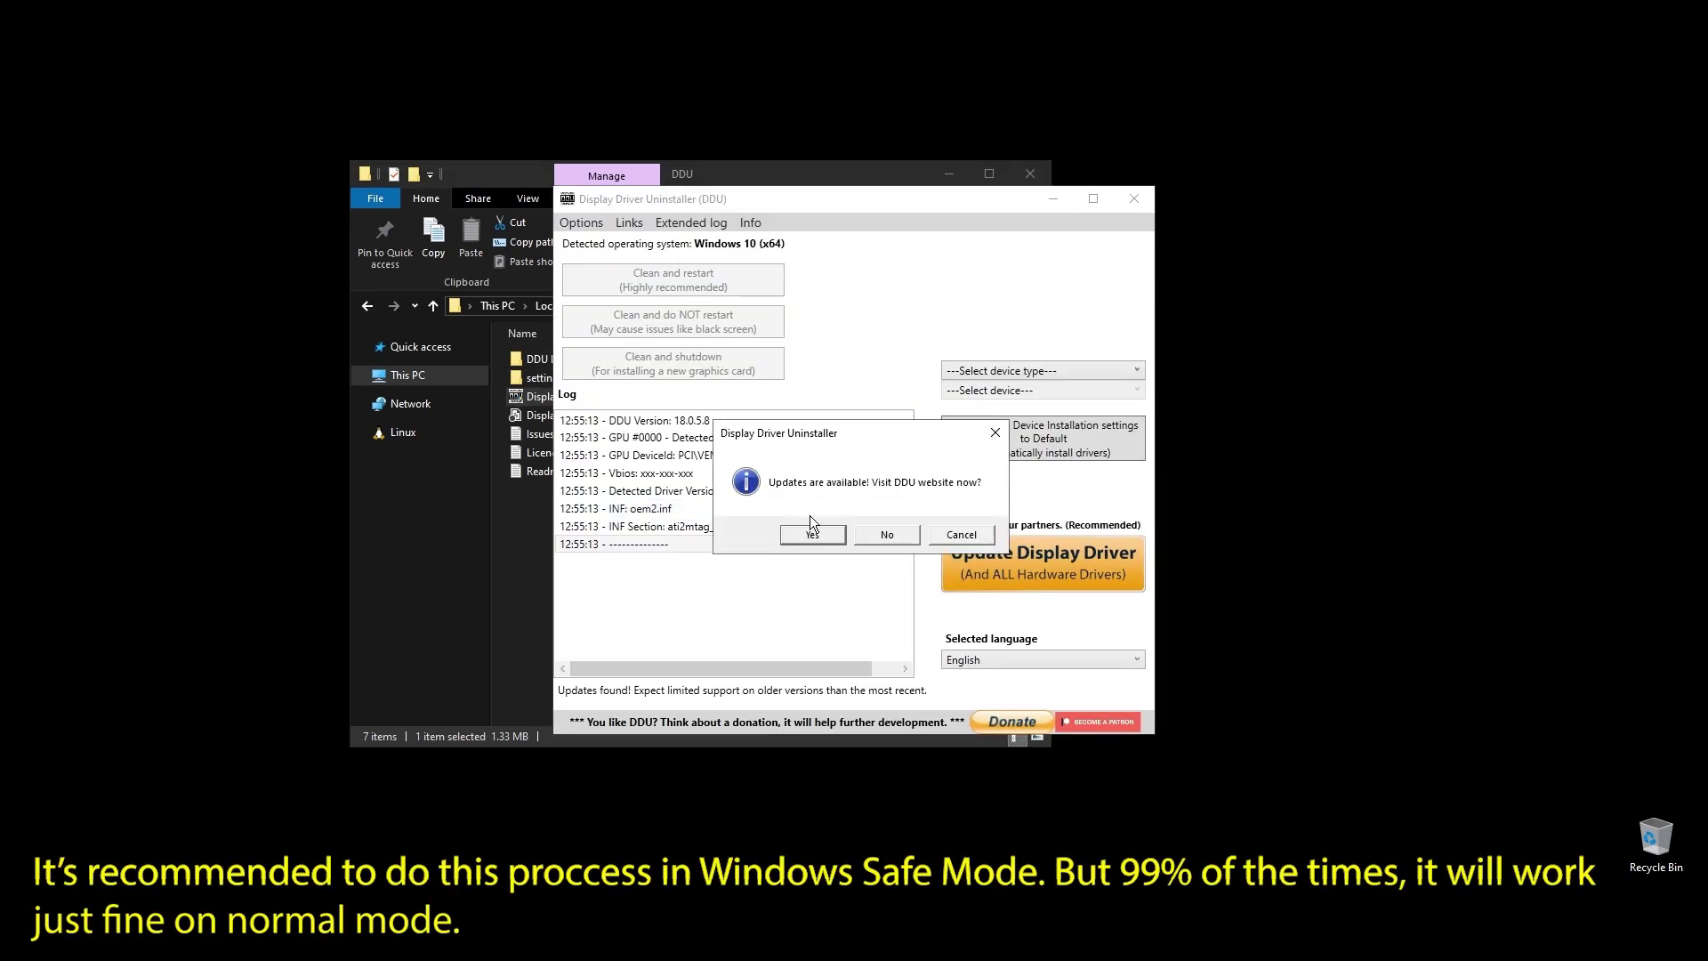
left_click(989, 536)
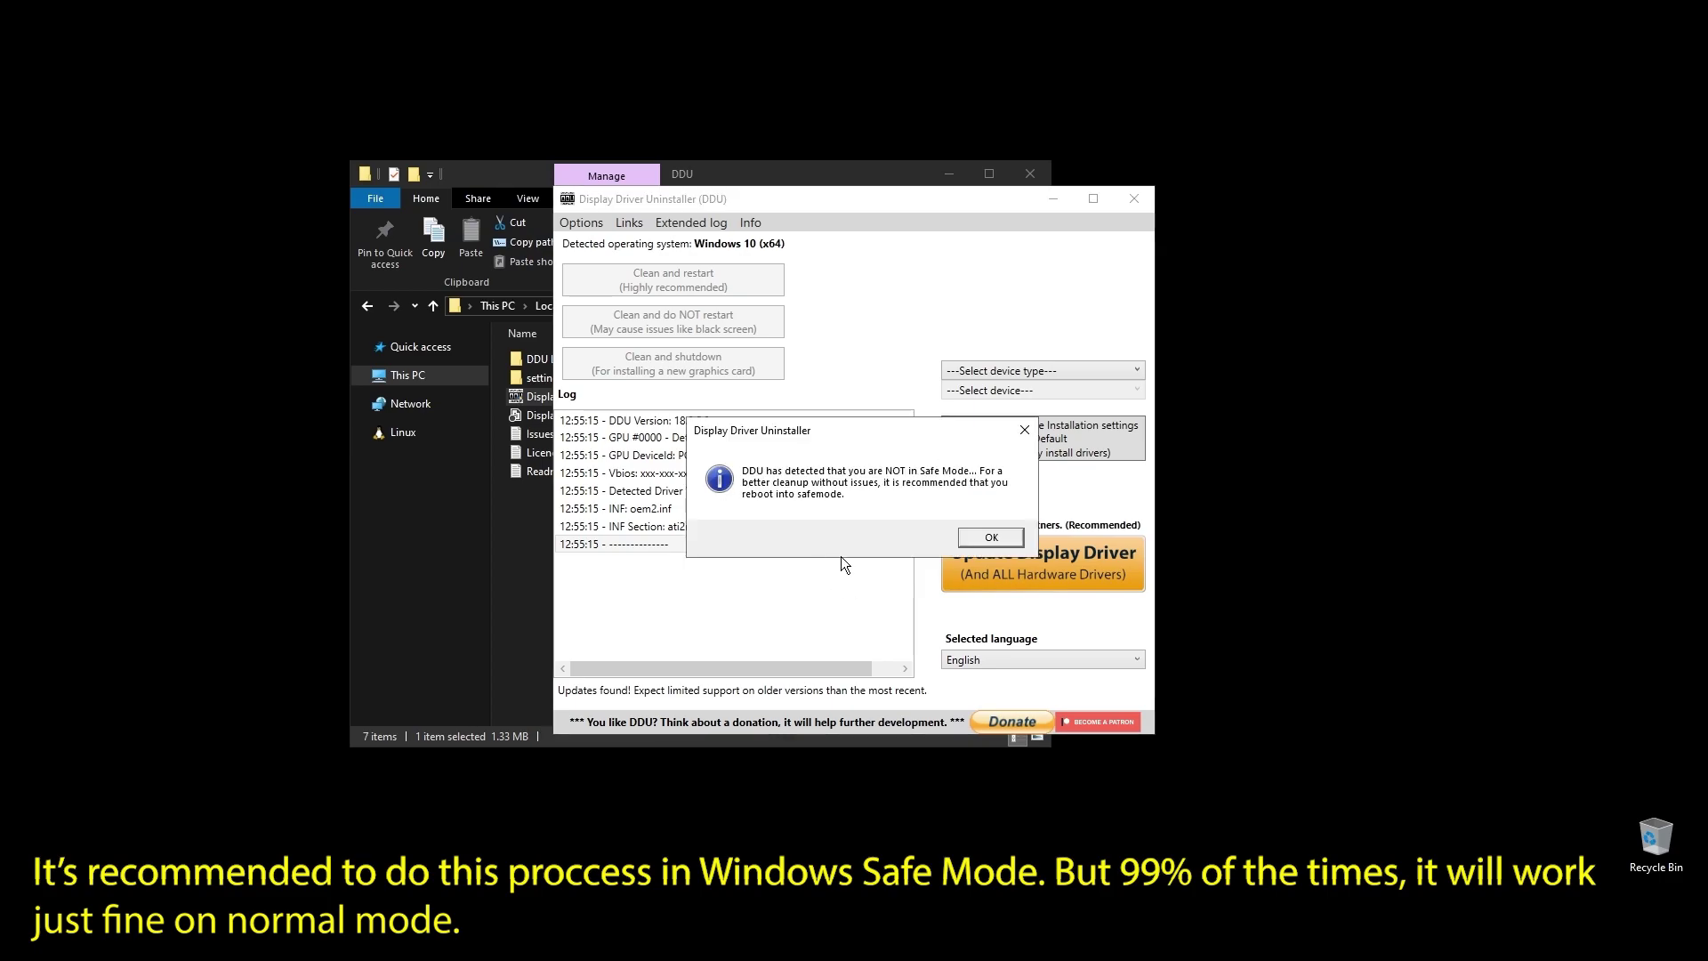
left_click(990, 536)
left_click(991, 371)
left_click(968, 425)
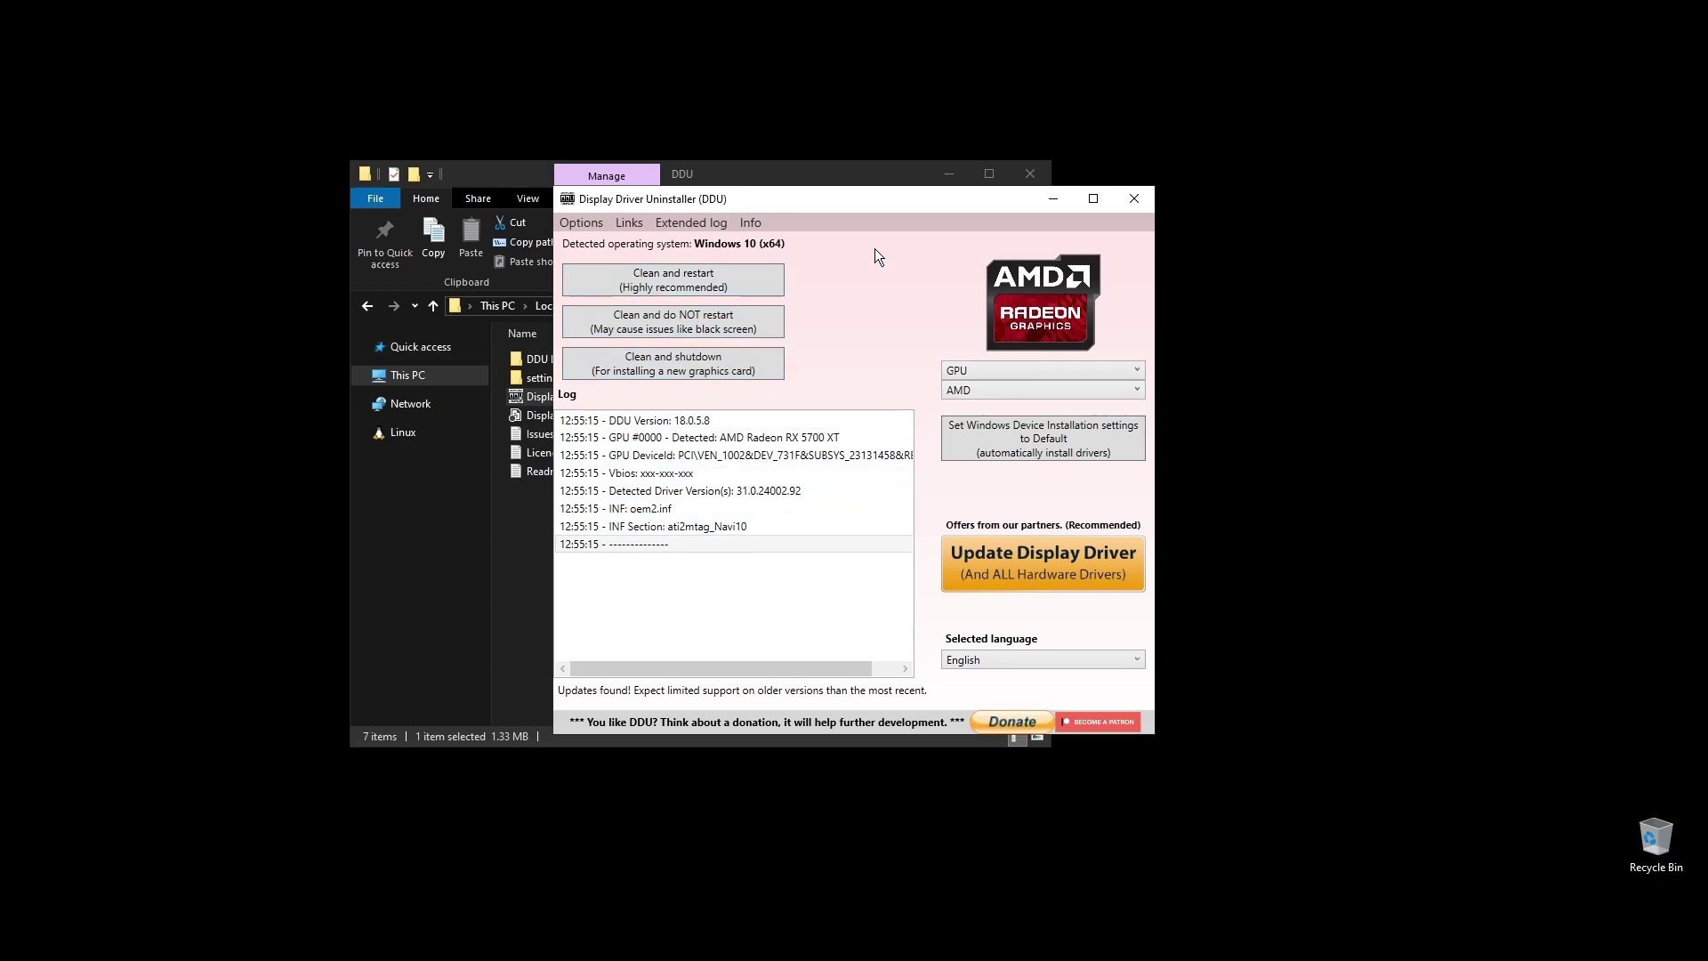
left_click(1136, 198)
Step: Return to the 4. GPU folder and select the 3.1 NVidia Driver.exe installer
left_click(370, 306)
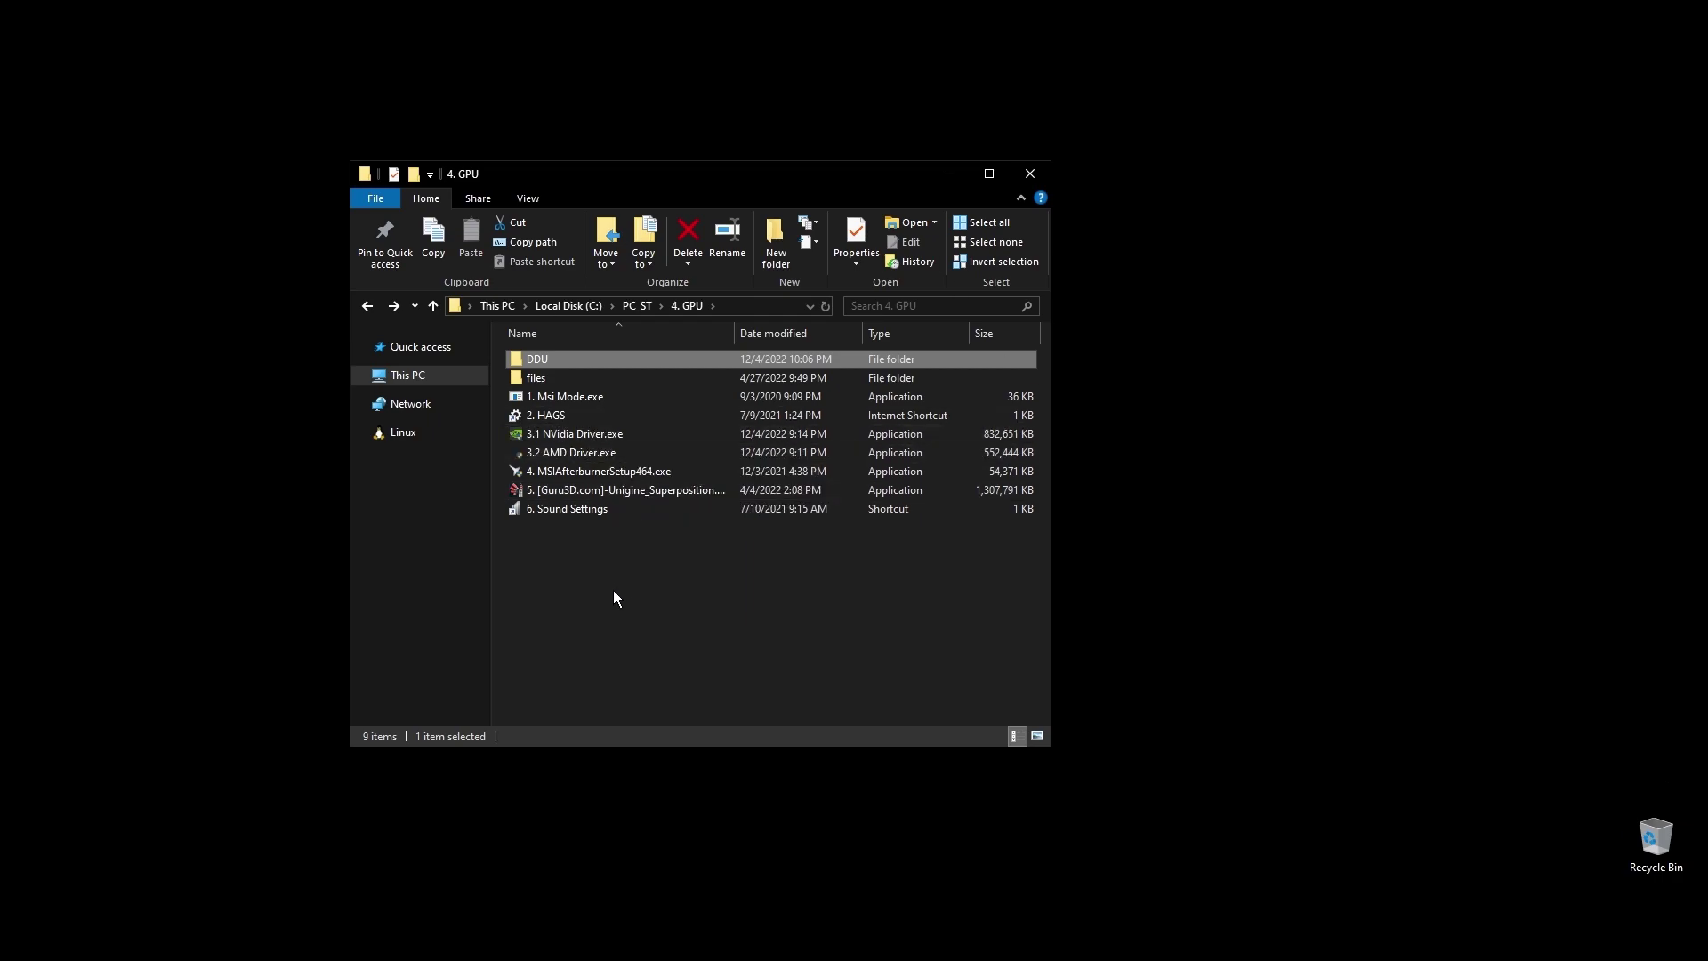
left_click(596, 435)
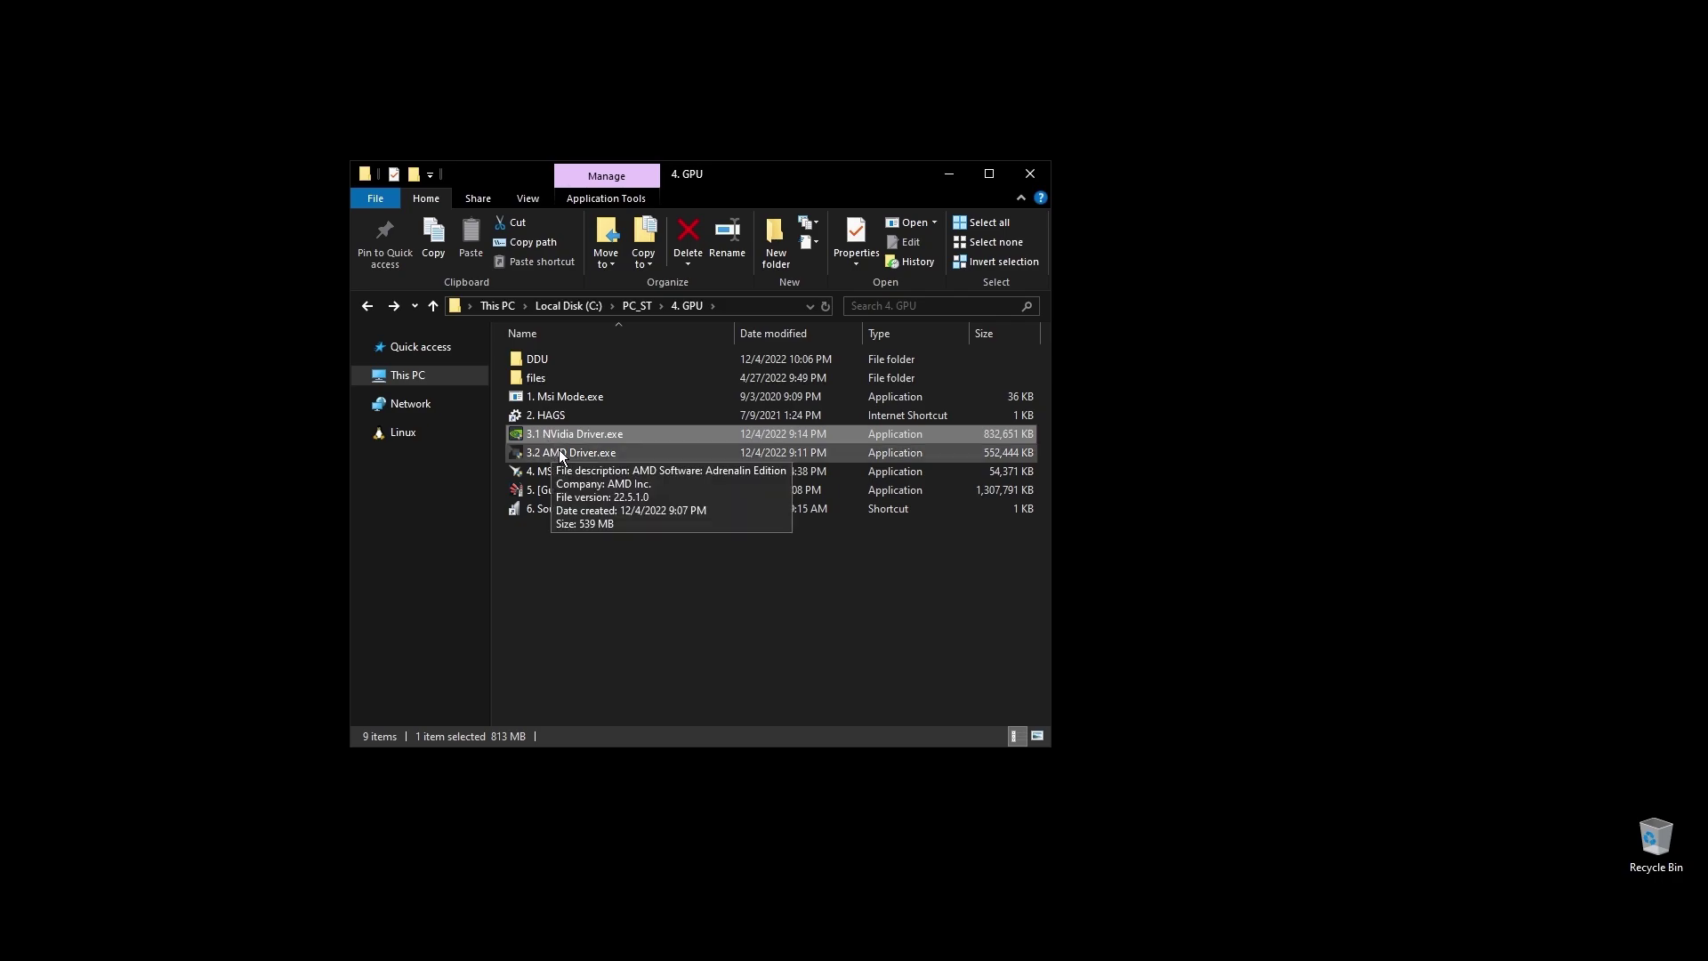
left_click(751, 120)
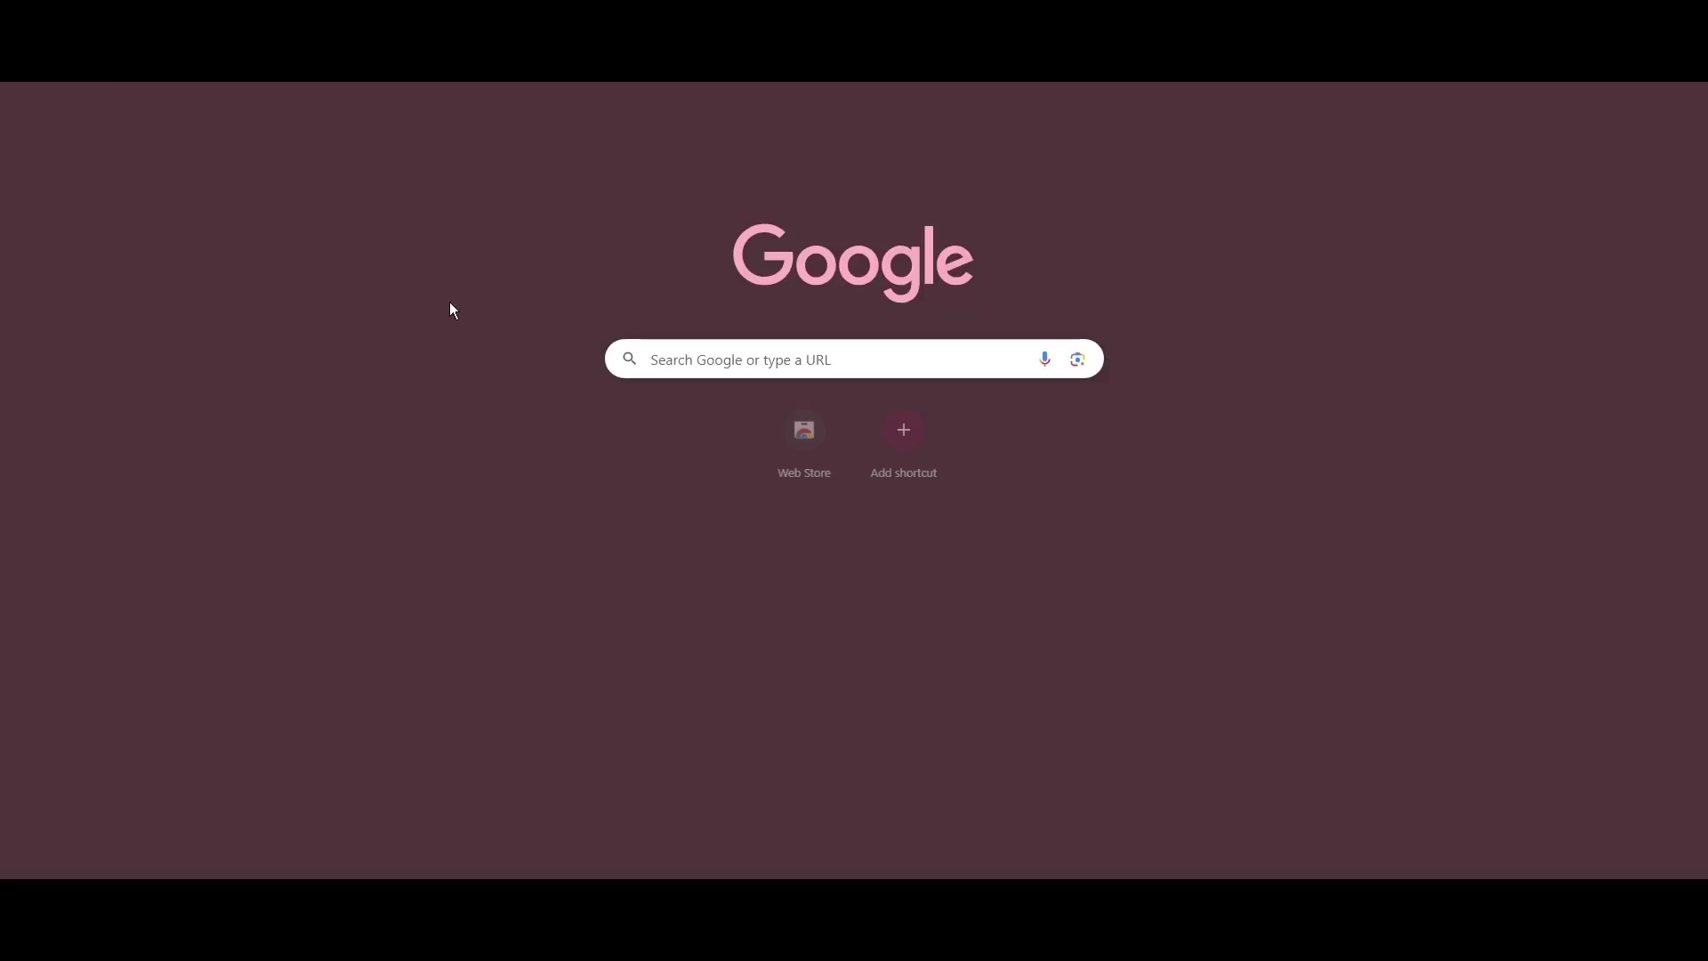
Step: Search Google for 'amd drivers' and open the AMD Drivers and Support page
type("amd drivers")
key("Return")
left_click(962, 802)
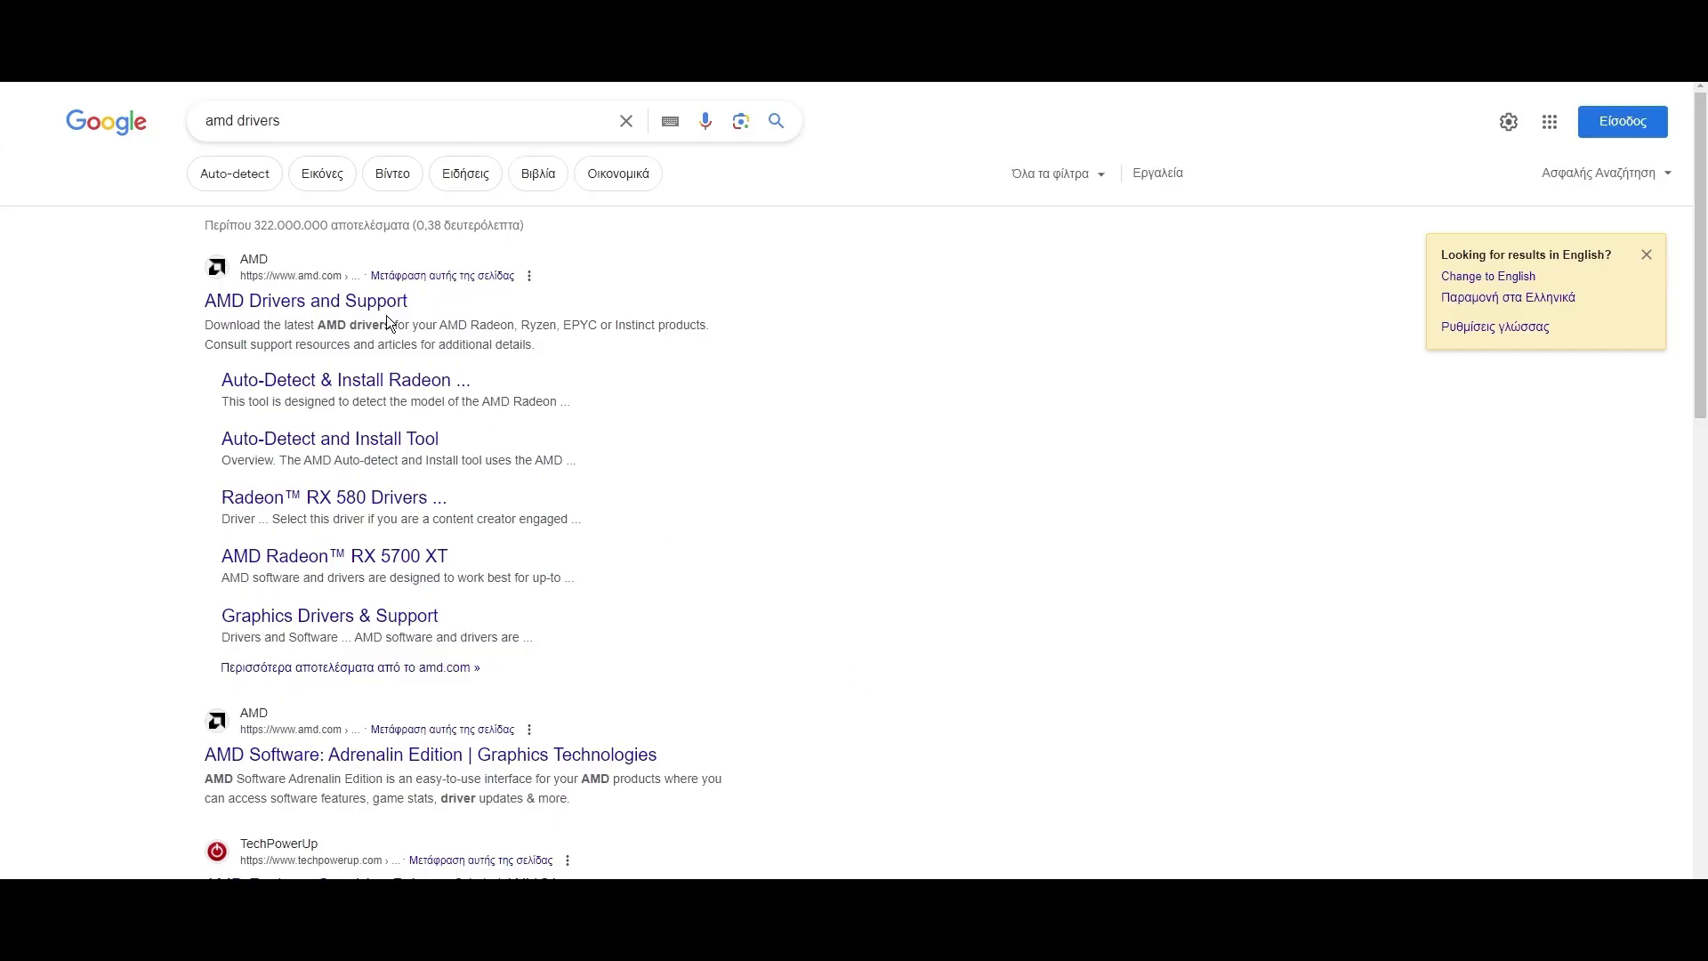
left_click(306, 300)
scroll(1022, 622, "down", 1)
left_click(1396, 876)
Step: Select the AMD Radeon RX 5700 Series > RX 5700 XT product and submit it
left_click(701, 573)
left_click(699, 591)
left_click(702, 658)
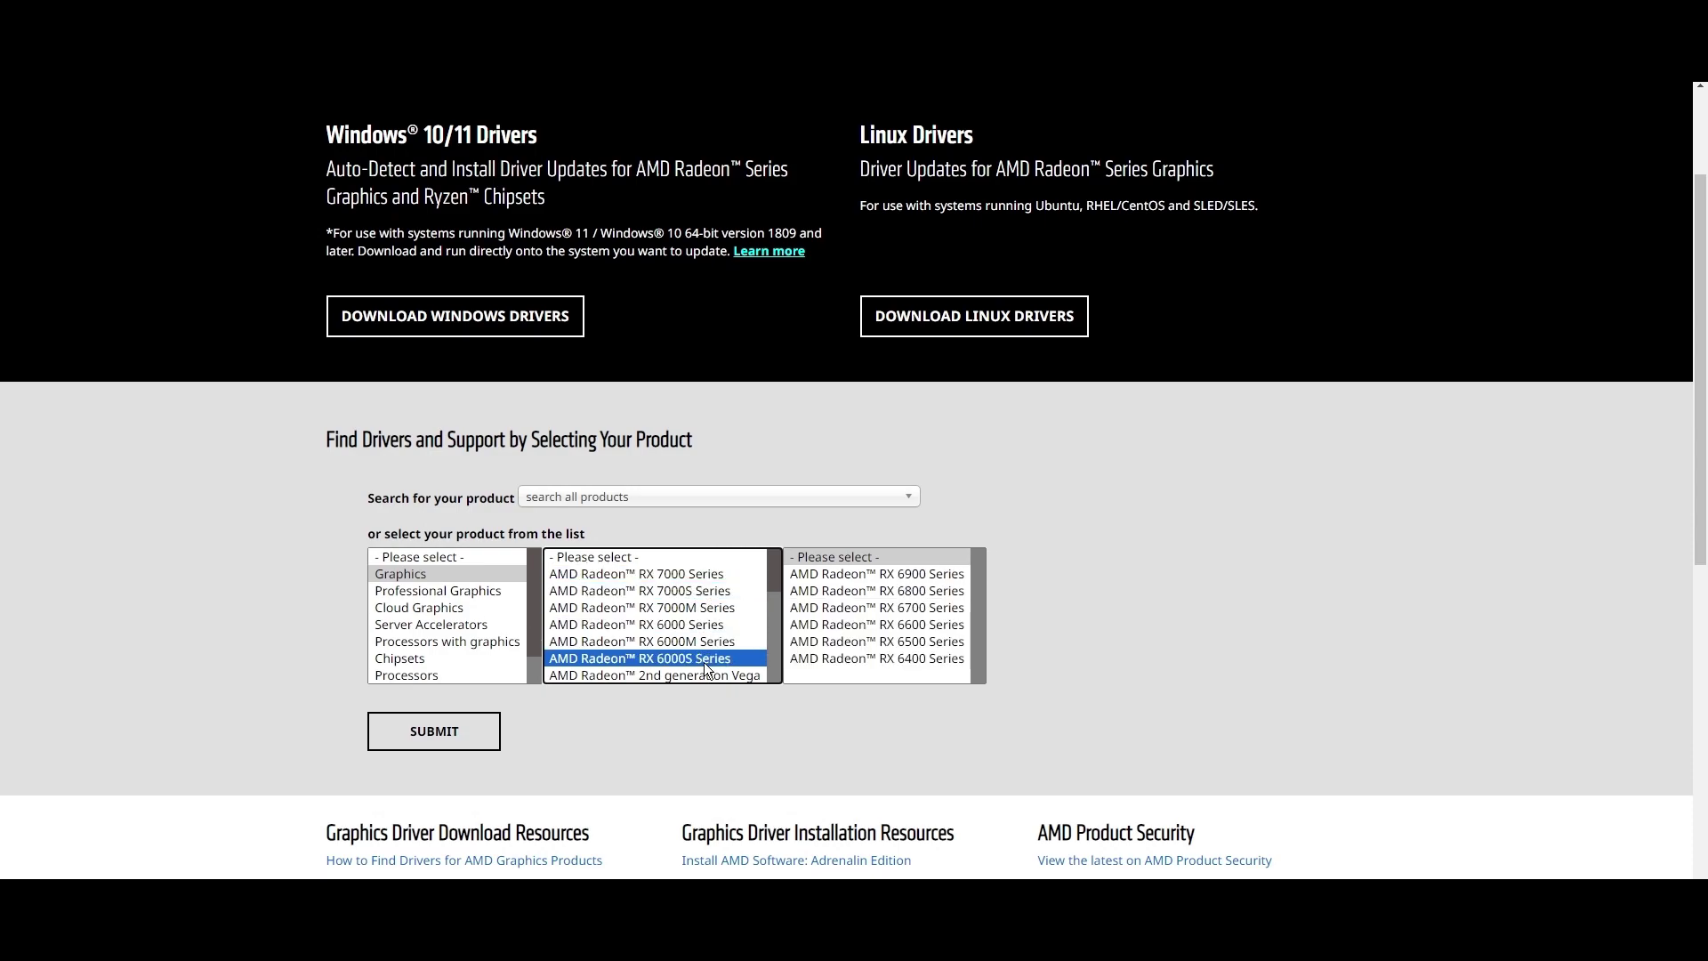
scroll(699, 640, "down", 2)
left_click(692, 607)
left_click(829, 577)
left_click(1120, 590)
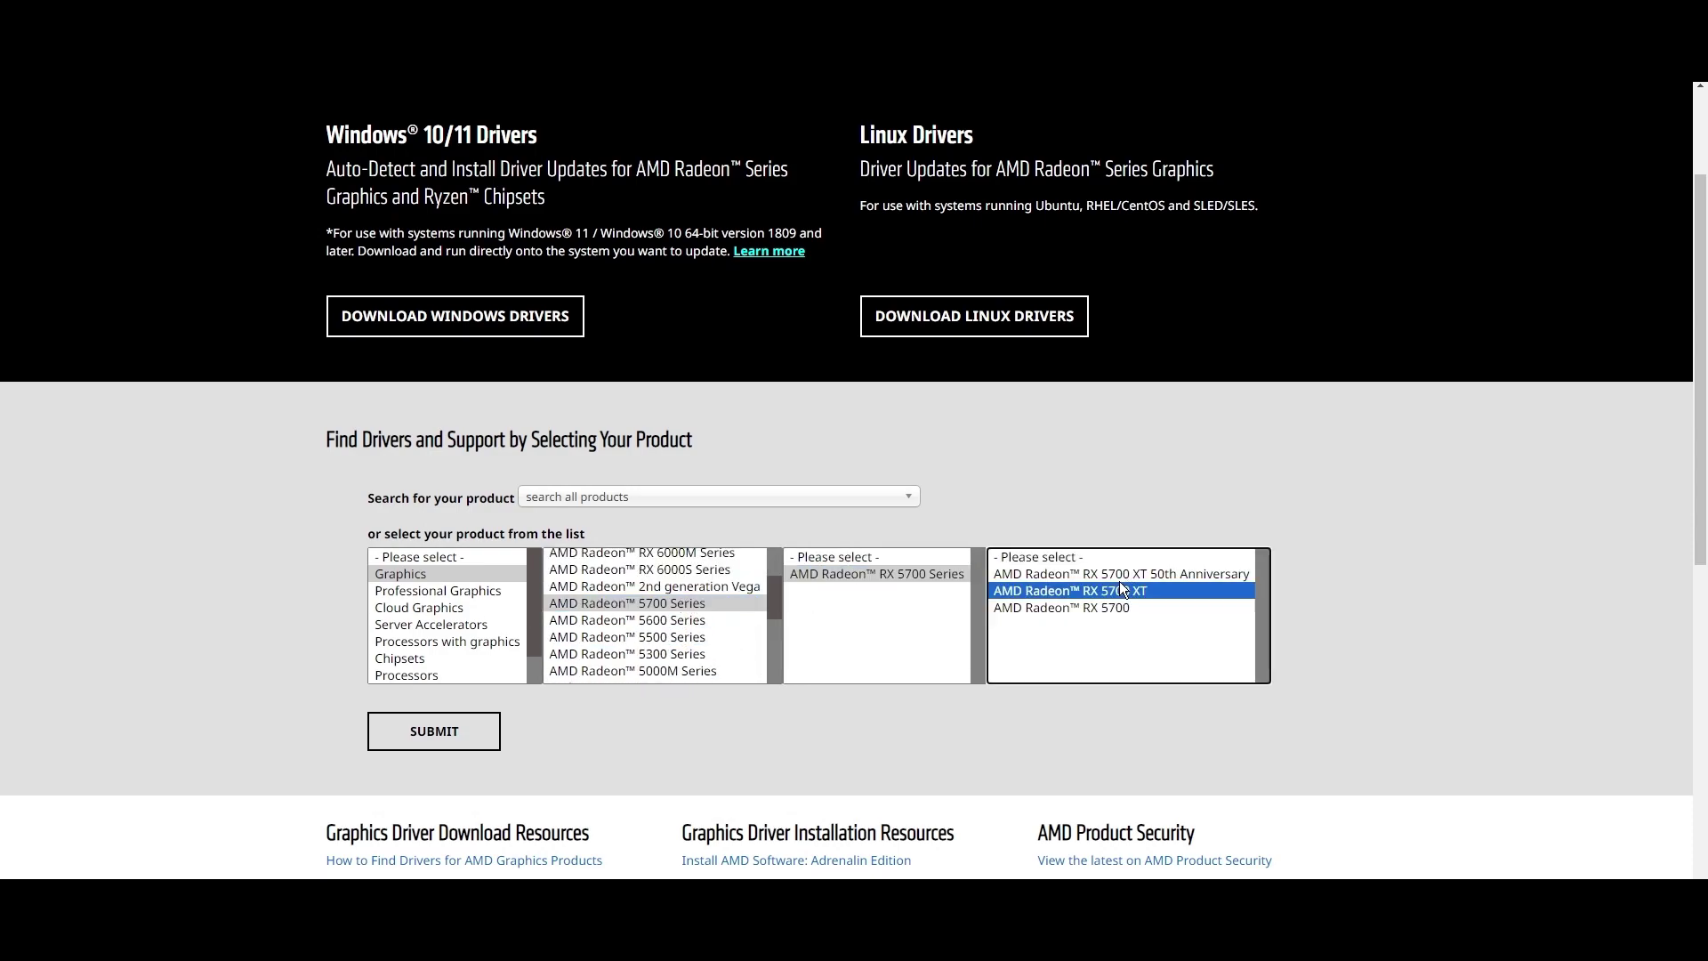
left_click(458, 745)
Step: Expand and review the Windows 11 - 64-Bit Edition driver list for the RX 5700 XT
left_click(285, 553)
scroll(370, 754, "down", 2)
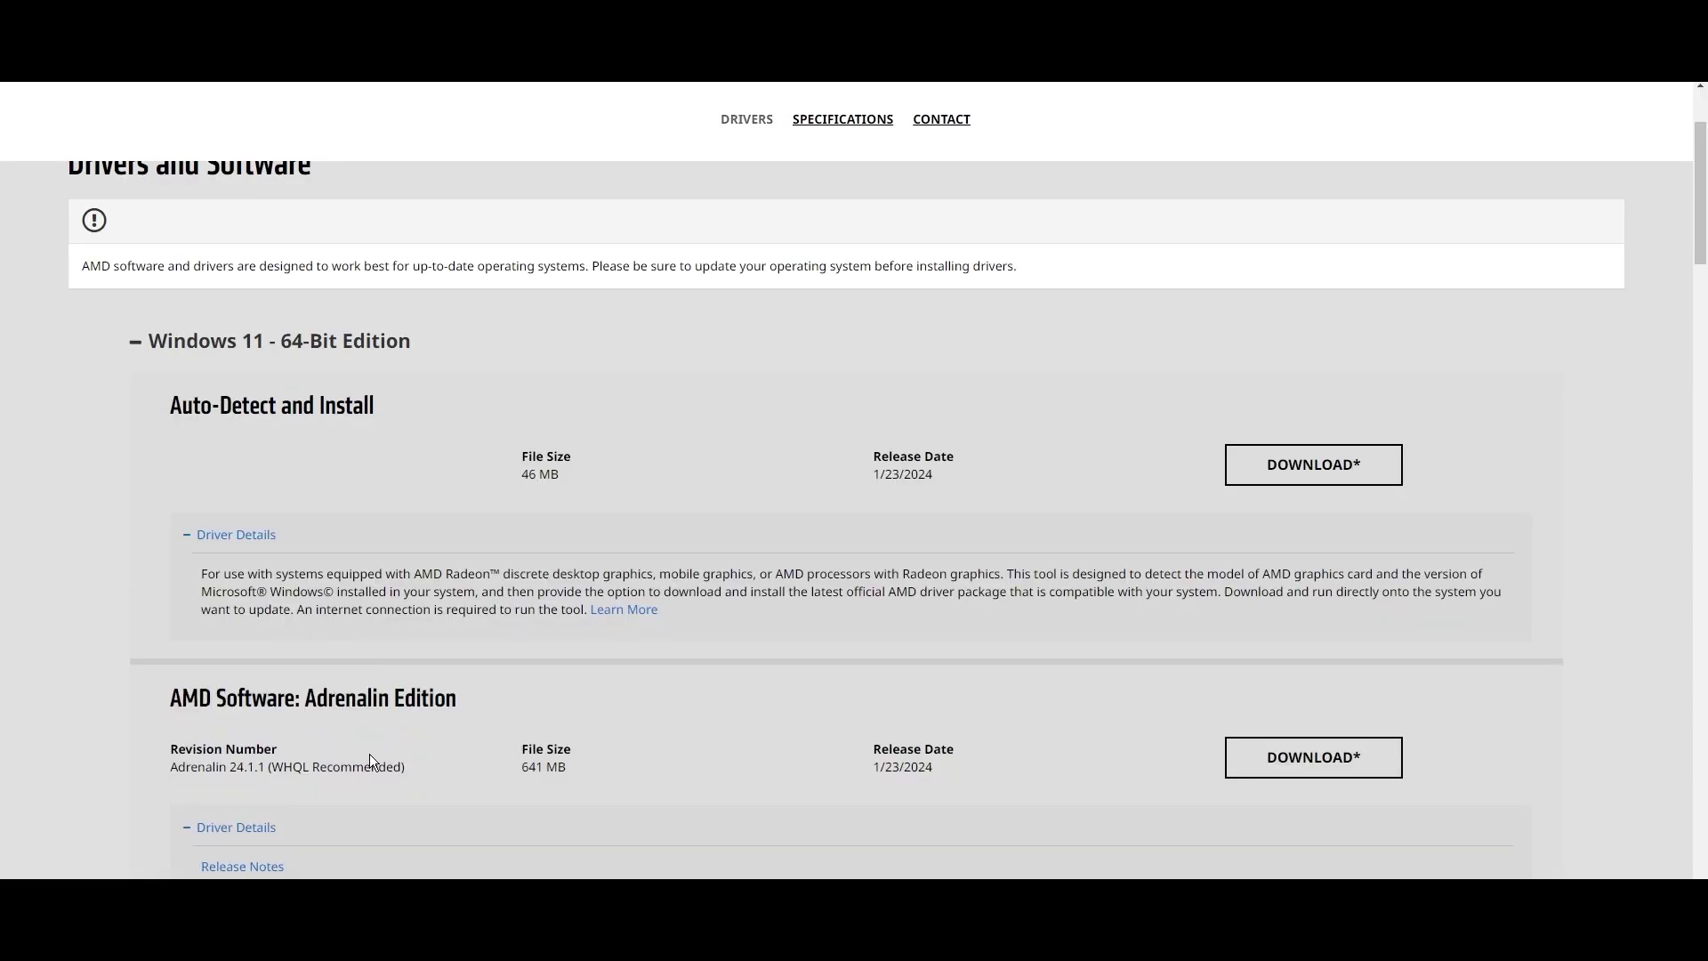
scroll(370, 754, "down", 2)
left_click_drag(169, 591, 429, 590)
left_click(428, 590)
scroll(454, 543, "up", 4)
Step: Search 'nvidia drivers' from the address bar and open the NVIDIA Driver Downloads result
key("ctrl+l")
type("nvidia drivers")
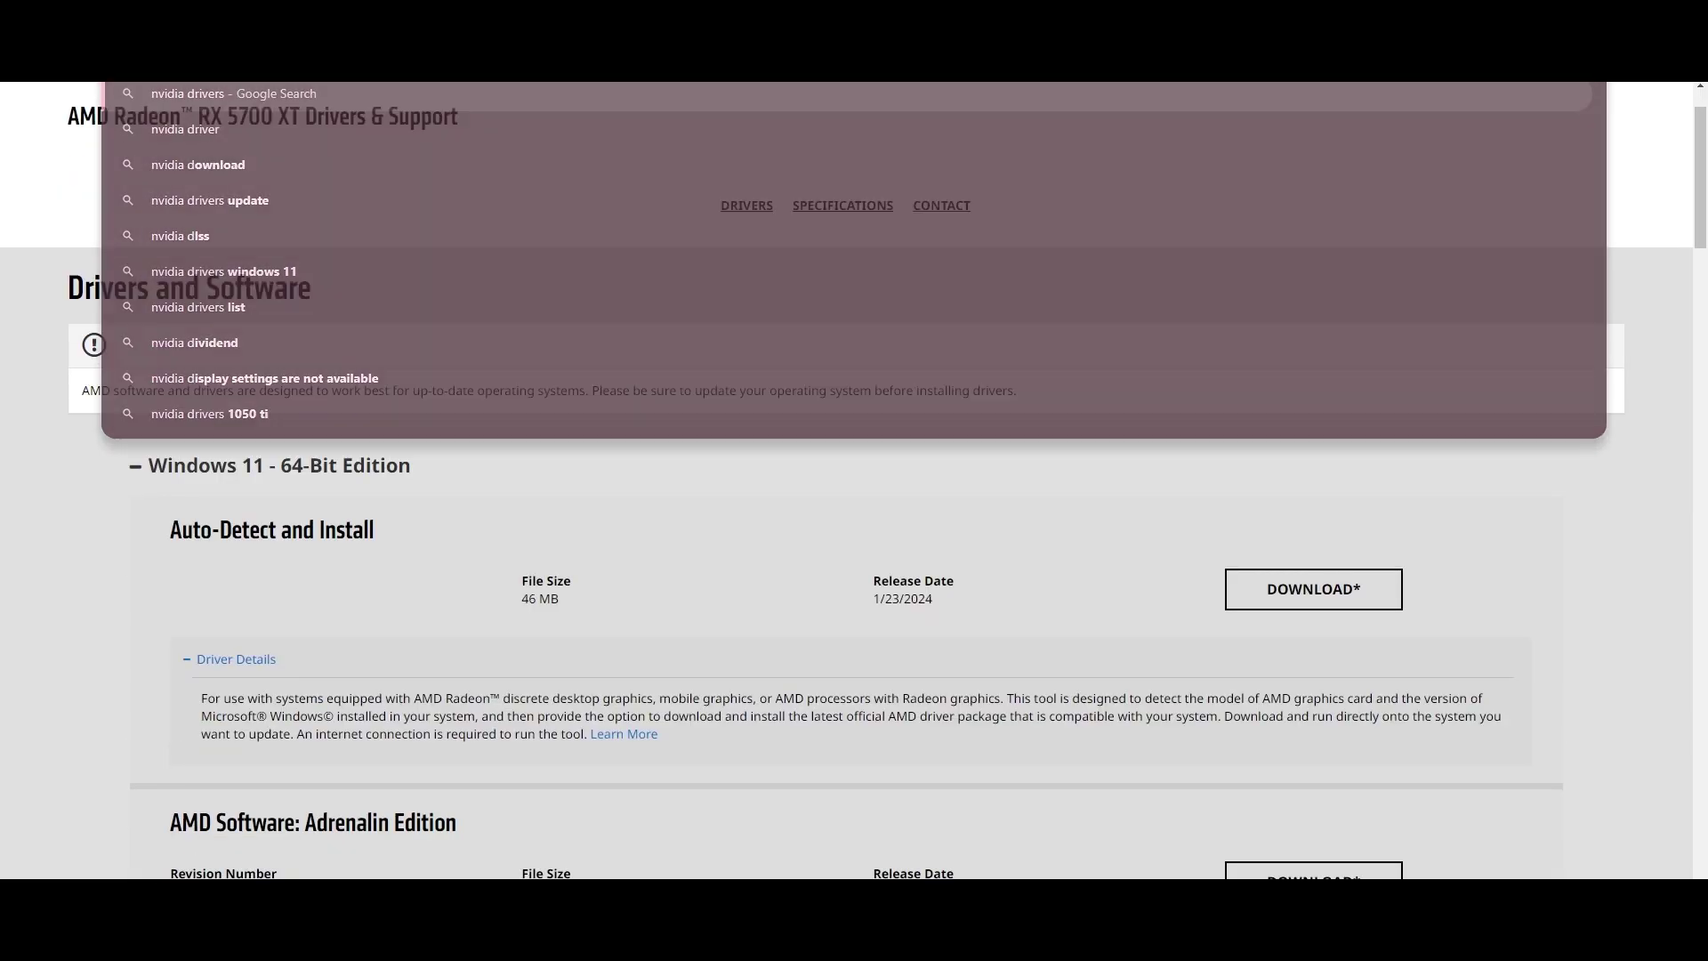
key("Return")
left_click(335, 295)
Step: Choose GeForce RTX 40 Series and NVIDIA GeForce RTX 4090 D, then search for the driver
left_click(889, 281)
left_click(831, 312)
left_click(903, 307)
left_click(911, 396)
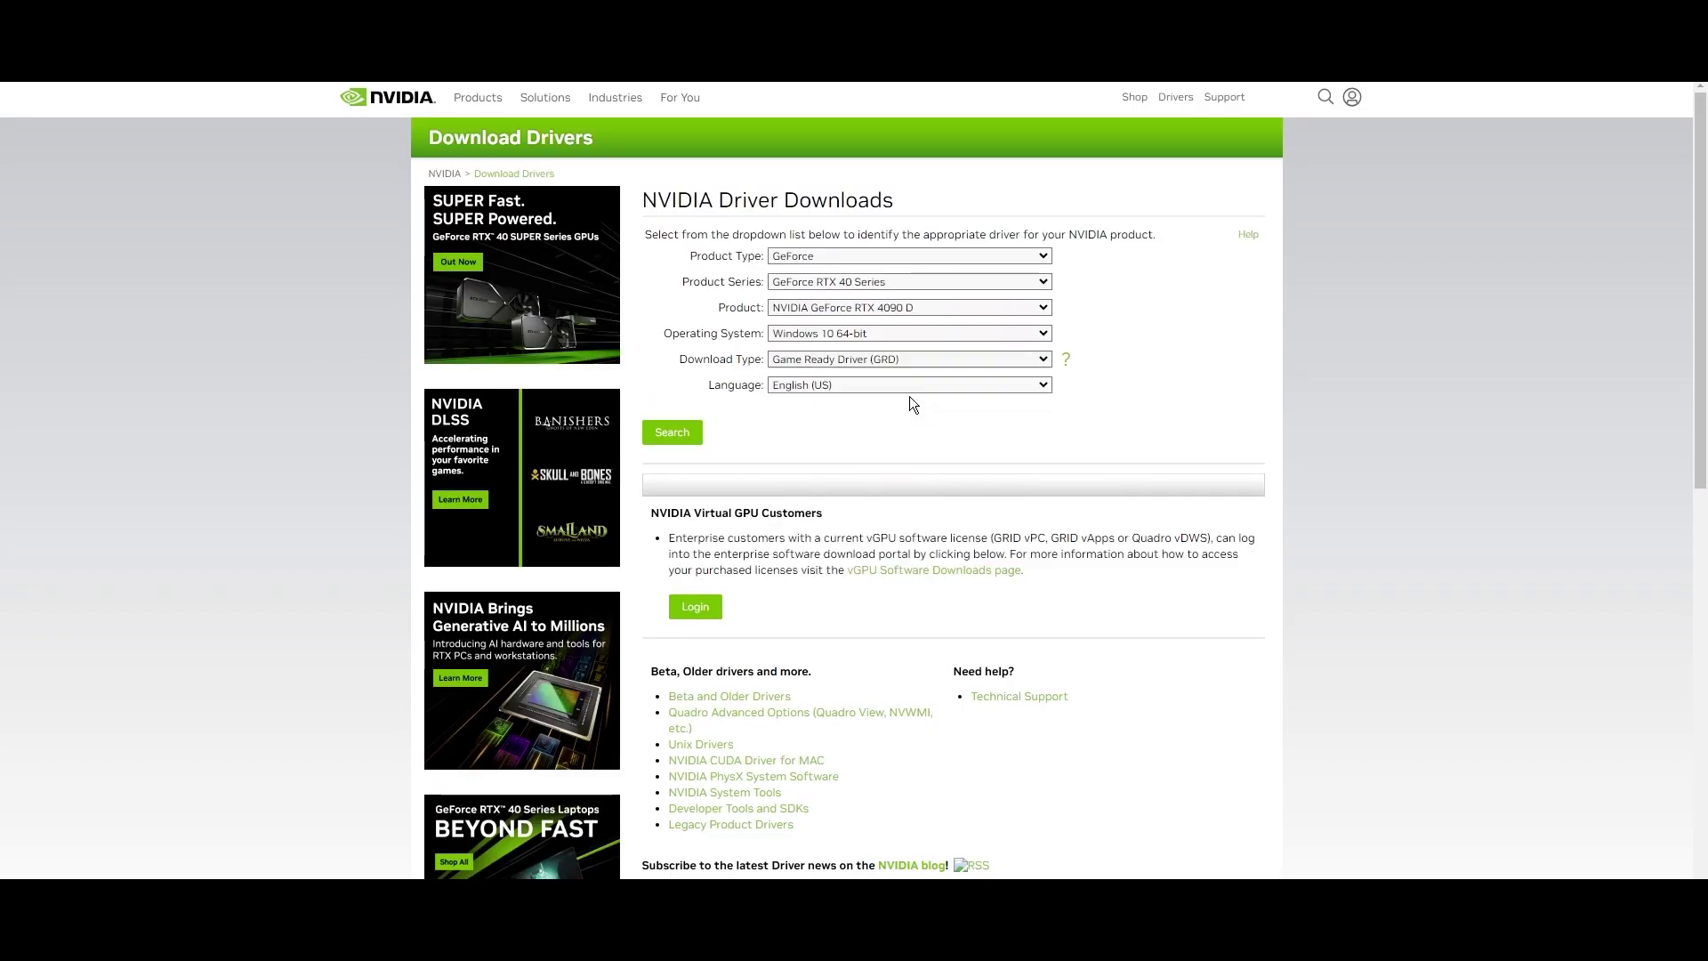
left_click(671, 431)
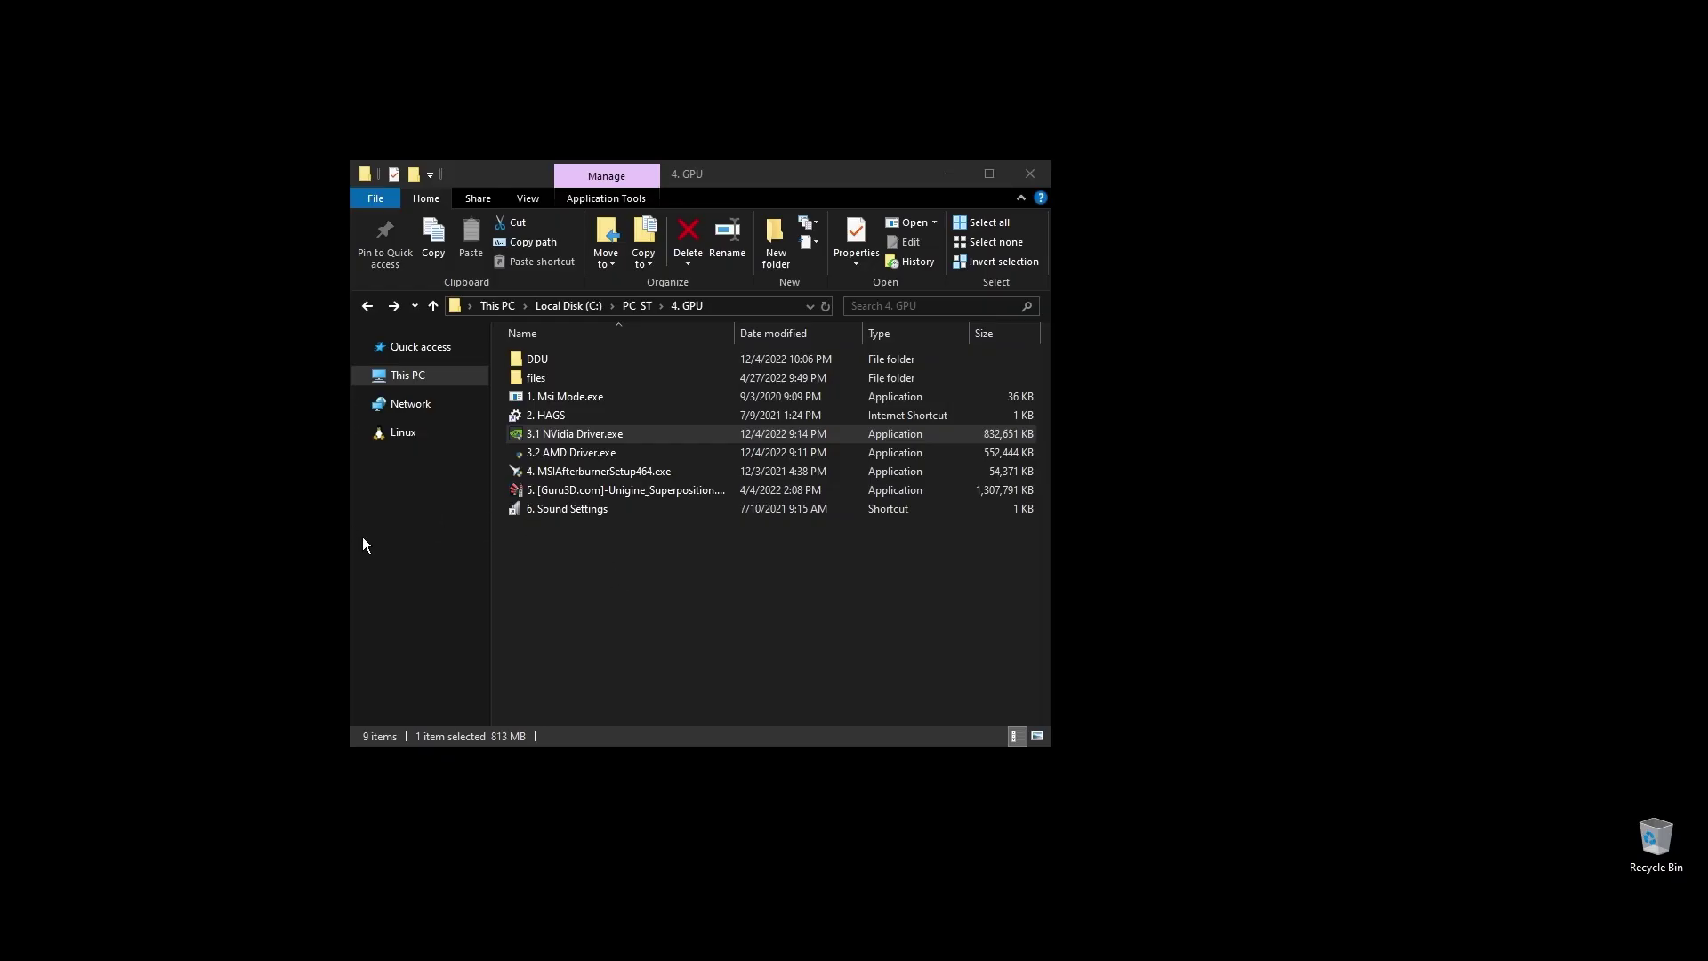
double_click(562, 414)
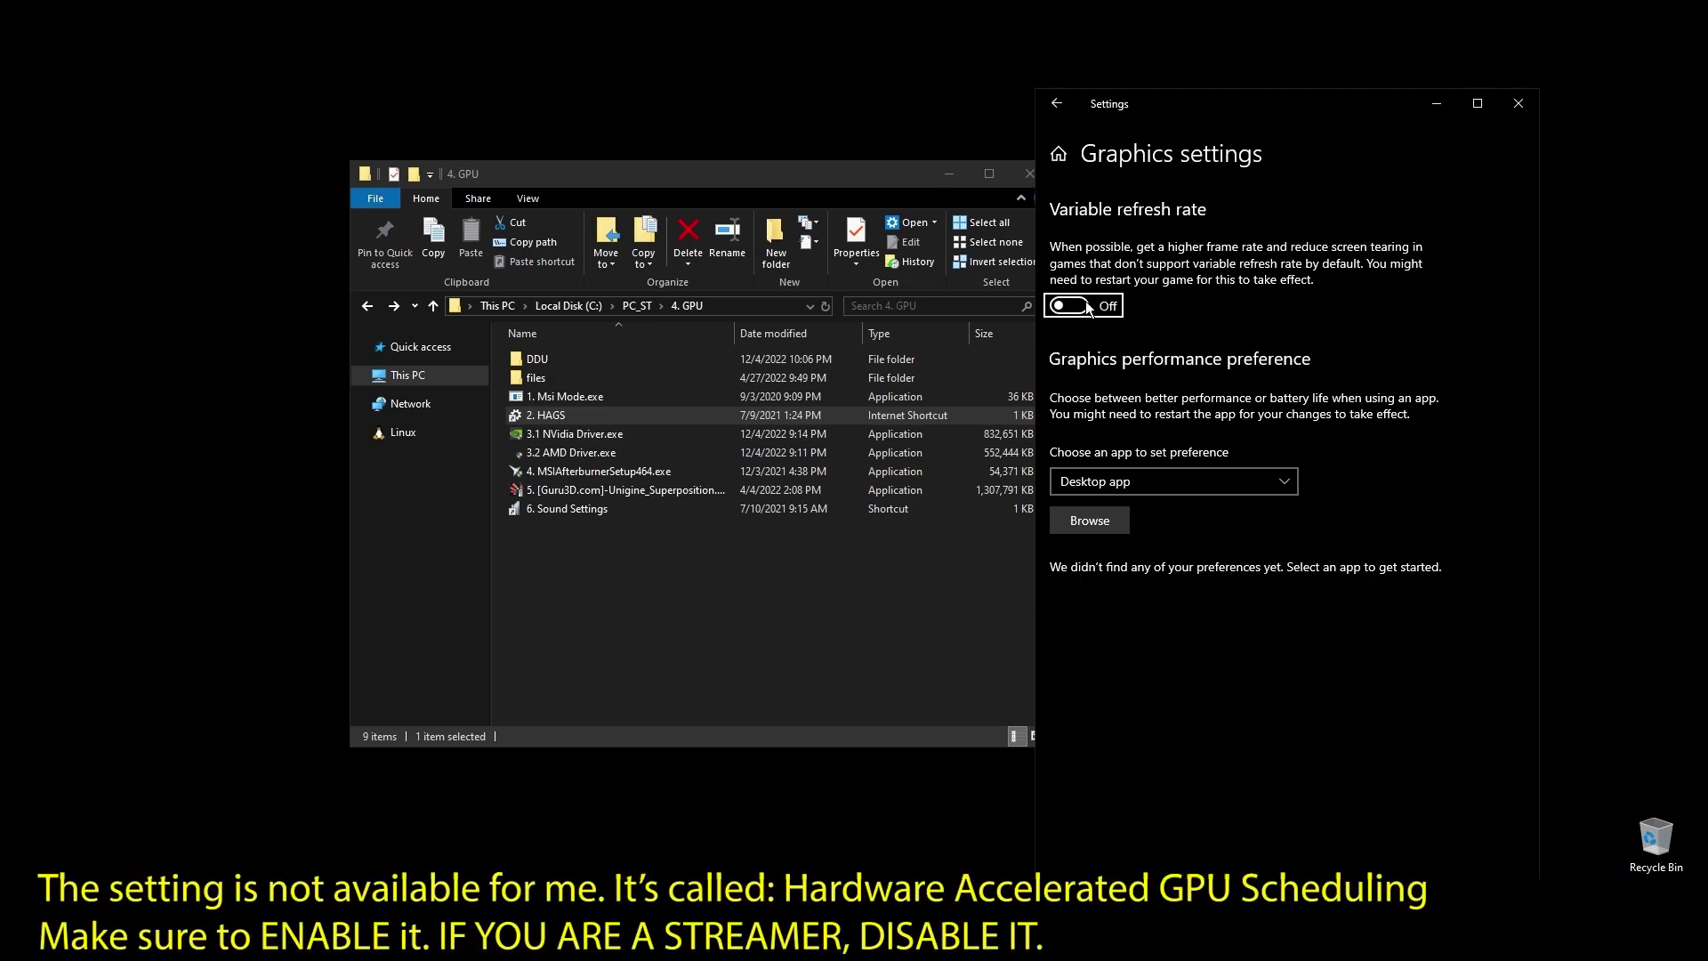
left_click(1503, 109)
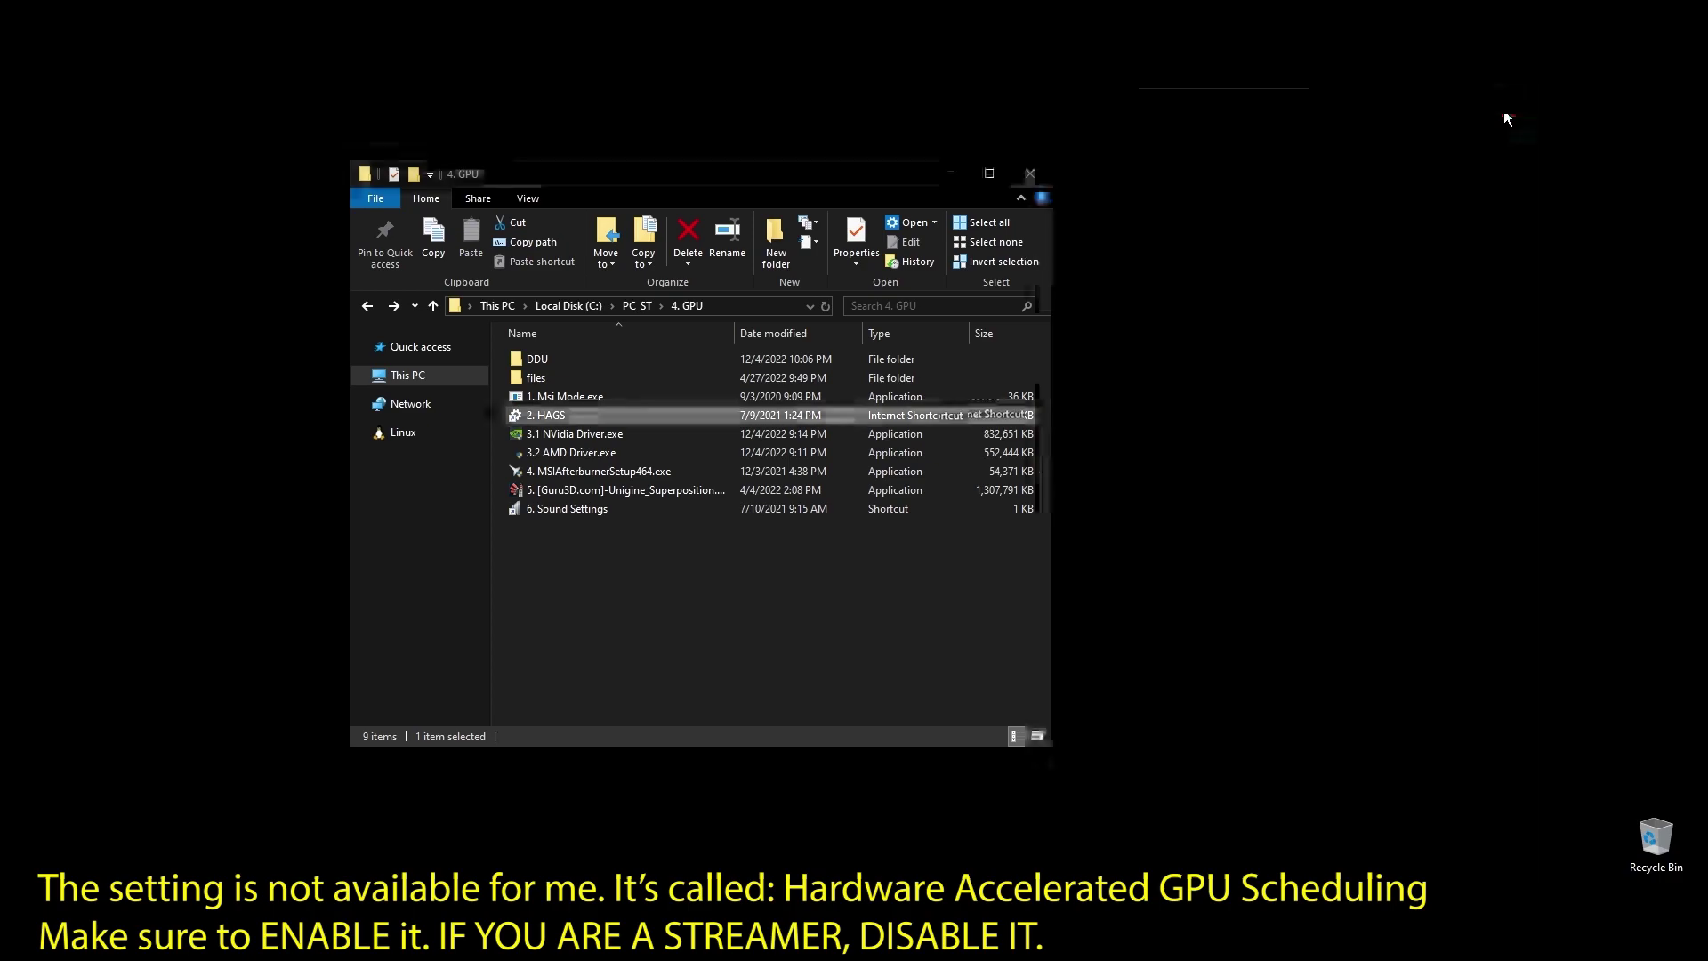
double_click(554, 505)
Step: Set the first playback device's default format to 24 bit, 48000 Hz (Studio Quality)
double_click(361, 306)
left_click(289, 296)
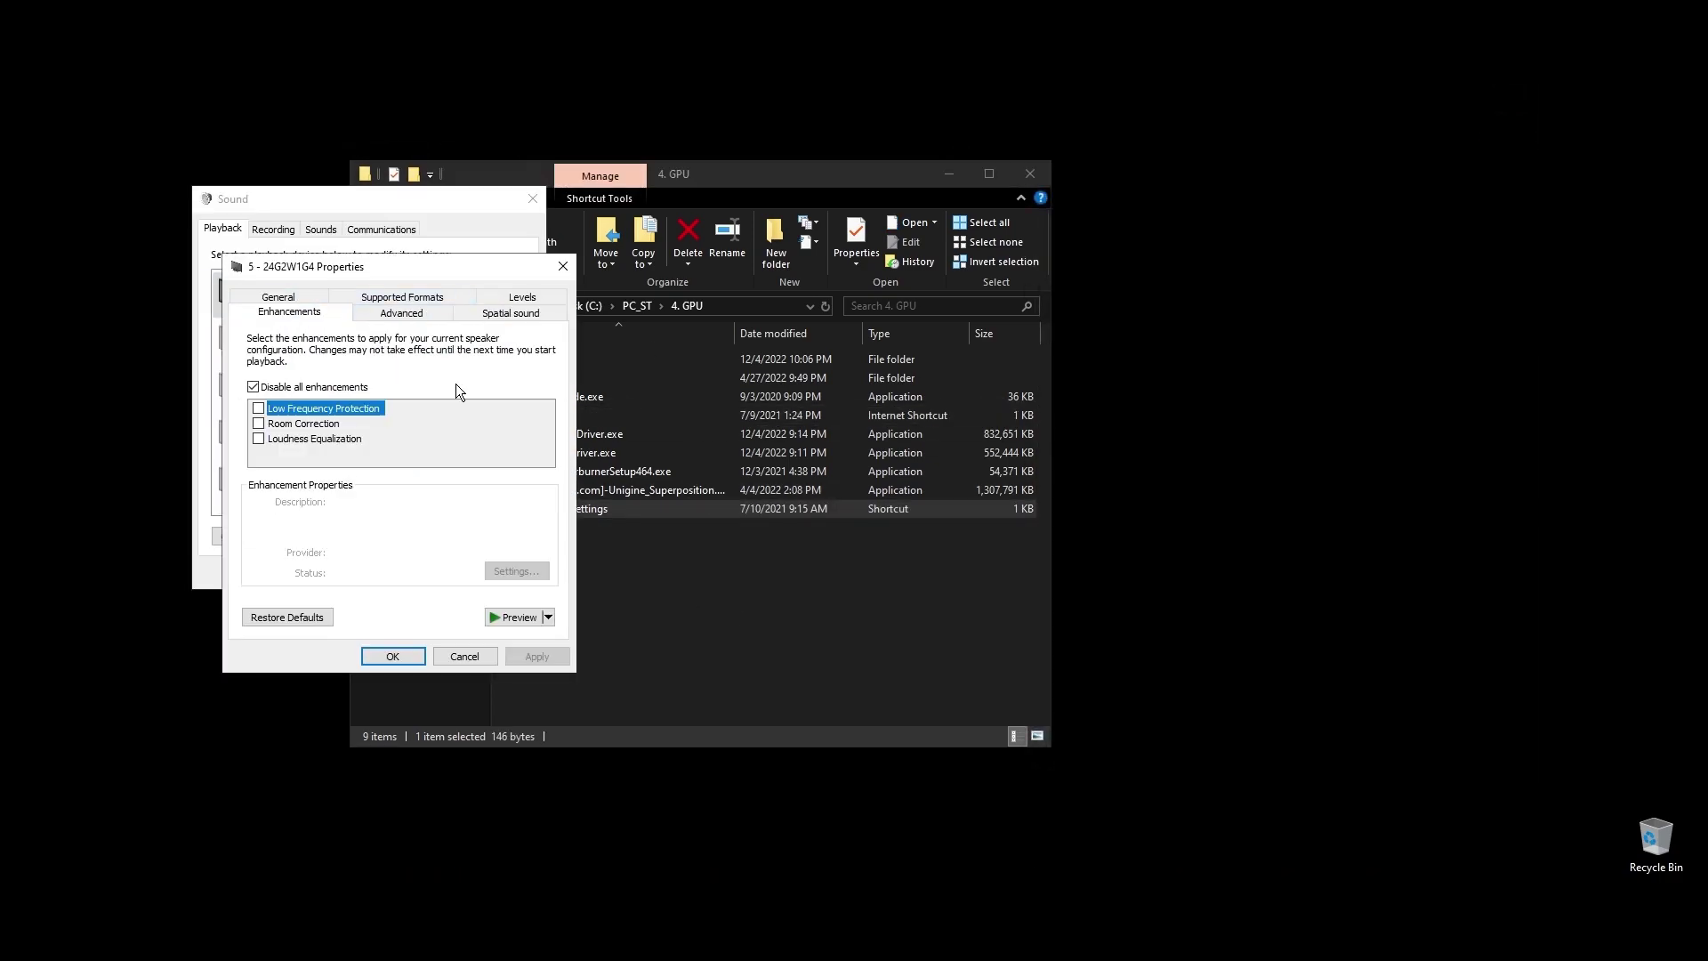
left_click(401, 312)
left_click(374, 395)
left_click(361, 458)
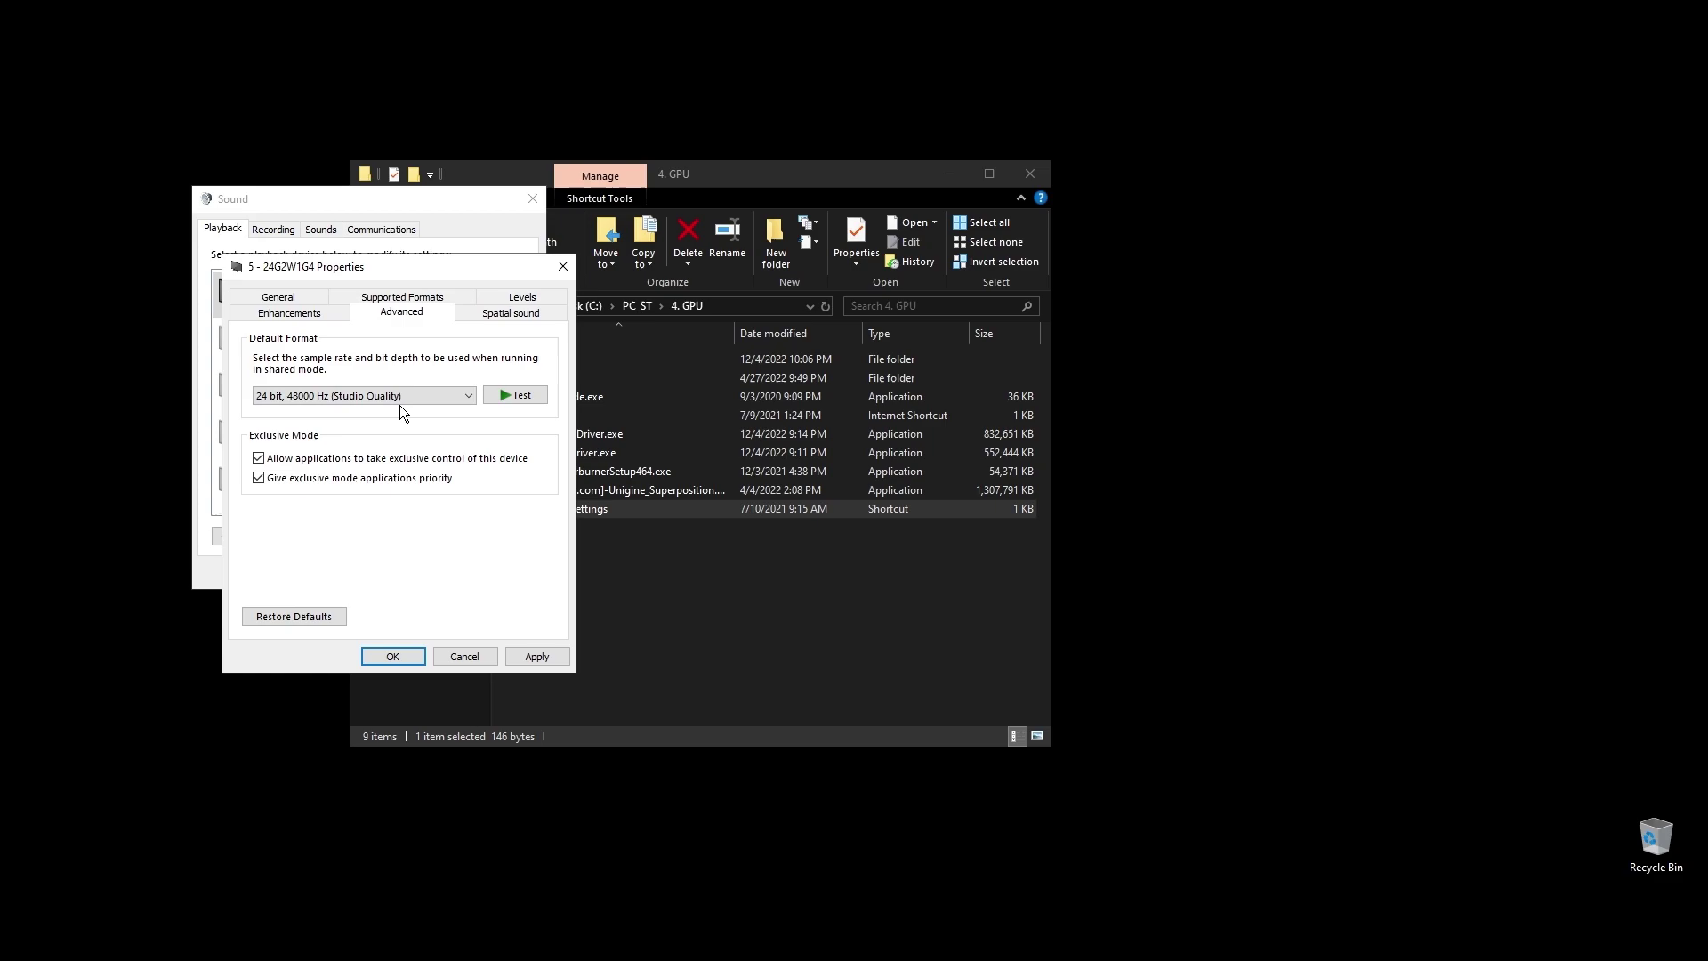
left_click(418, 656)
Step: Set the Speakers device's default format to 24 bit, 48000 Hz and apply it
scroll(498, 373, "up", 2)
right_click(431, 342)
left_click(500, 521)
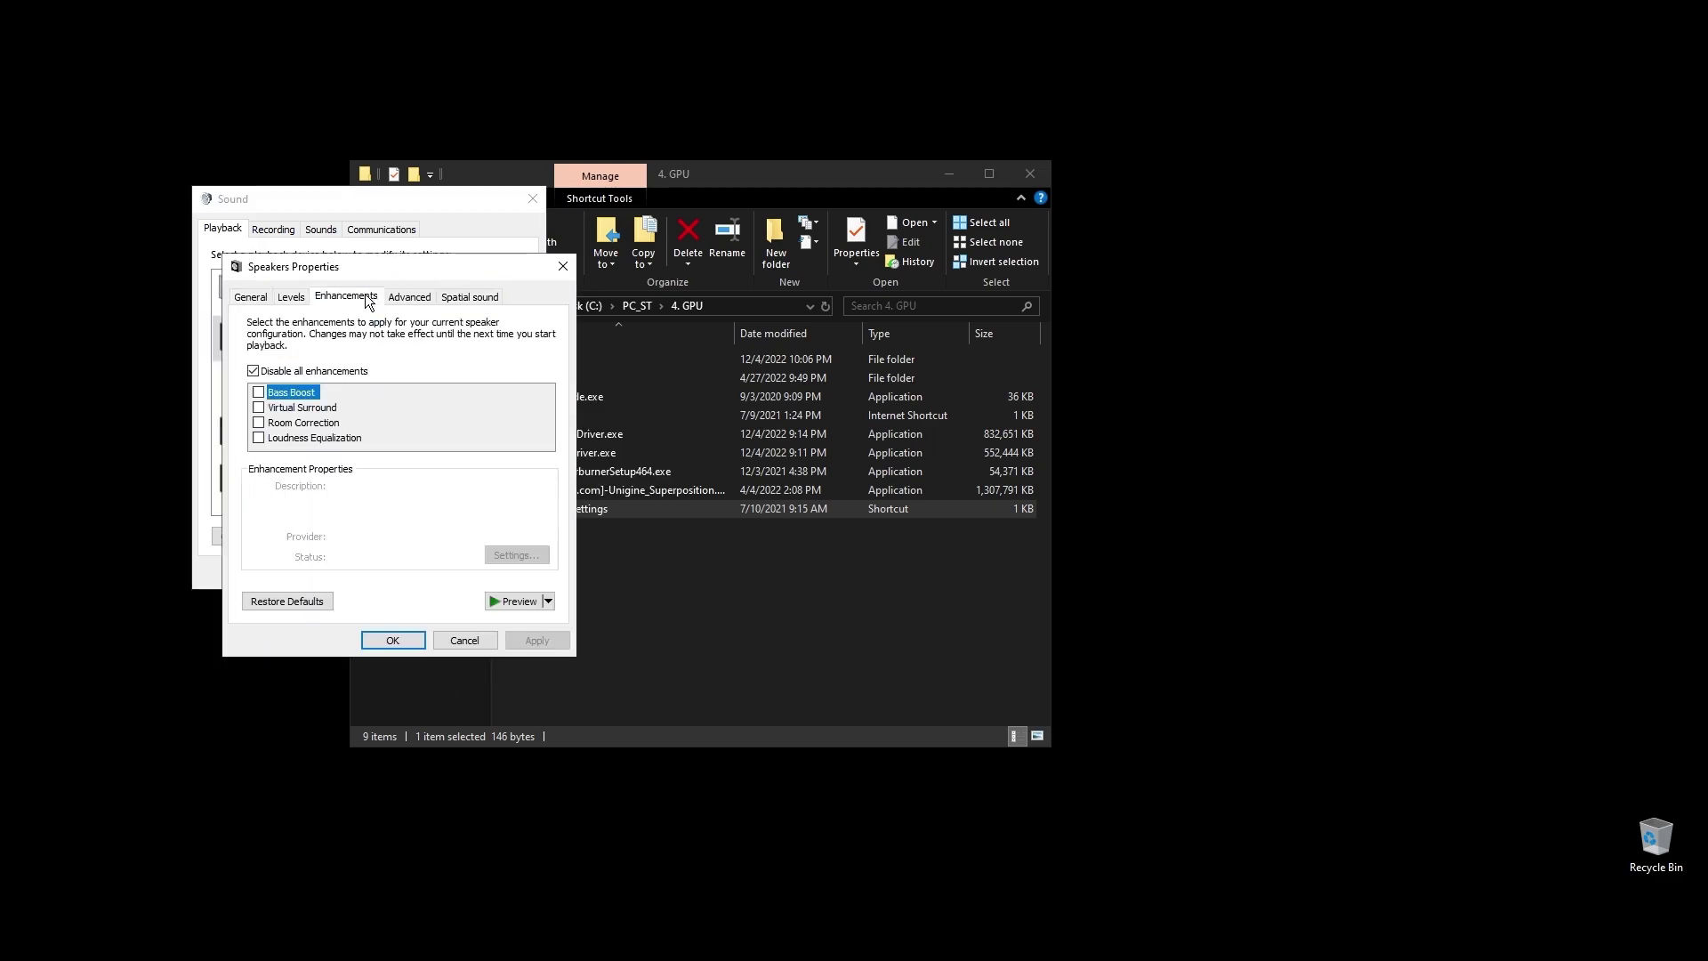
left_click(407, 297)
left_click(364, 379)
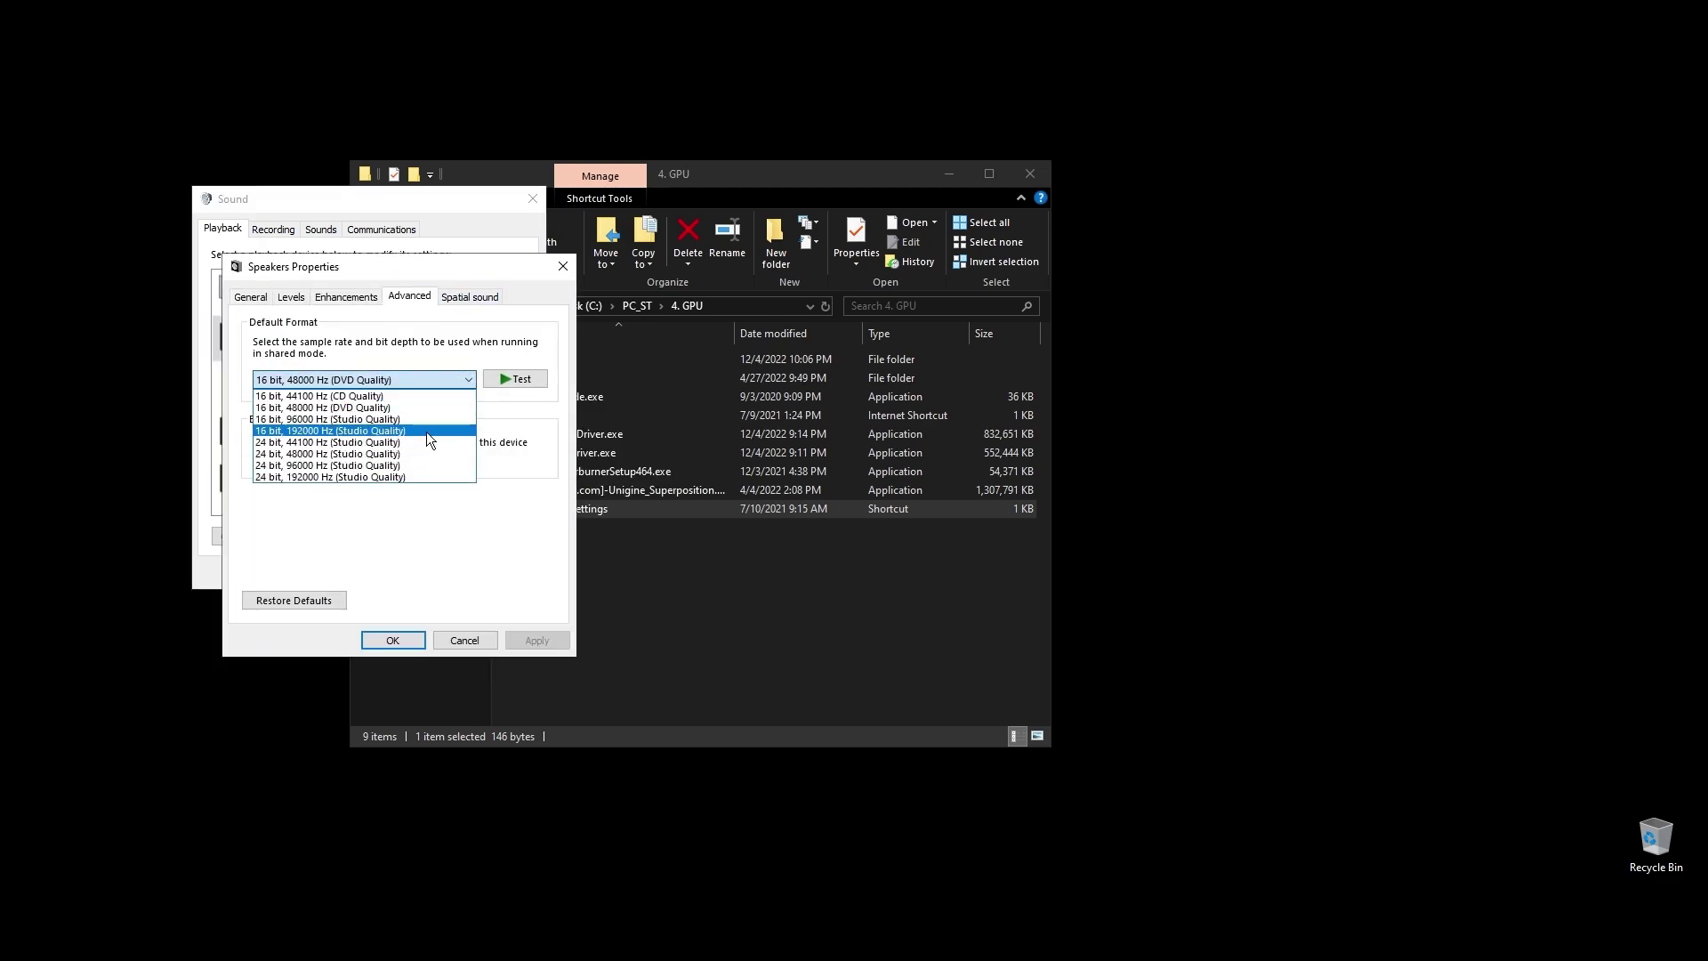
left_click(409, 450)
left_click(507, 644)
key("Return")
Step: Review another playback device's format settings and close its properties unchanged
right_click(365, 429)
left_click(393, 571)
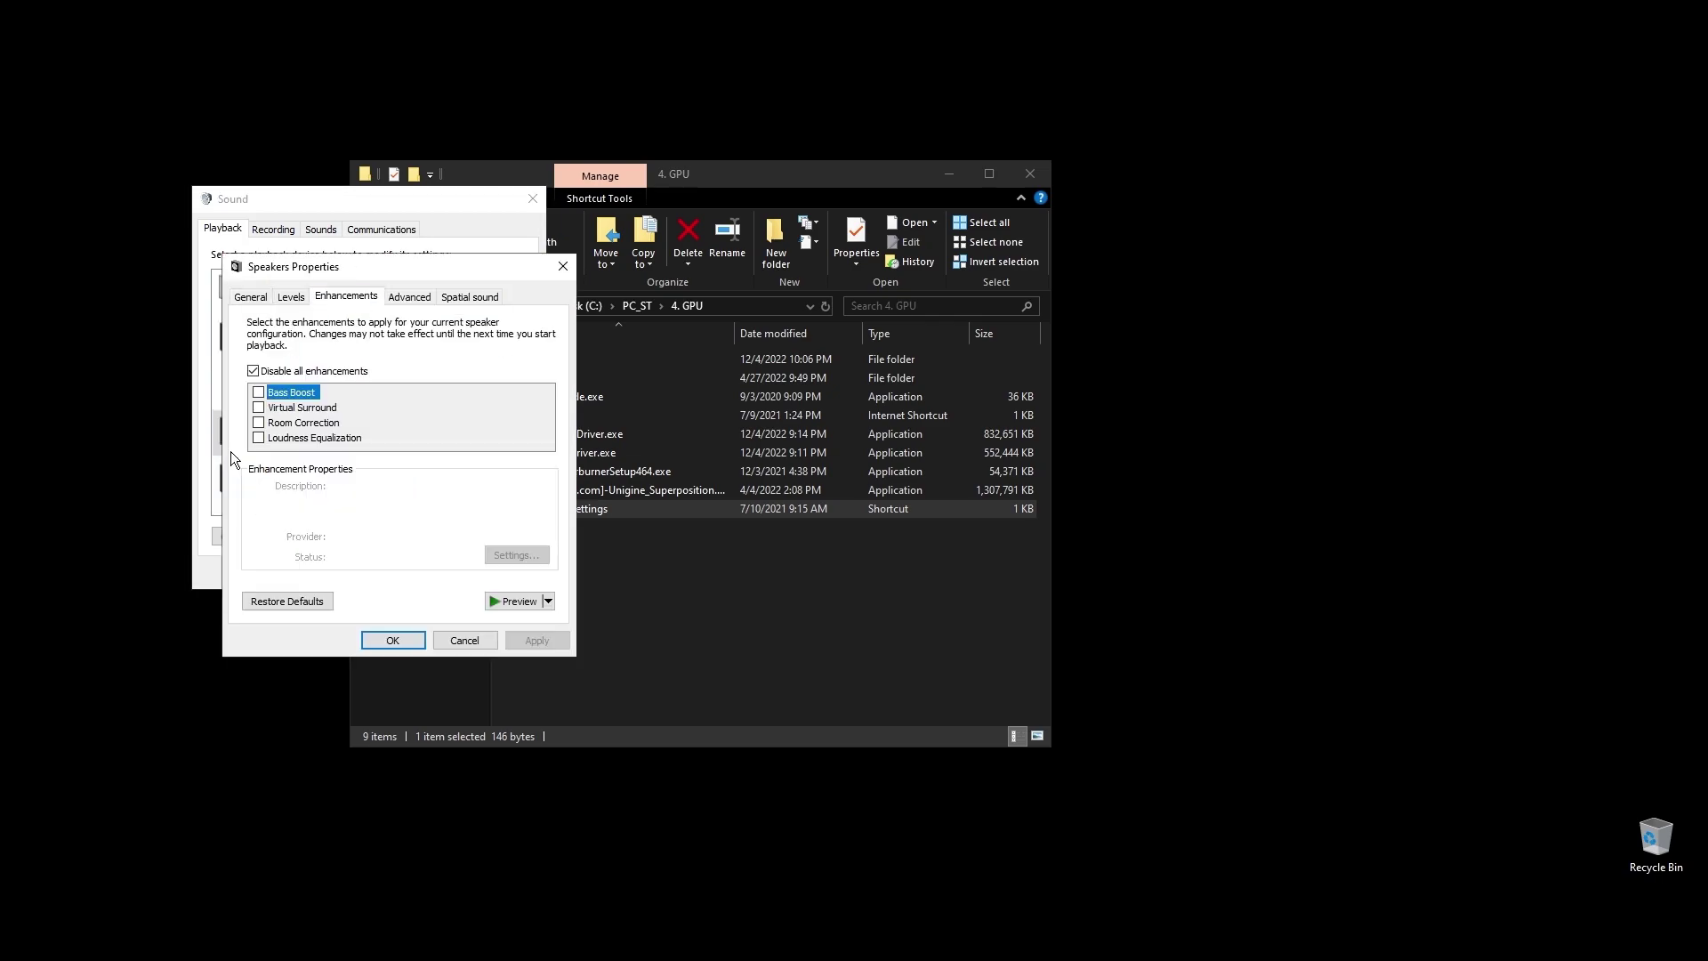
left_click(409, 297)
left_click(392, 639)
scroll(520, 422, "down", 1)
Step: Pick and apply a new default format for the THX Spatial speakers, then close the Sound window
right_click(313, 437)
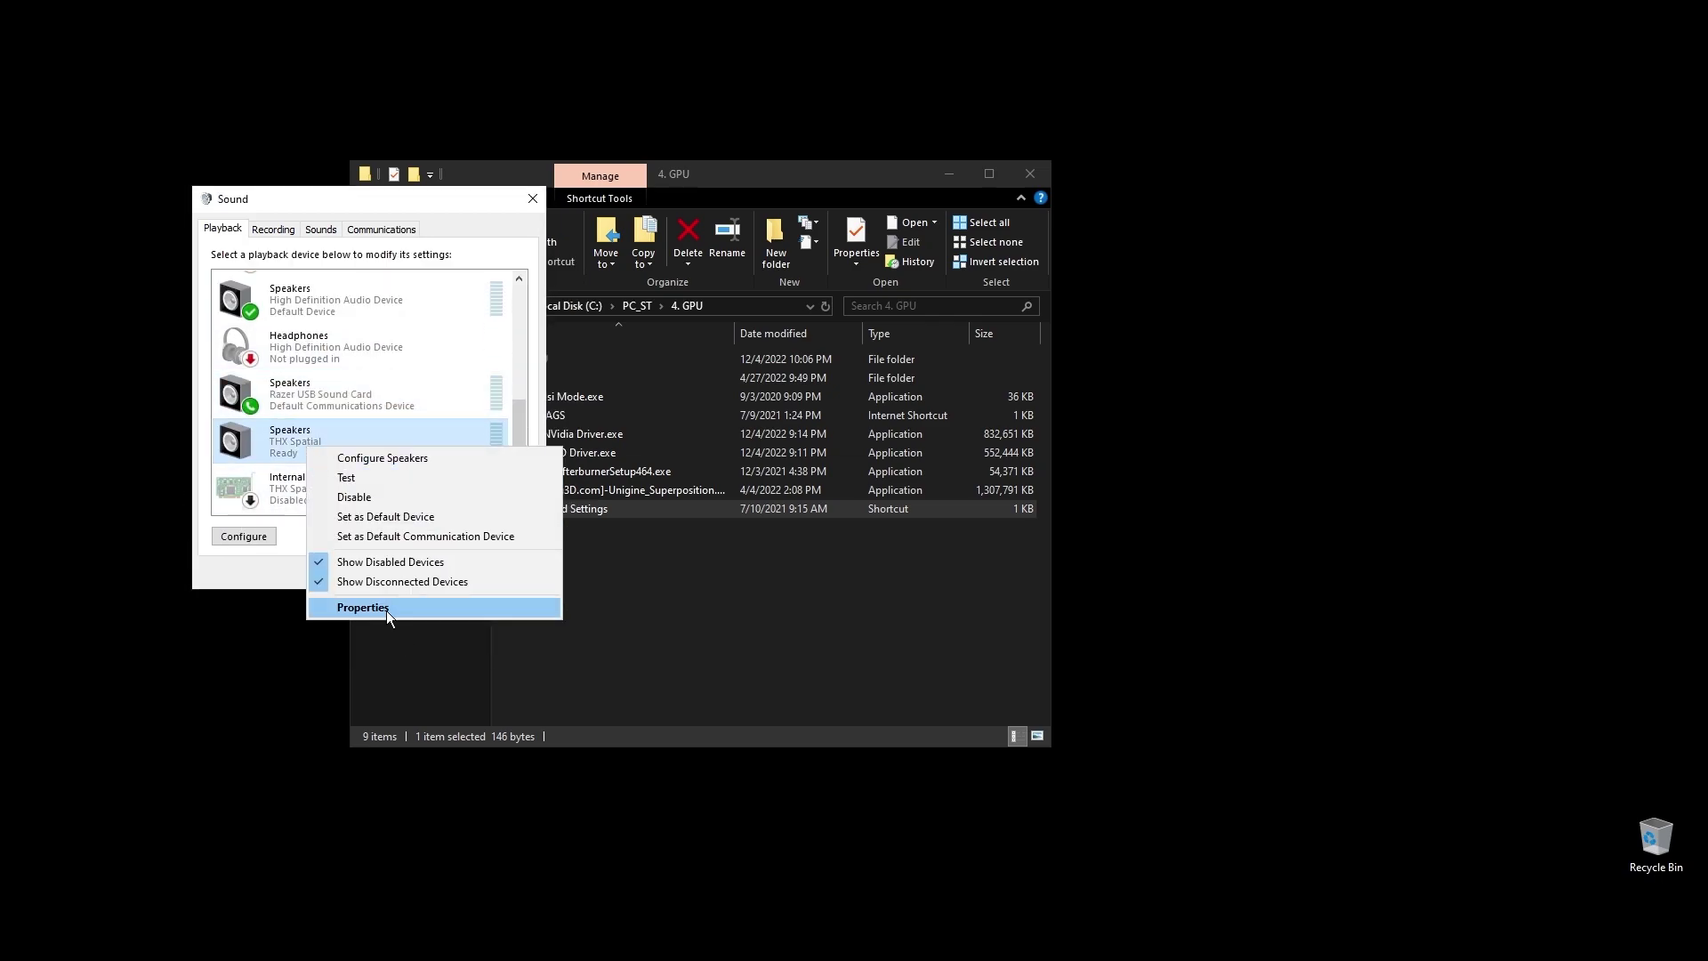
left_click(362, 603)
left_click(337, 296)
left_click(395, 381)
left_click(338, 402)
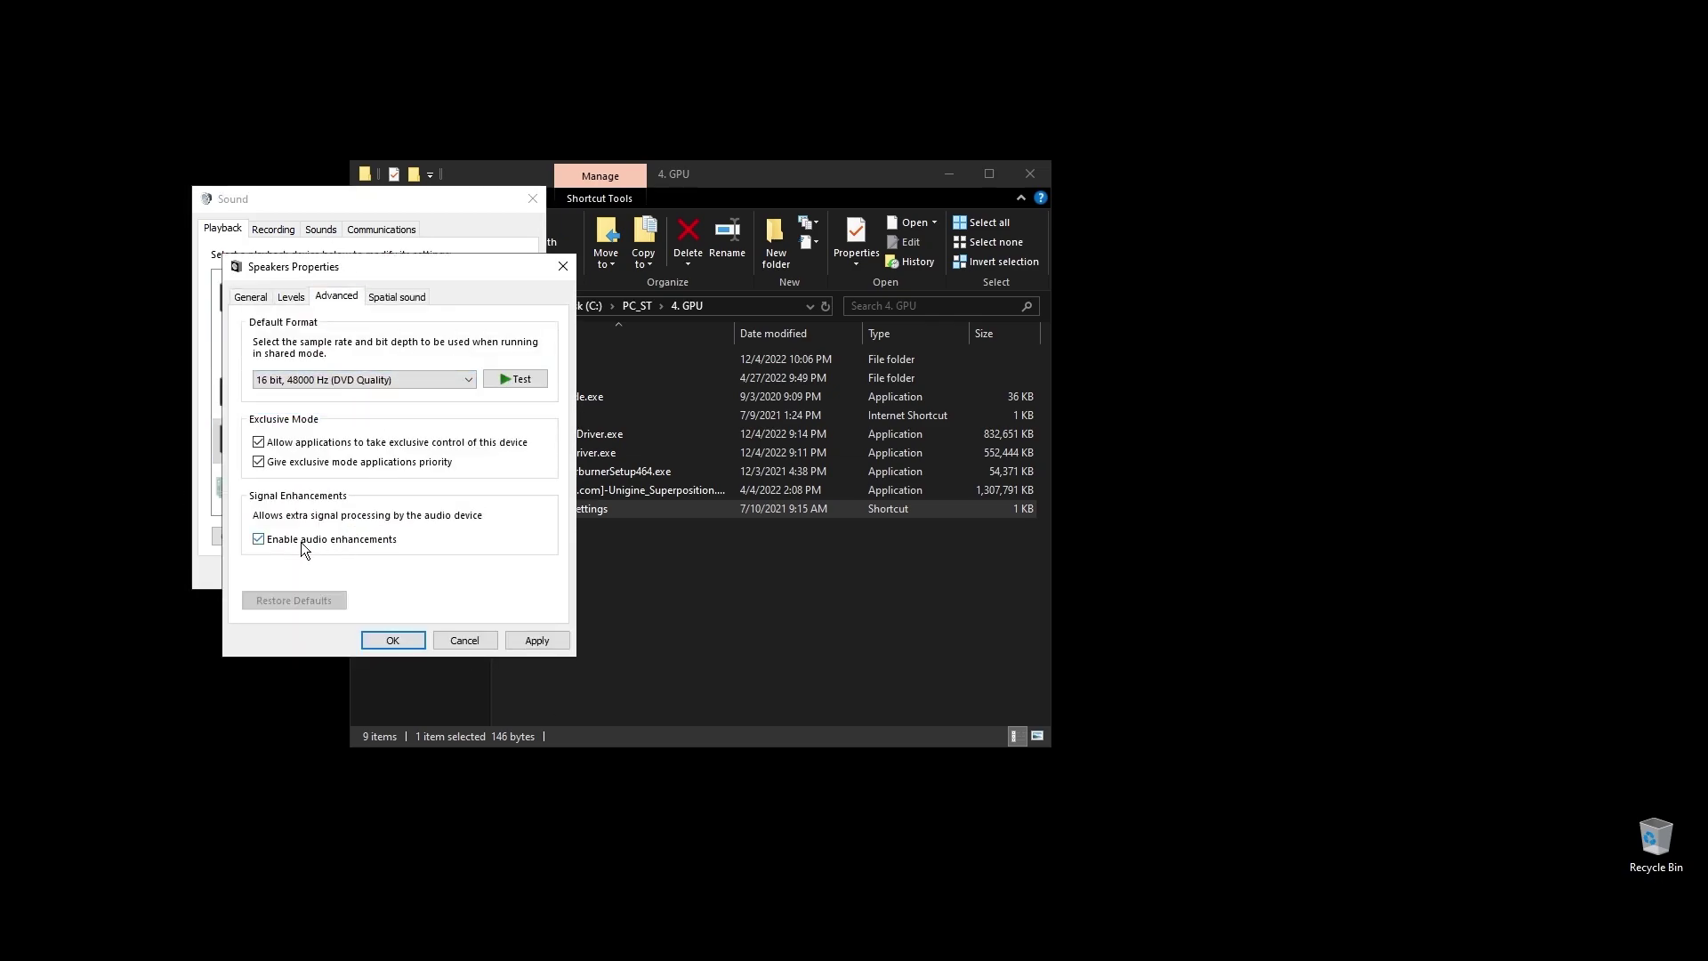
left_click(524, 641)
key("Return")
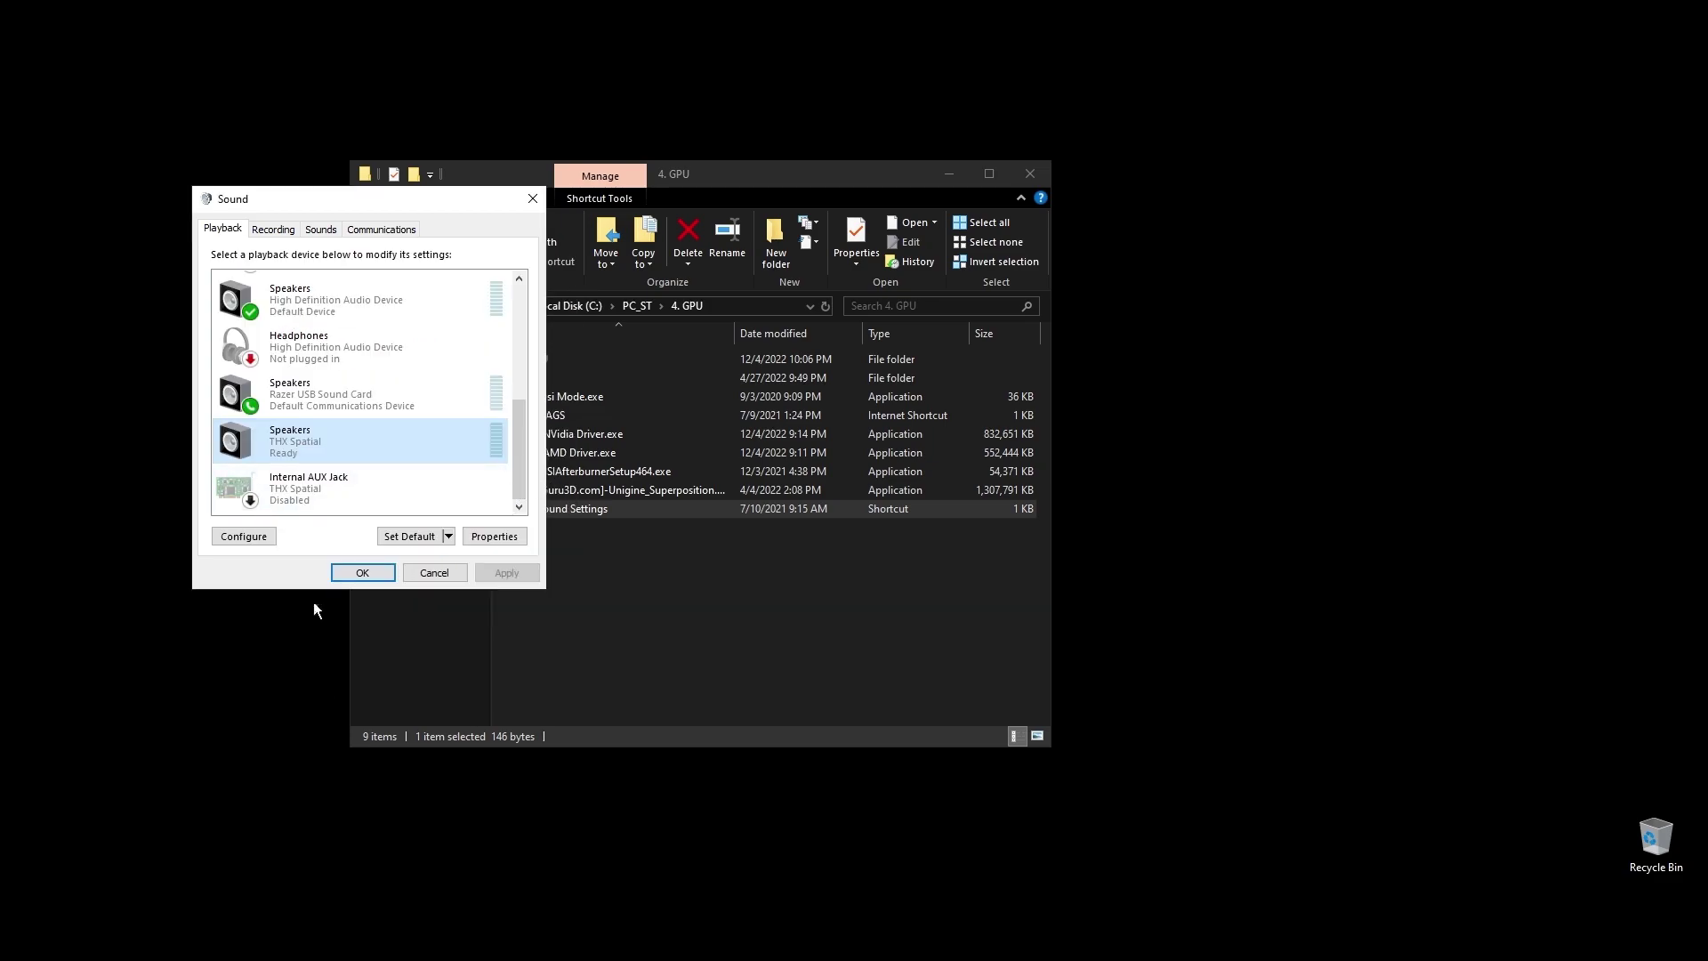
left_click(338, 578)
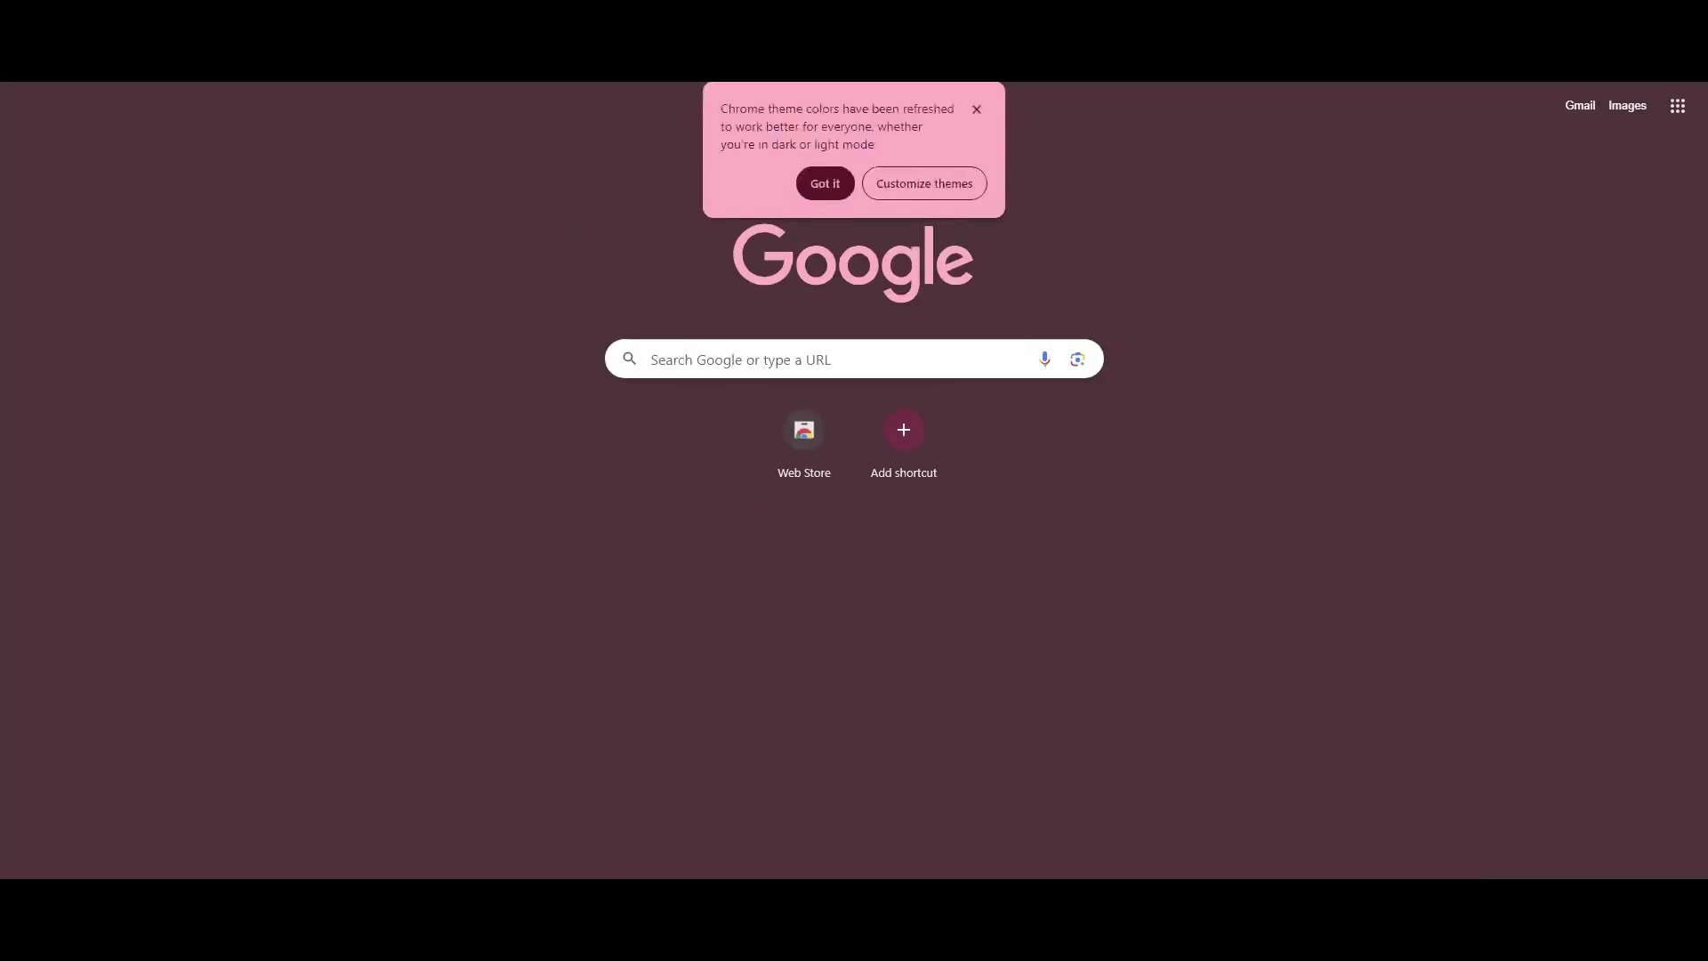
Step: Open System Information and select the BaseBoard Product row showing B450 TOMAHAWK MAX (MS-7C02)
type("system information")
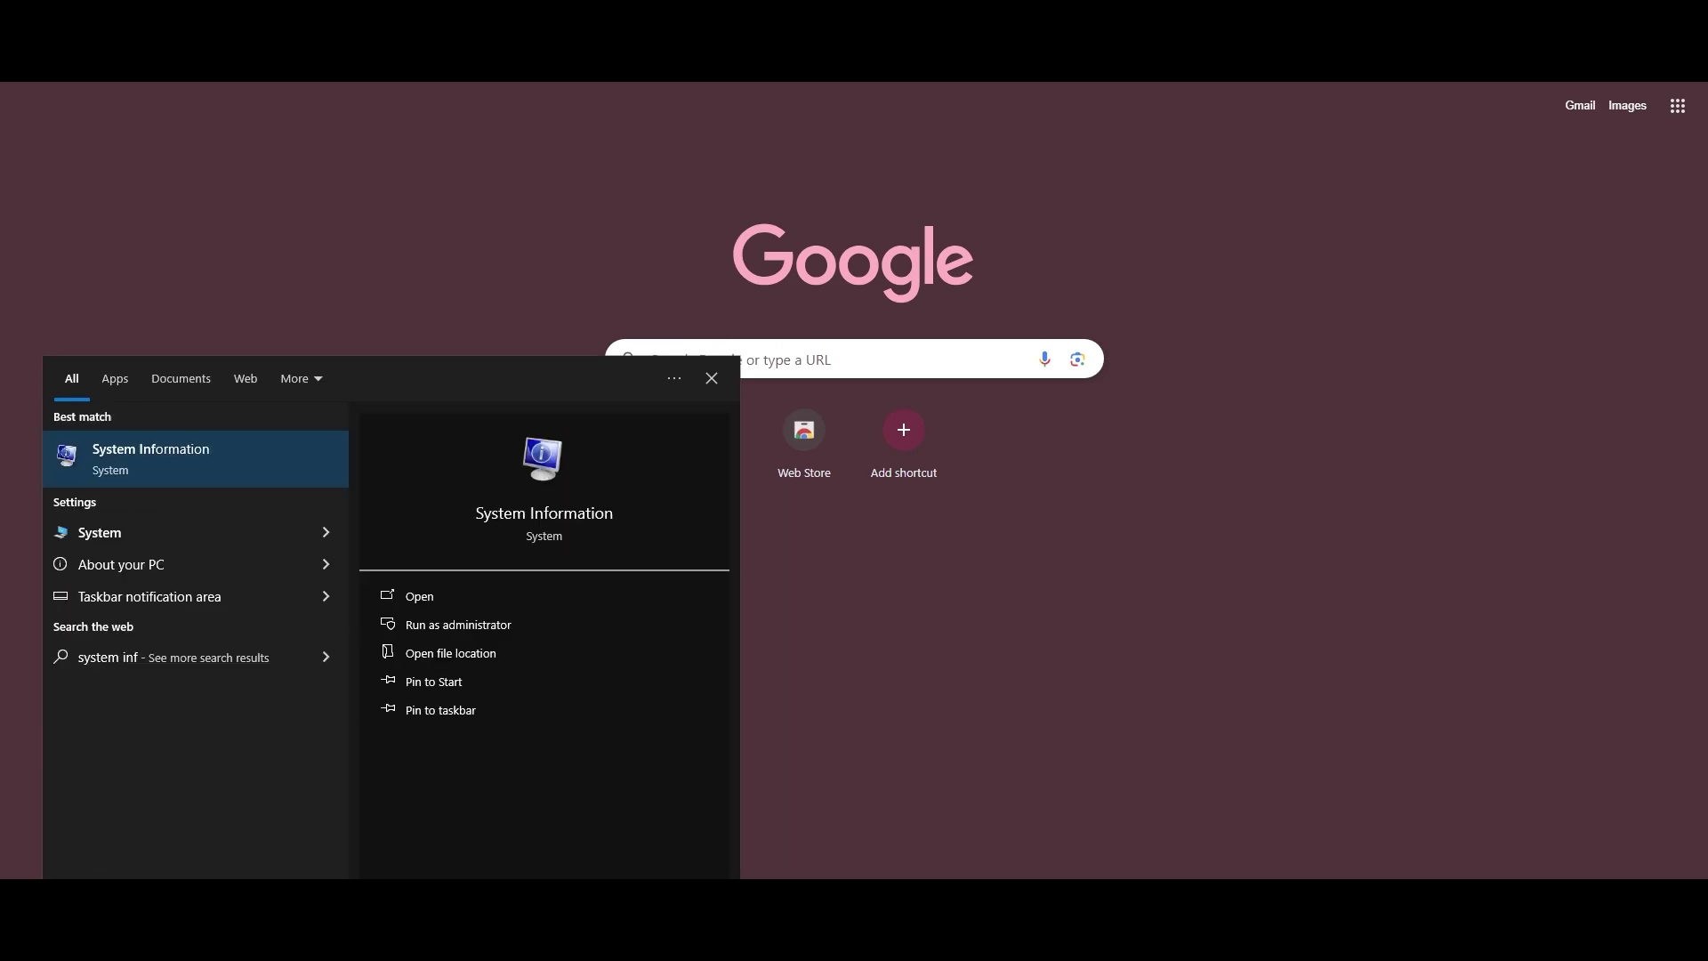
left_click(169, 481)
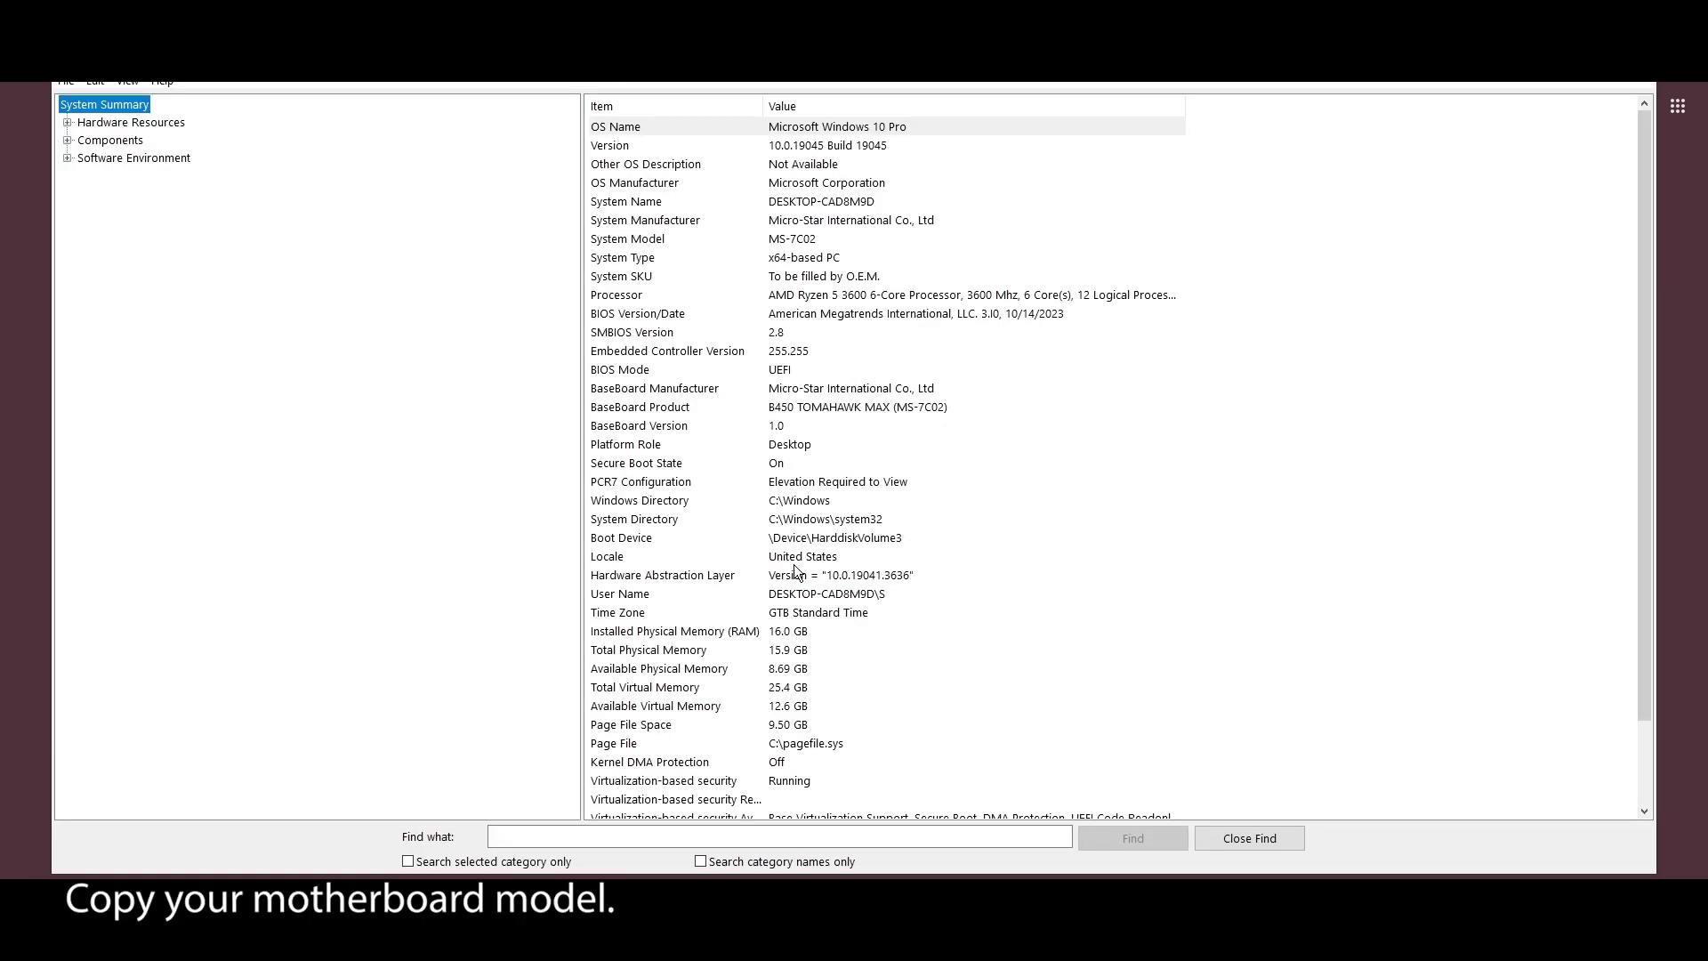
left_click(703, 410)
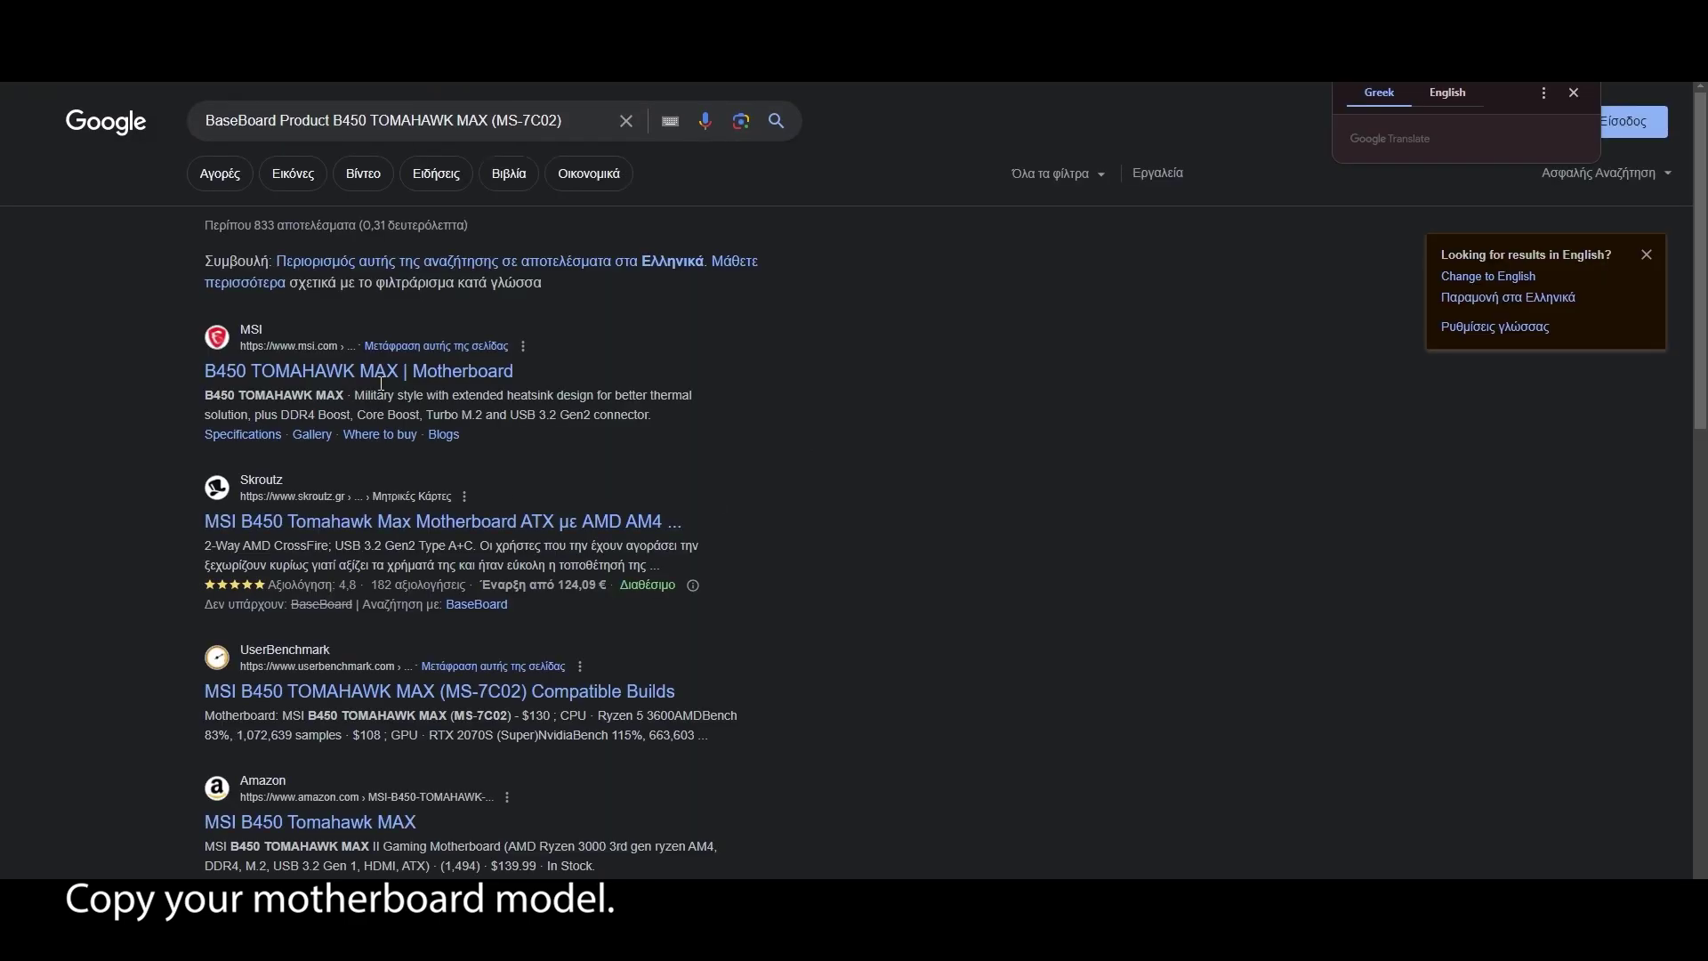
Step: Go to MSI's B450 TOMAHAWK MAX support page and download the AMI BIOS 7C02v3I
left_click(302, 372)
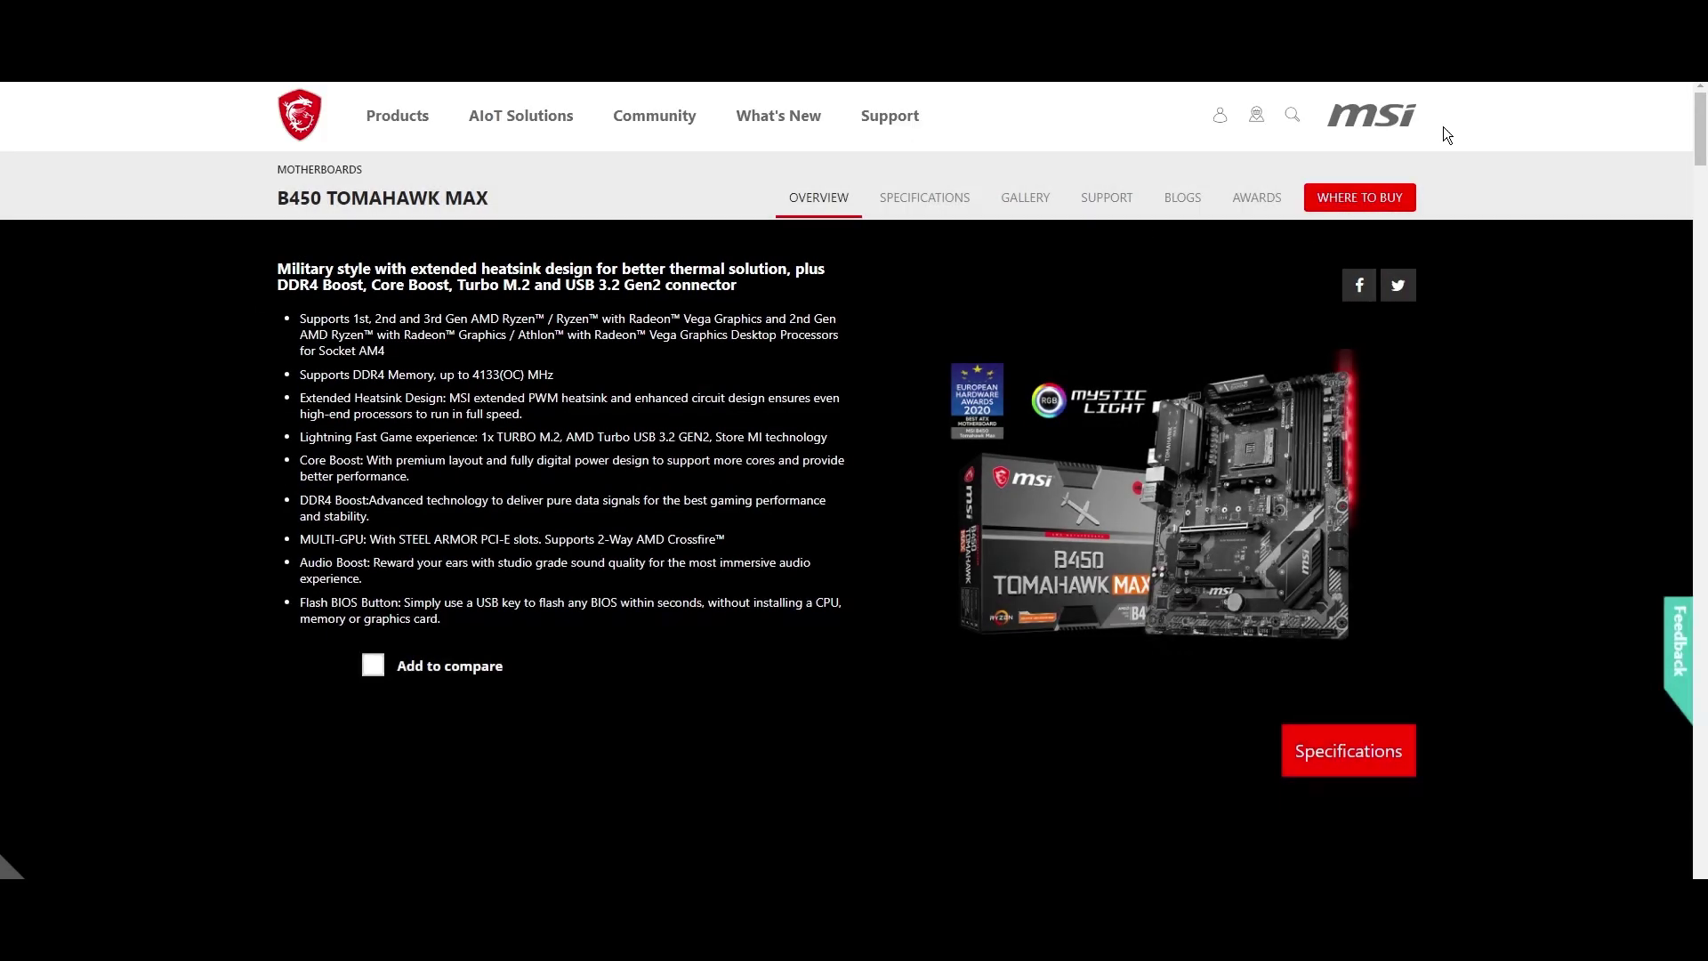
left_click(1106, 198)
scroll(373, 337, "down", 1)
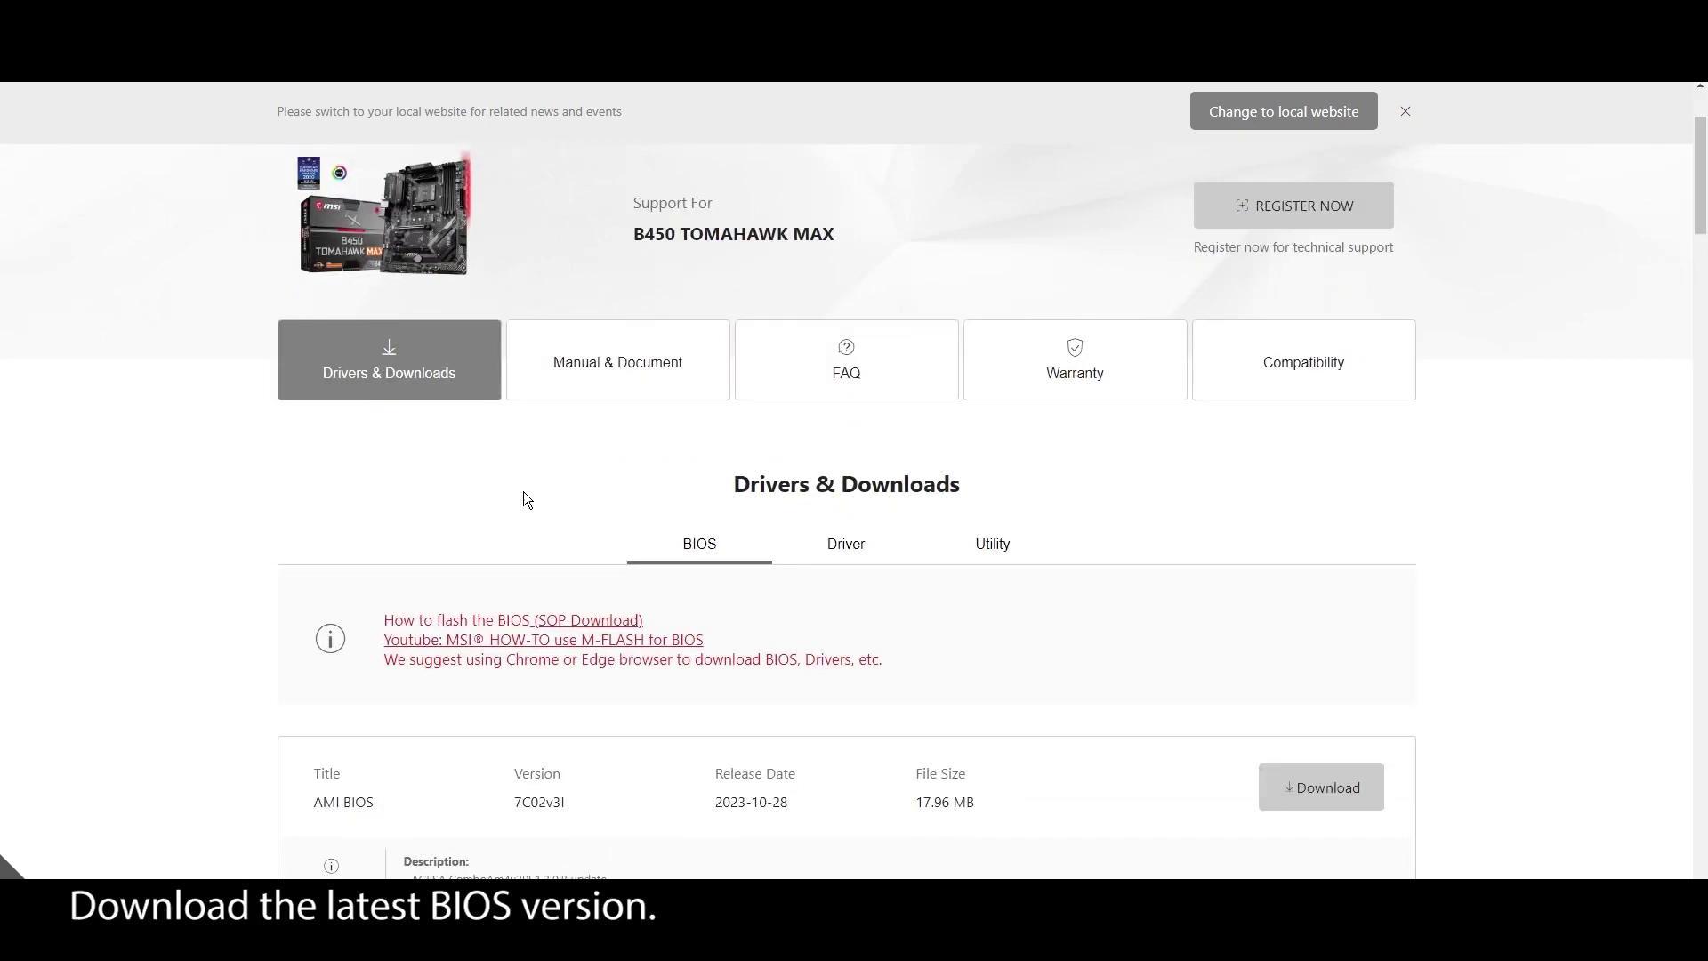
scroll(484, 525, "down", 3)
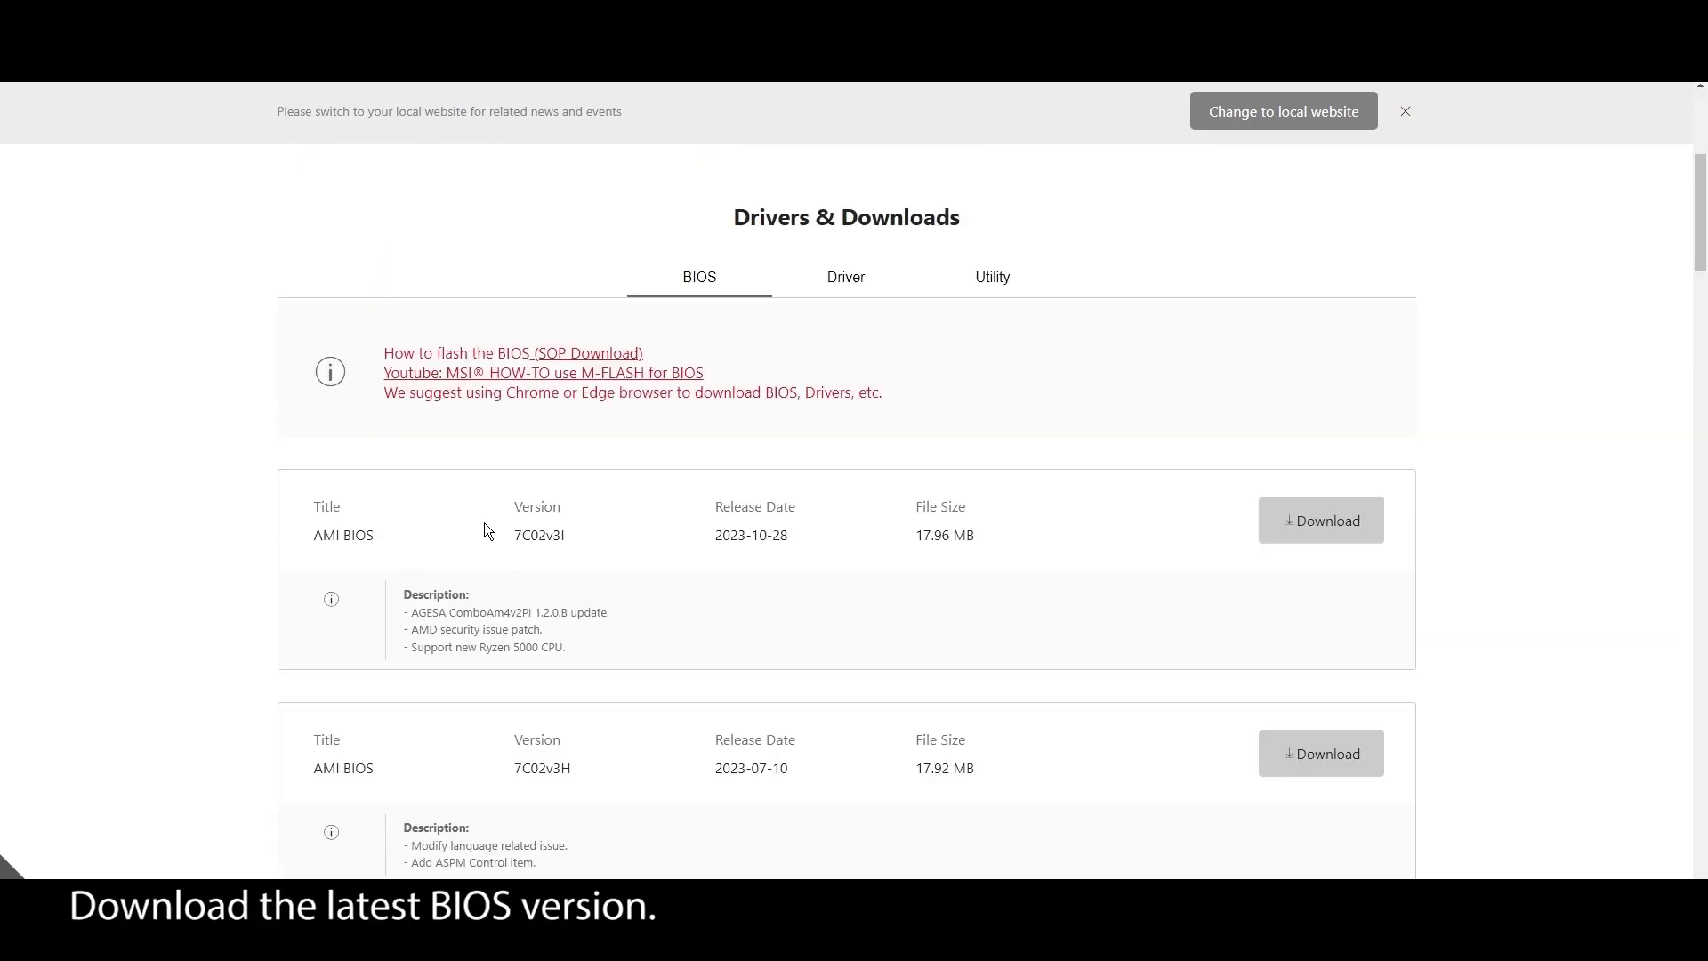
left_click(1297, 534)
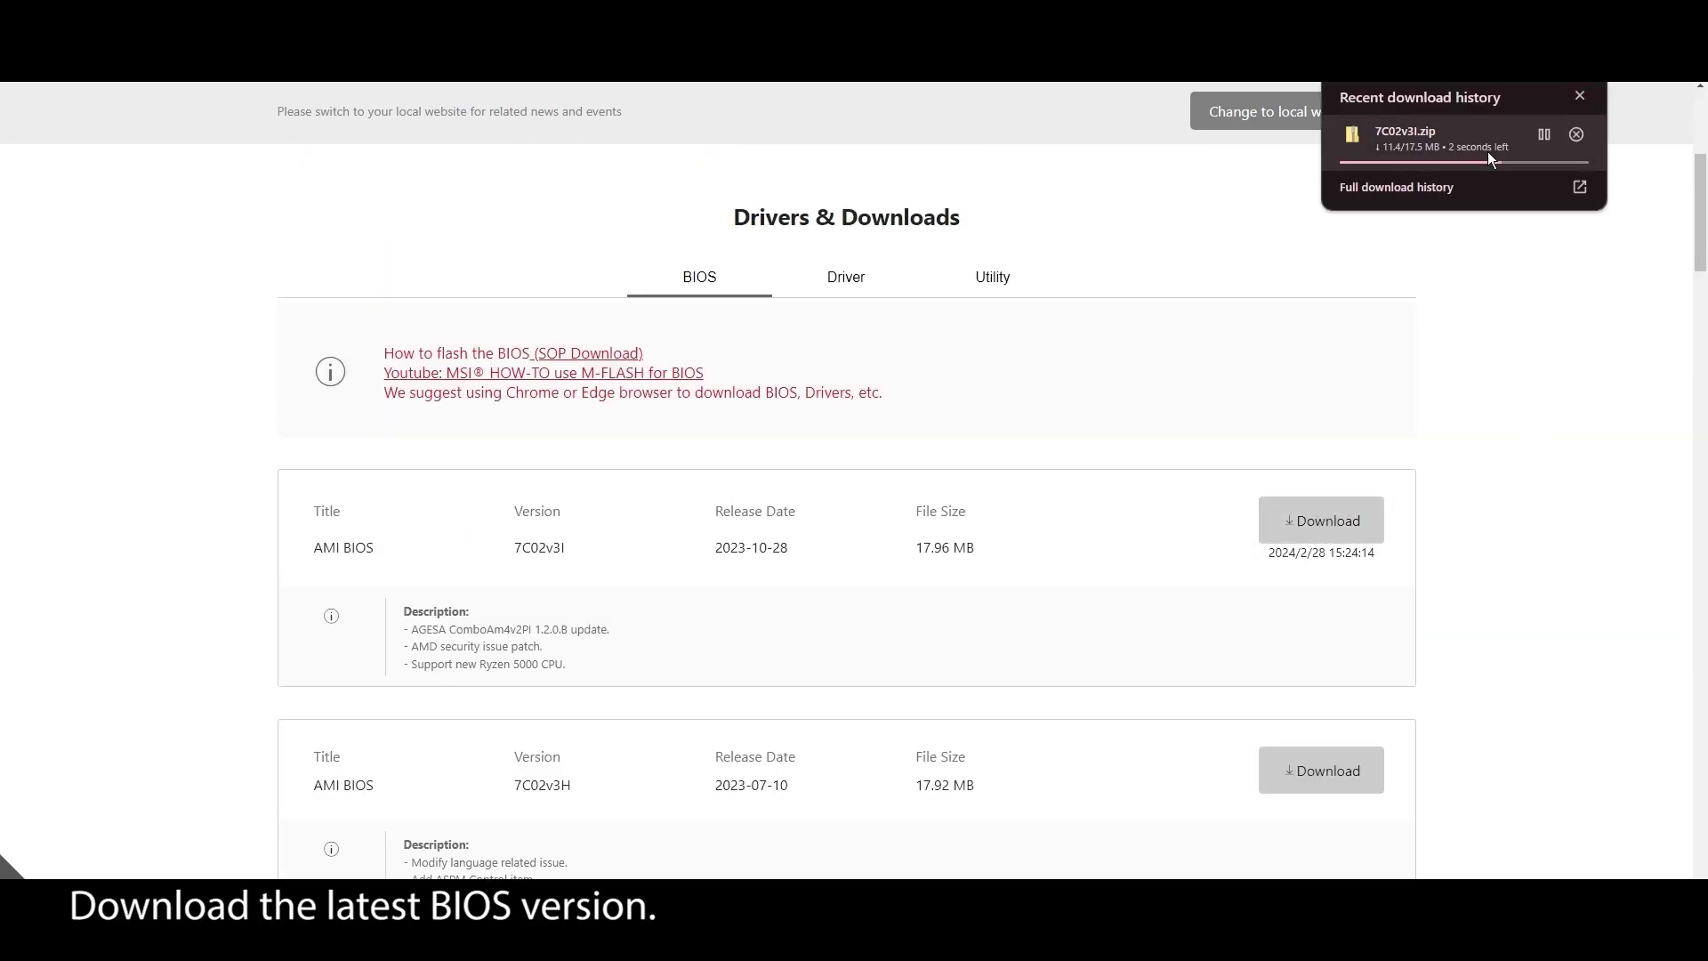
key("super")
Step: Open Disk Management and shrink the C: volume by 1024 MB
type("disk mana")
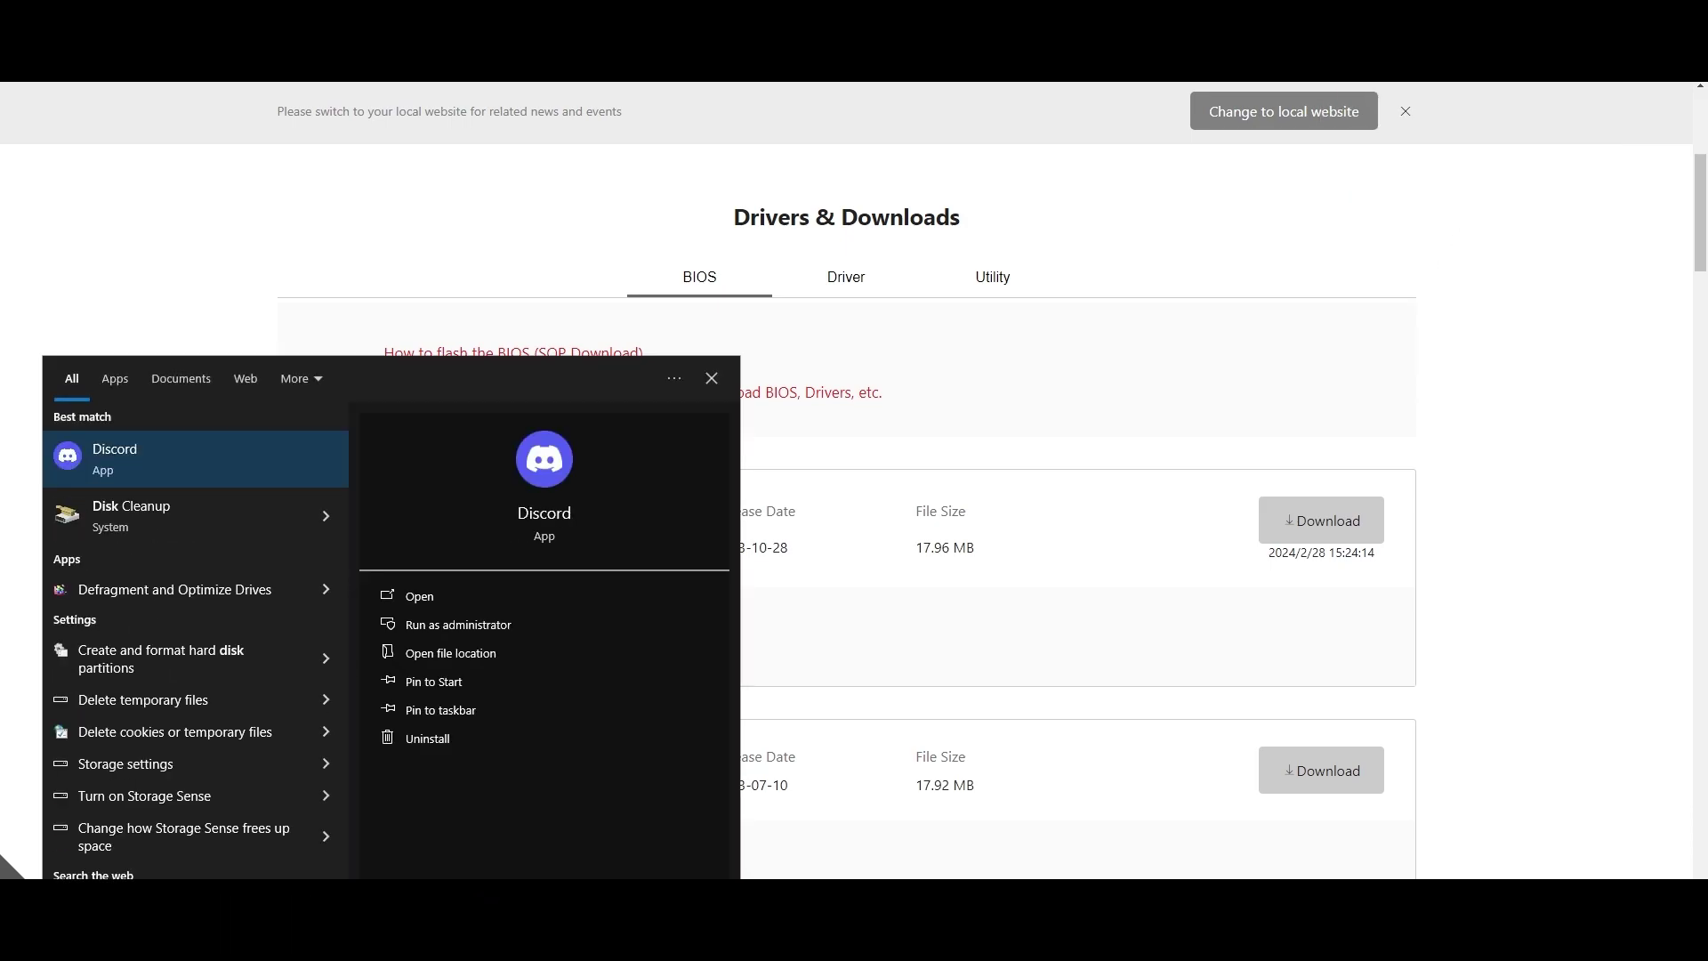
left_click(183, 473)
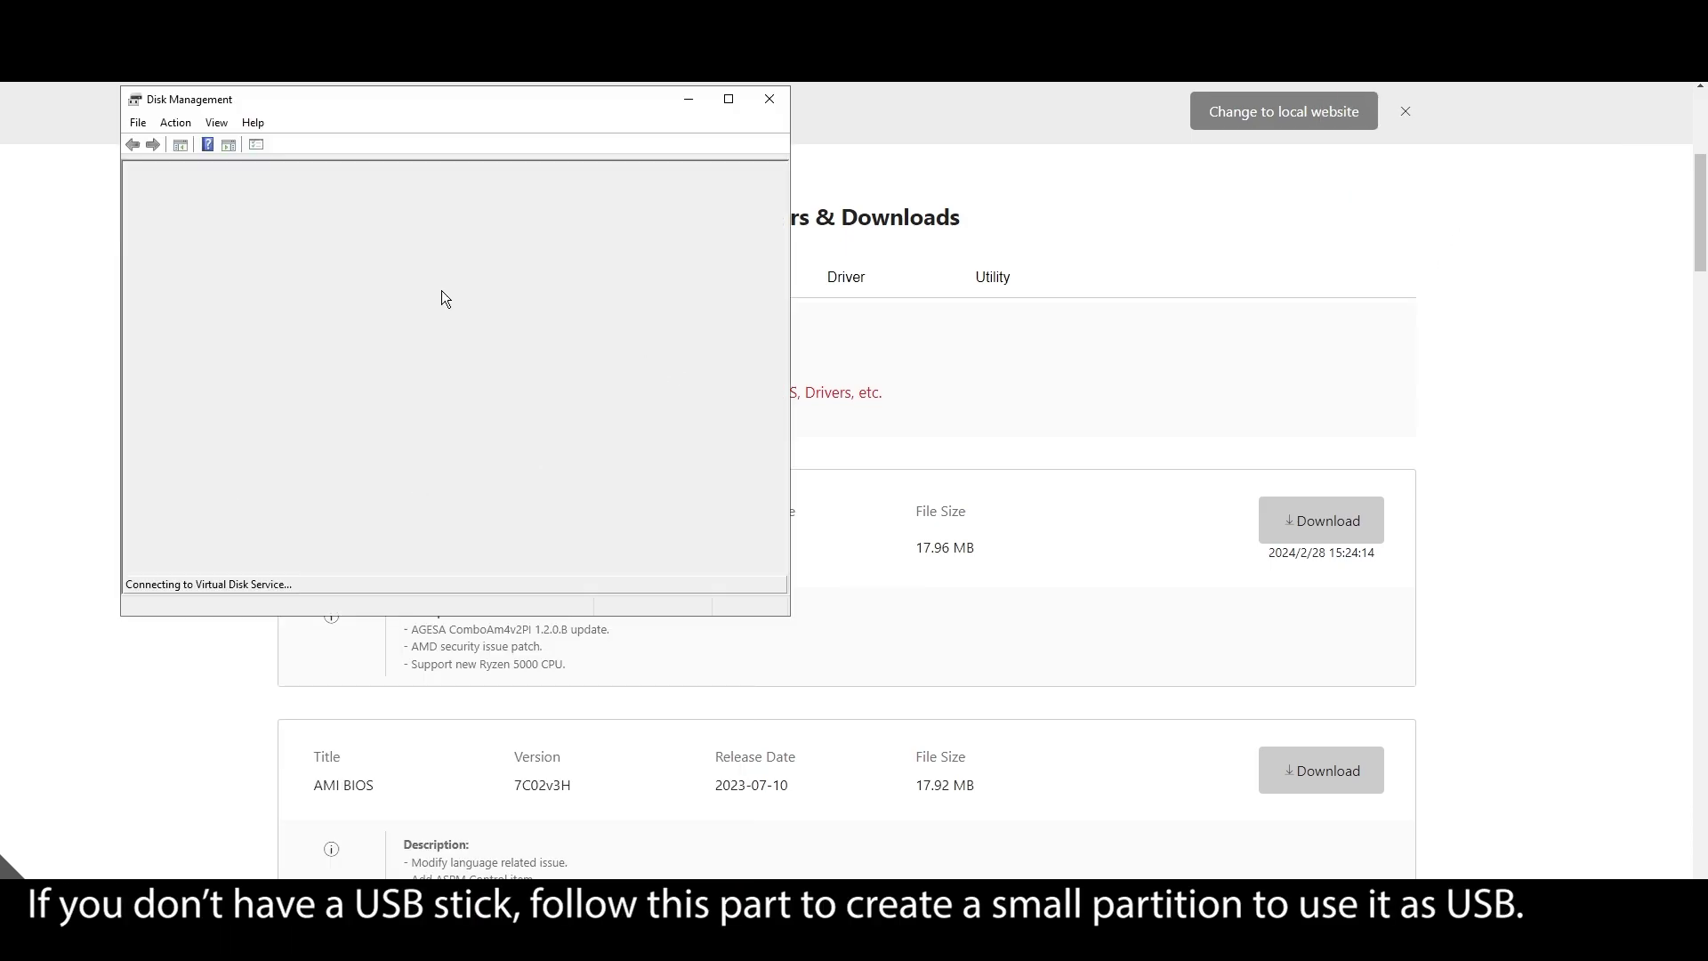
right_click(153, 191)
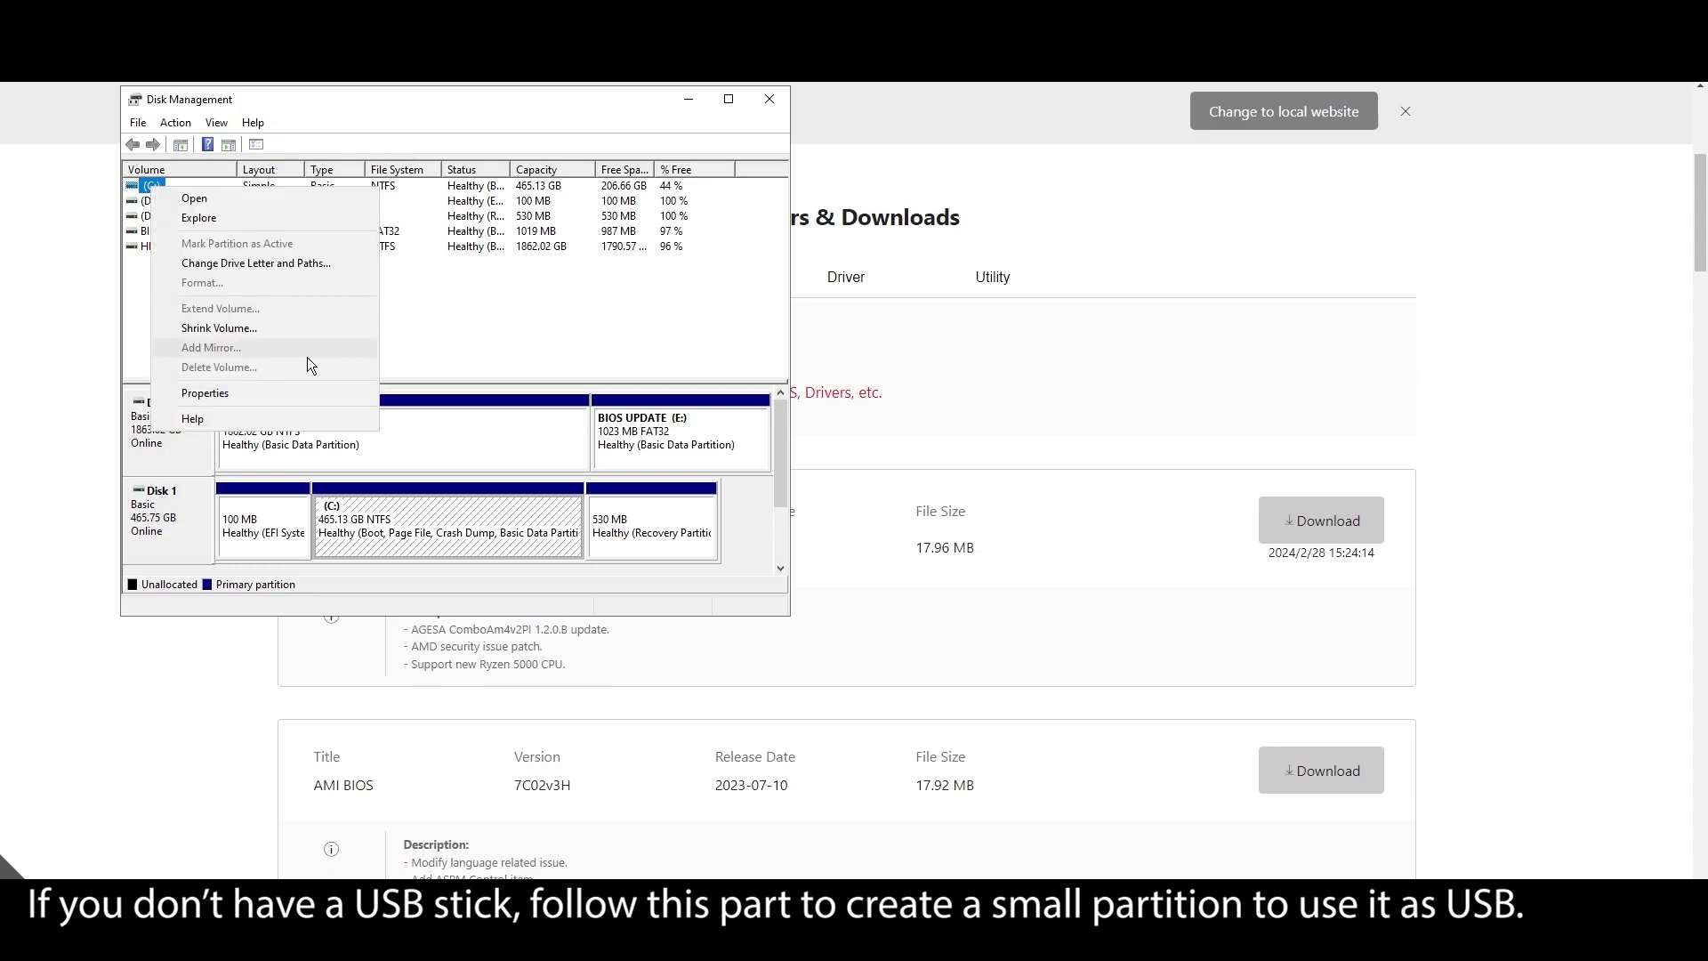
left_click(263, 327)
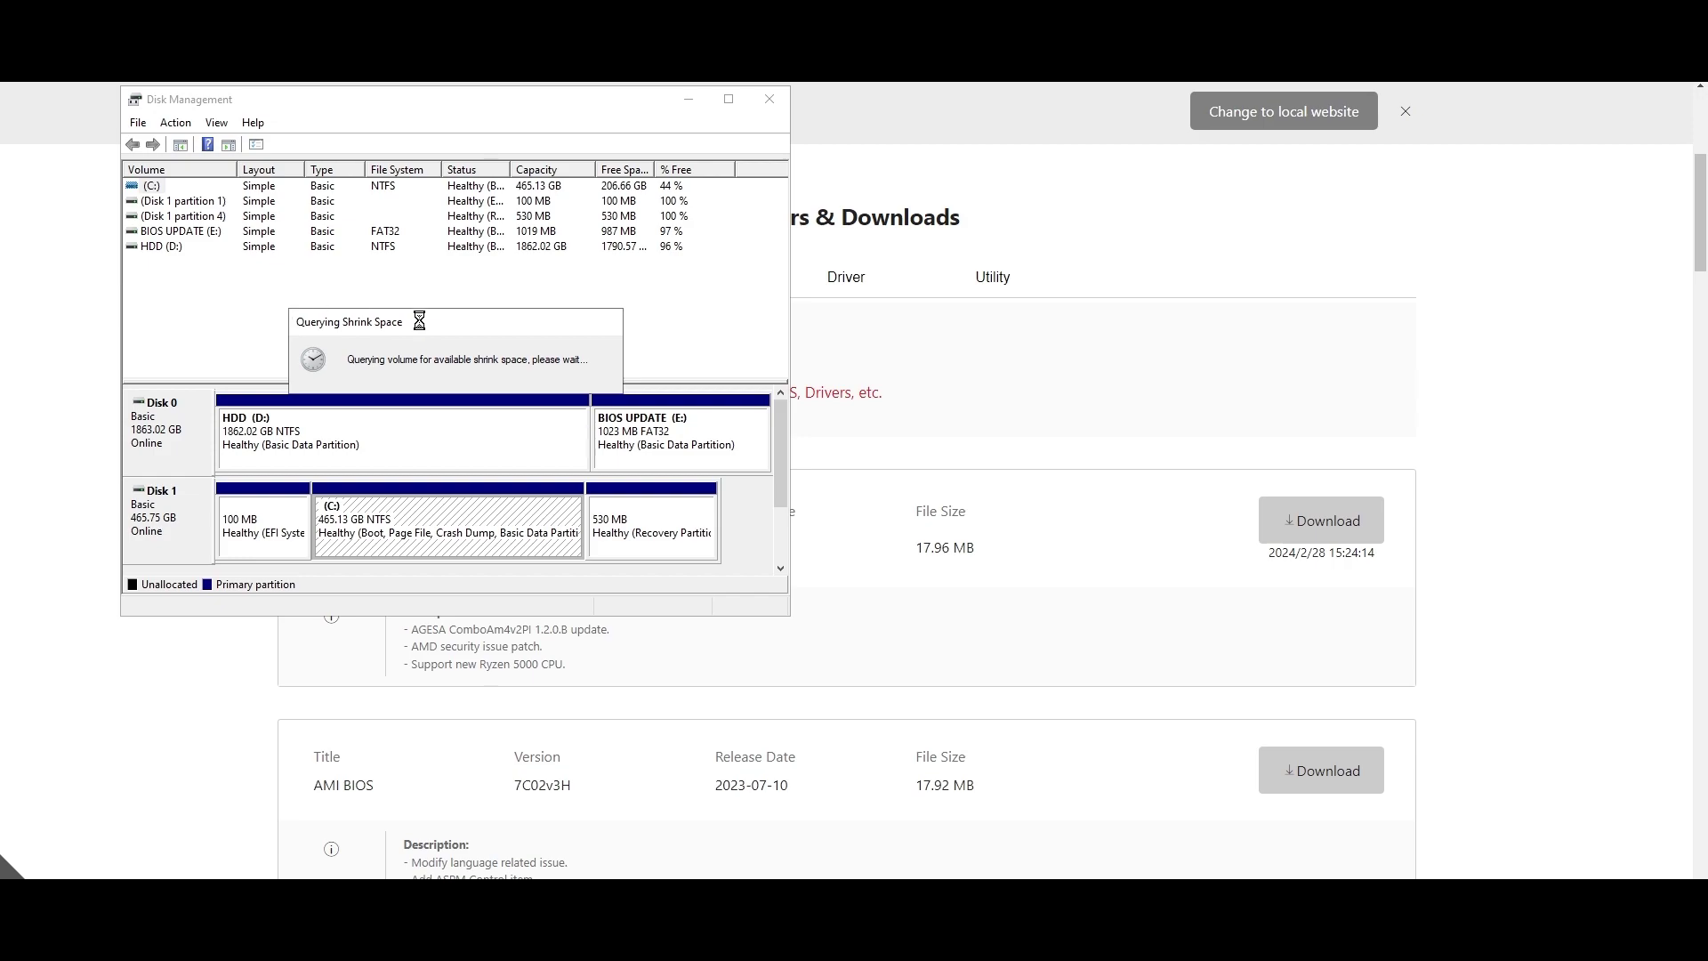
type("1024")
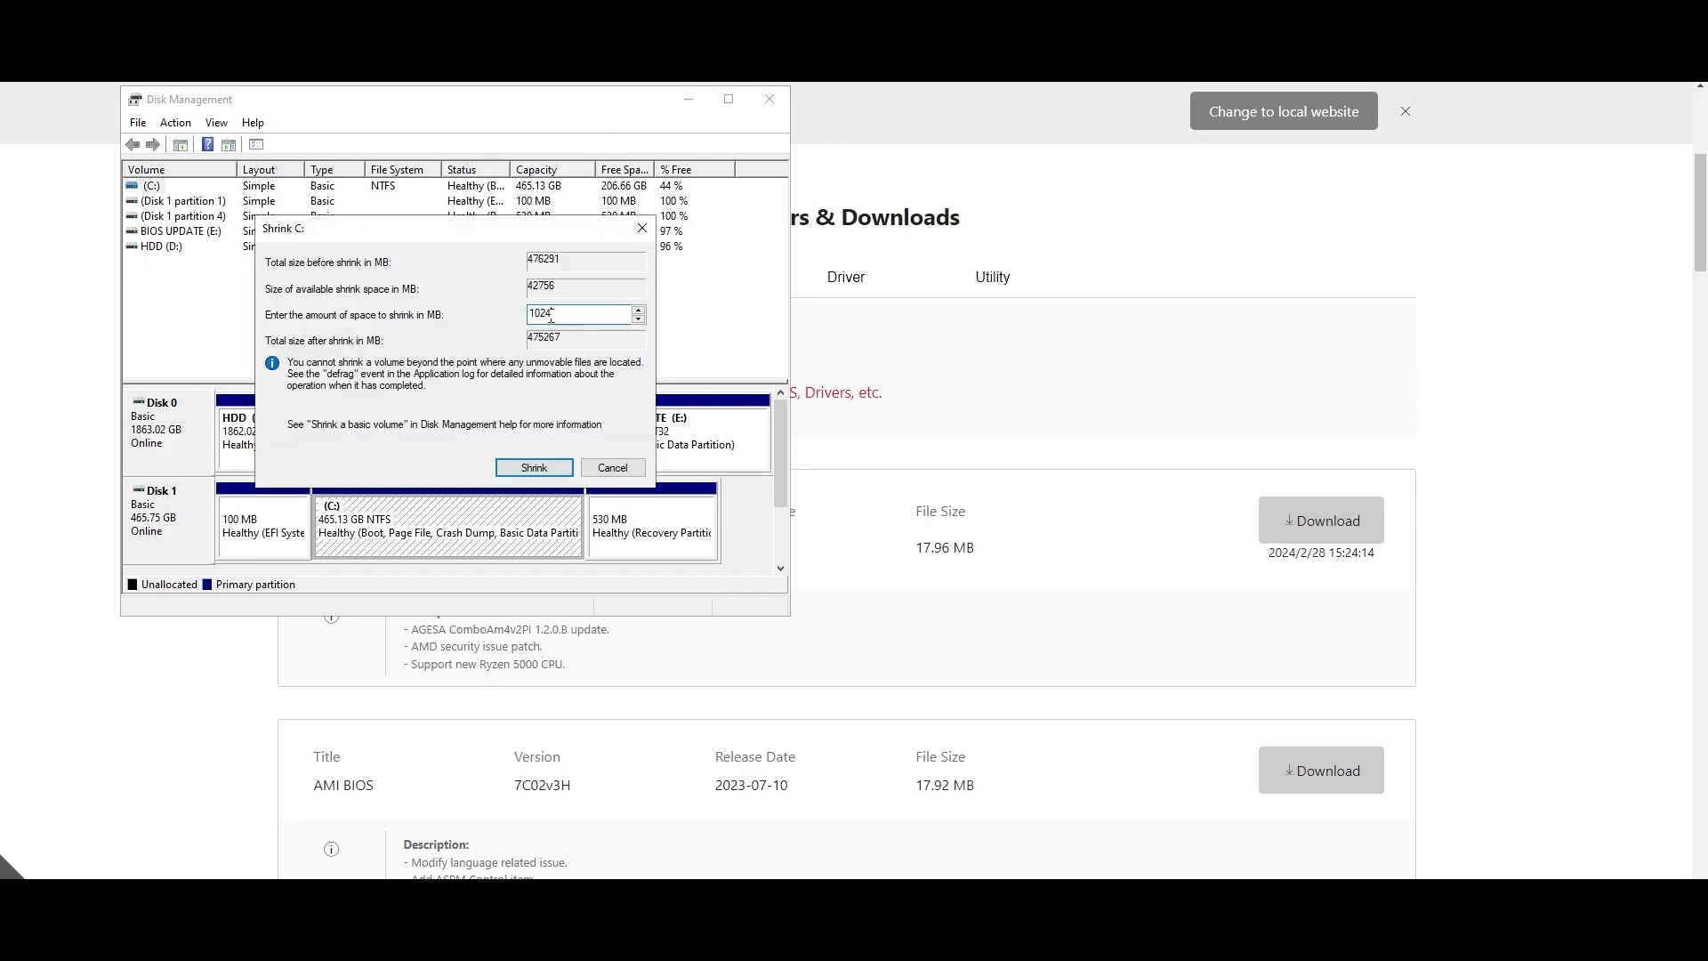
left_click(536, 467)
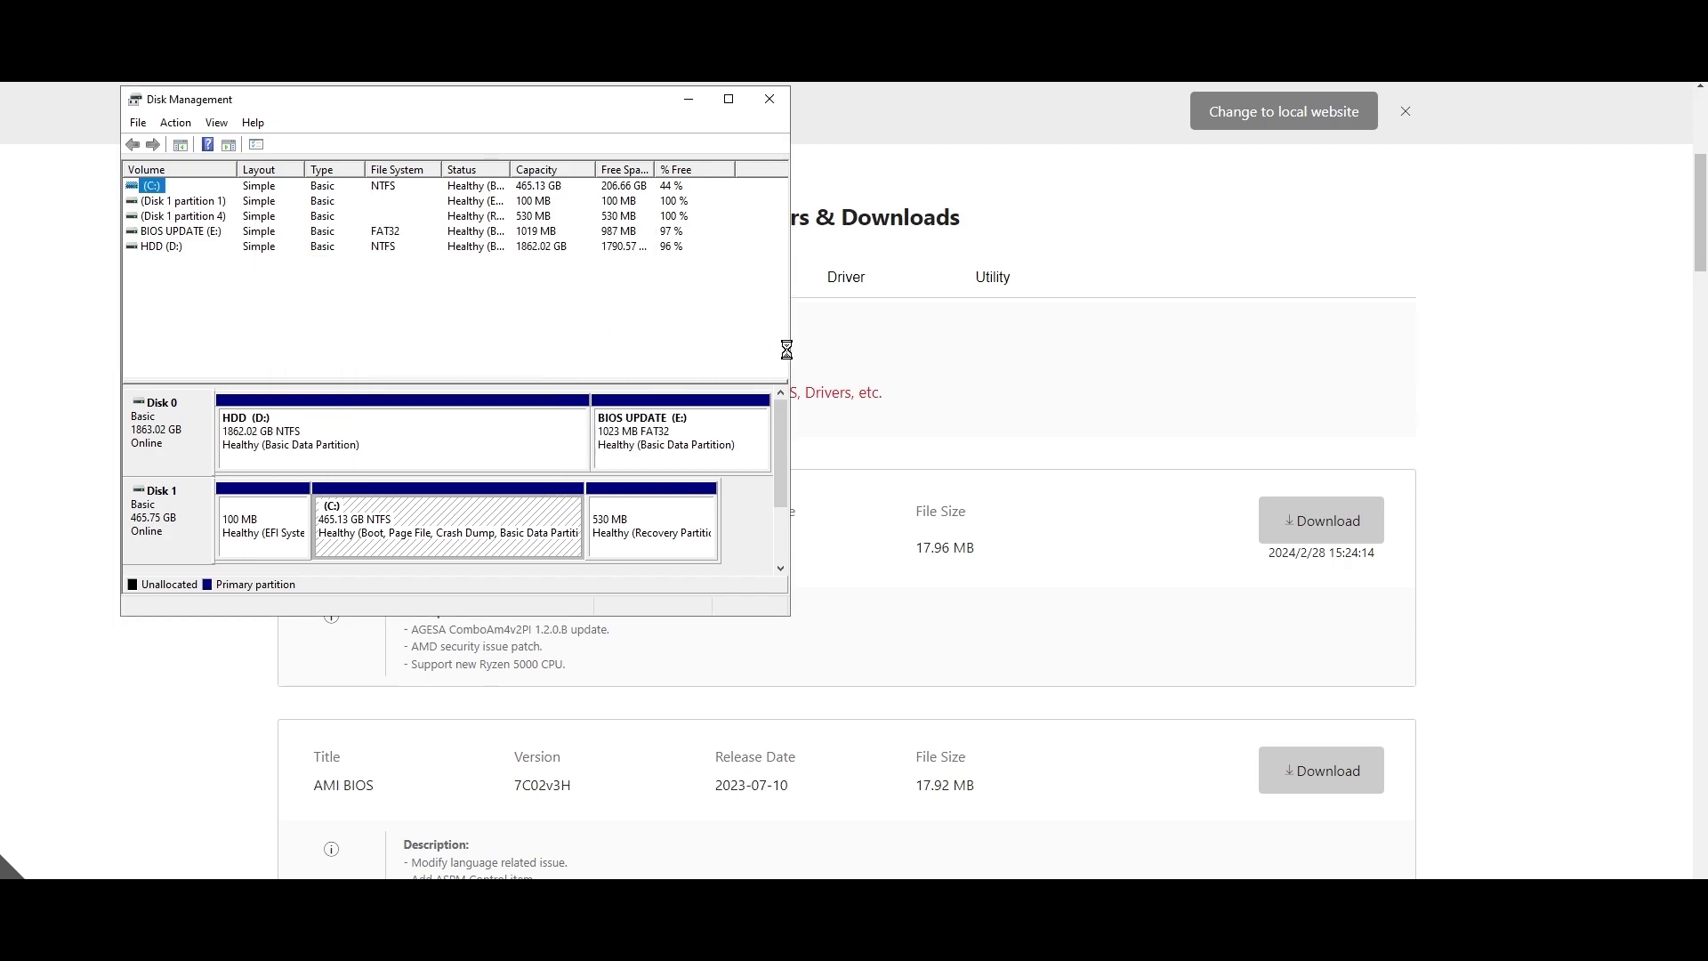
Step: Turn the 1.00 GB unallocated space into a FAT32 simple volume labelled BIOS UPDATE
left_click_drag(788, 350, 1109, 370)
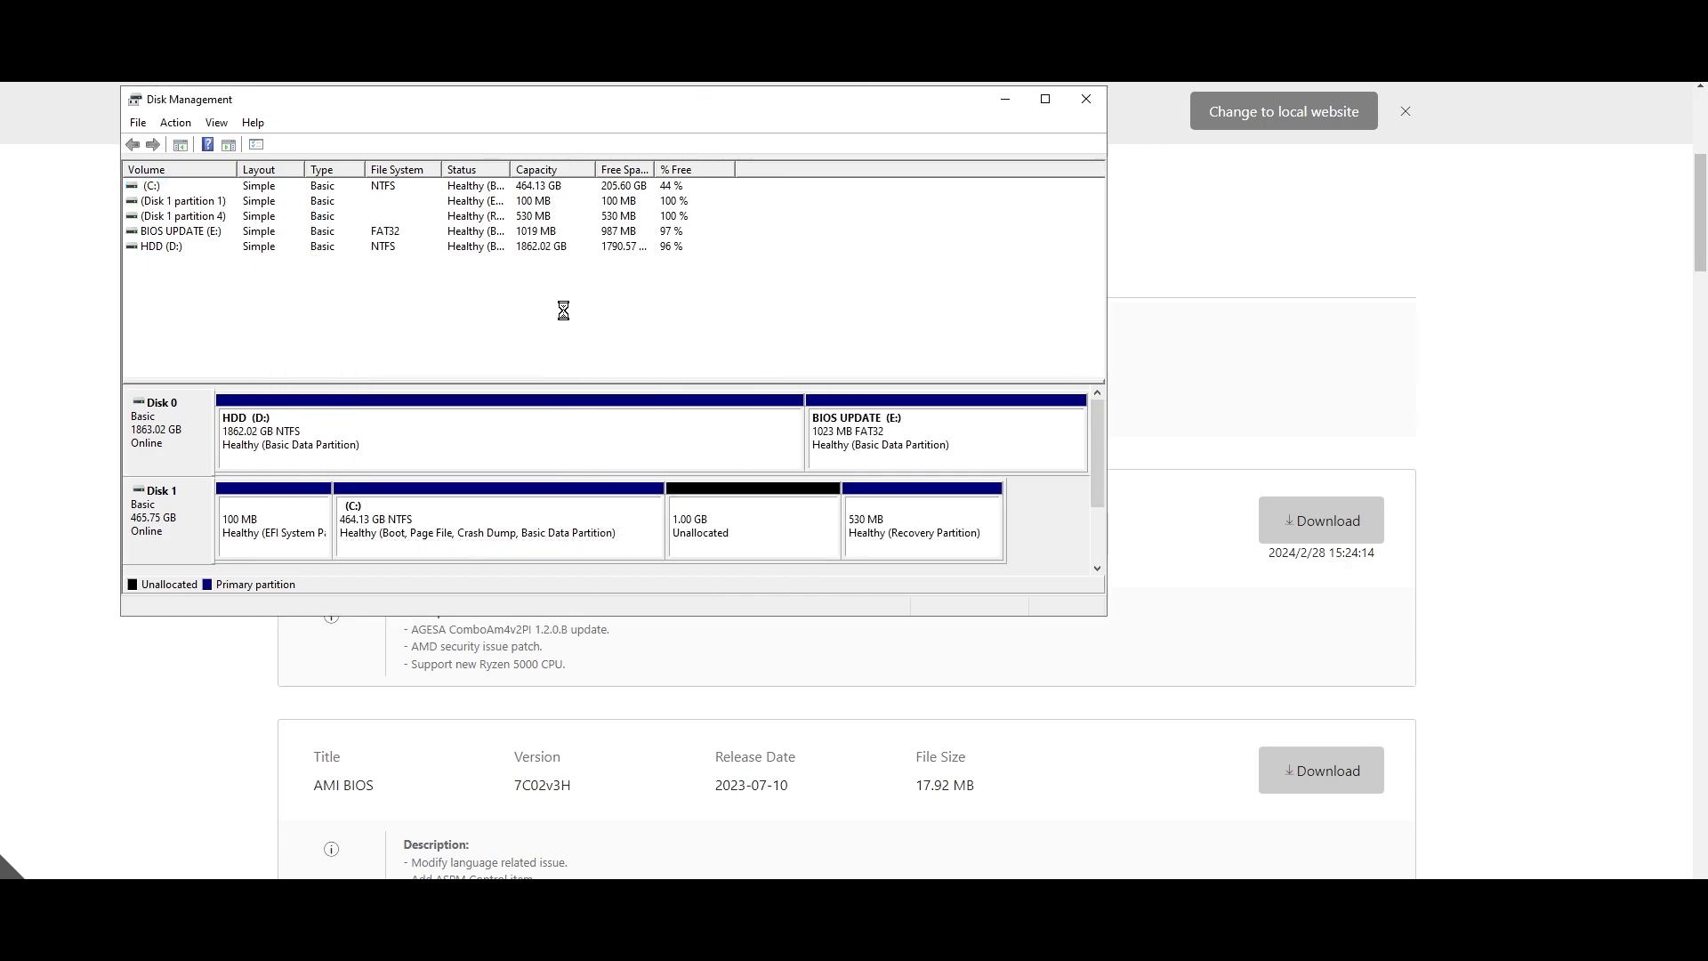
left_click(747, 525)
right_click(766, 516)
left_click(833, 530)
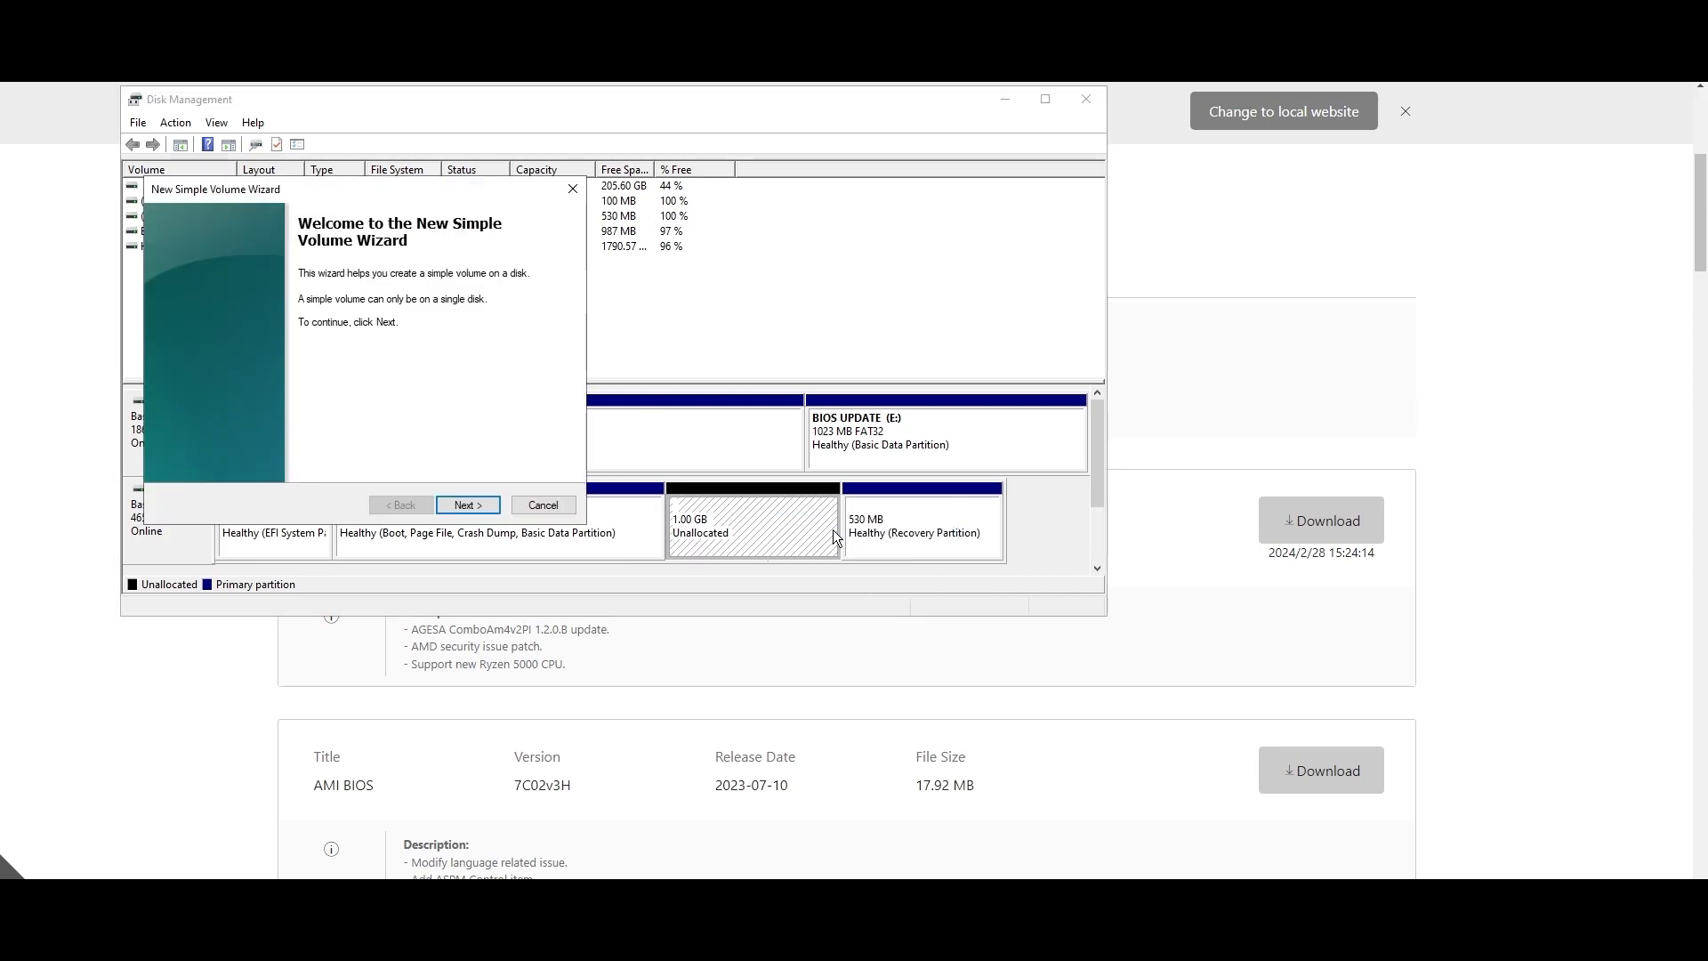
left_click(484, 504)
left_click(484, 500)
left_click(483, 500)
left_click(401, 351)
left_click(391, 384)
key("Tab")
type("BIOS U")
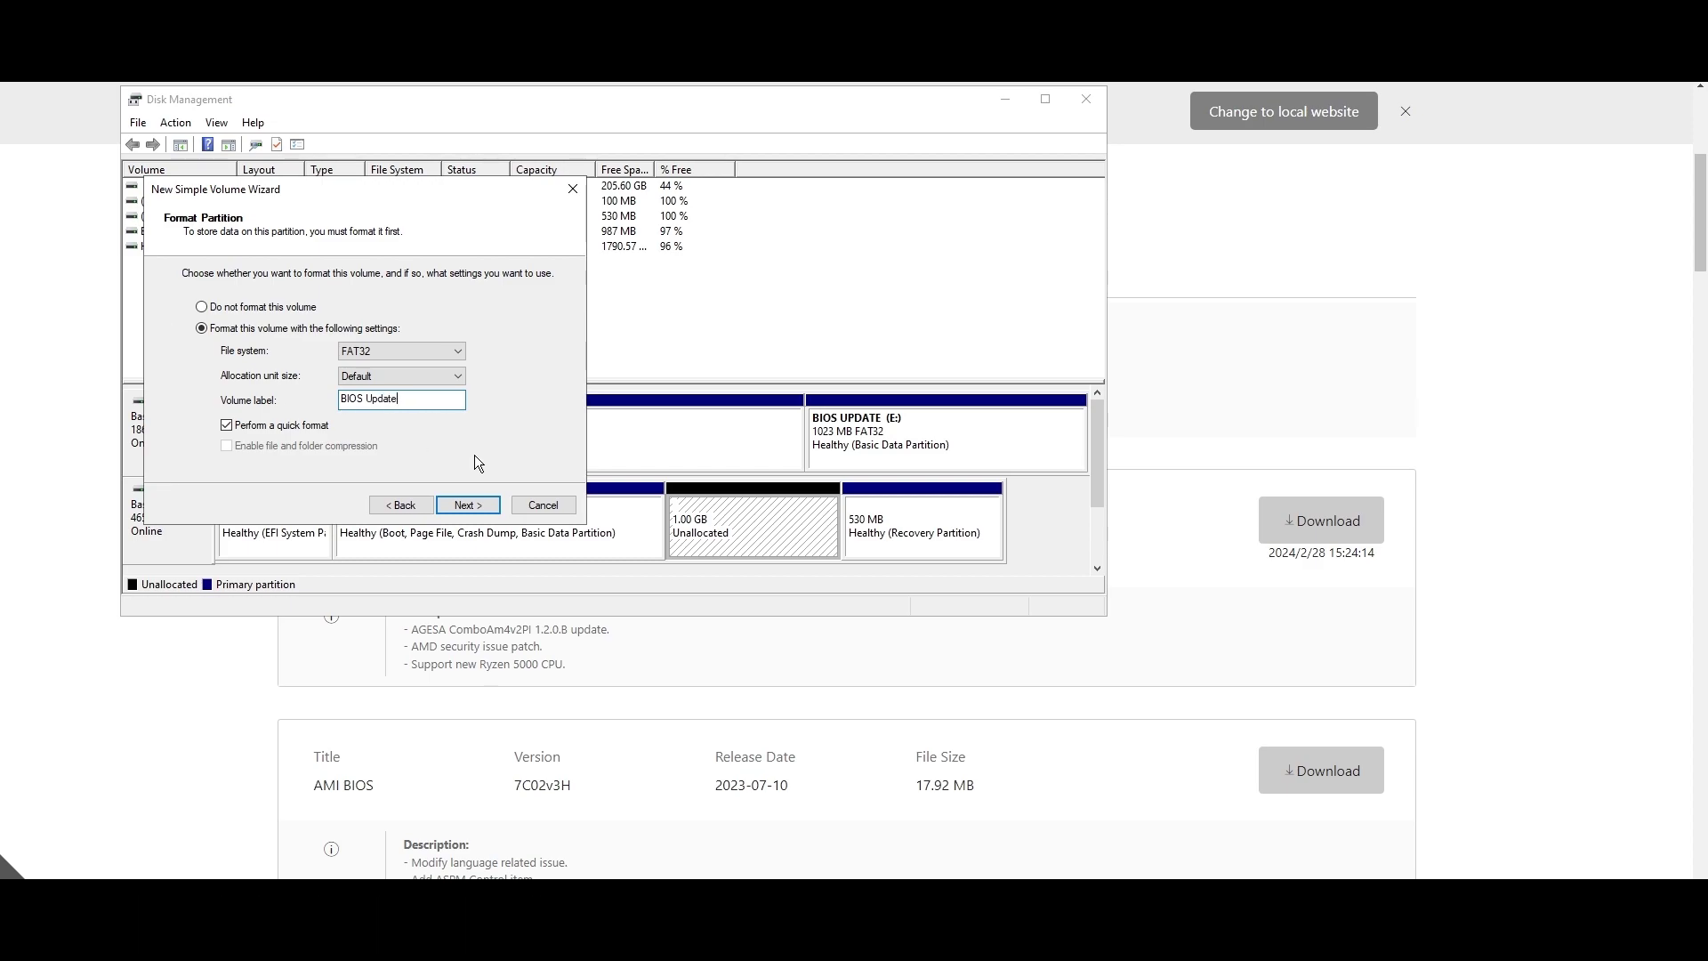
left_click(468, 504)
left_click(467, 505)
Step: Extract the BIOS zip onto F: and move 7C02v3x.txt and E7C02AMS.3I0 to the drive root
left_click_drag(1245, 96, 647, 95)
left_click(1530, 135)
right_click(1561, 135)
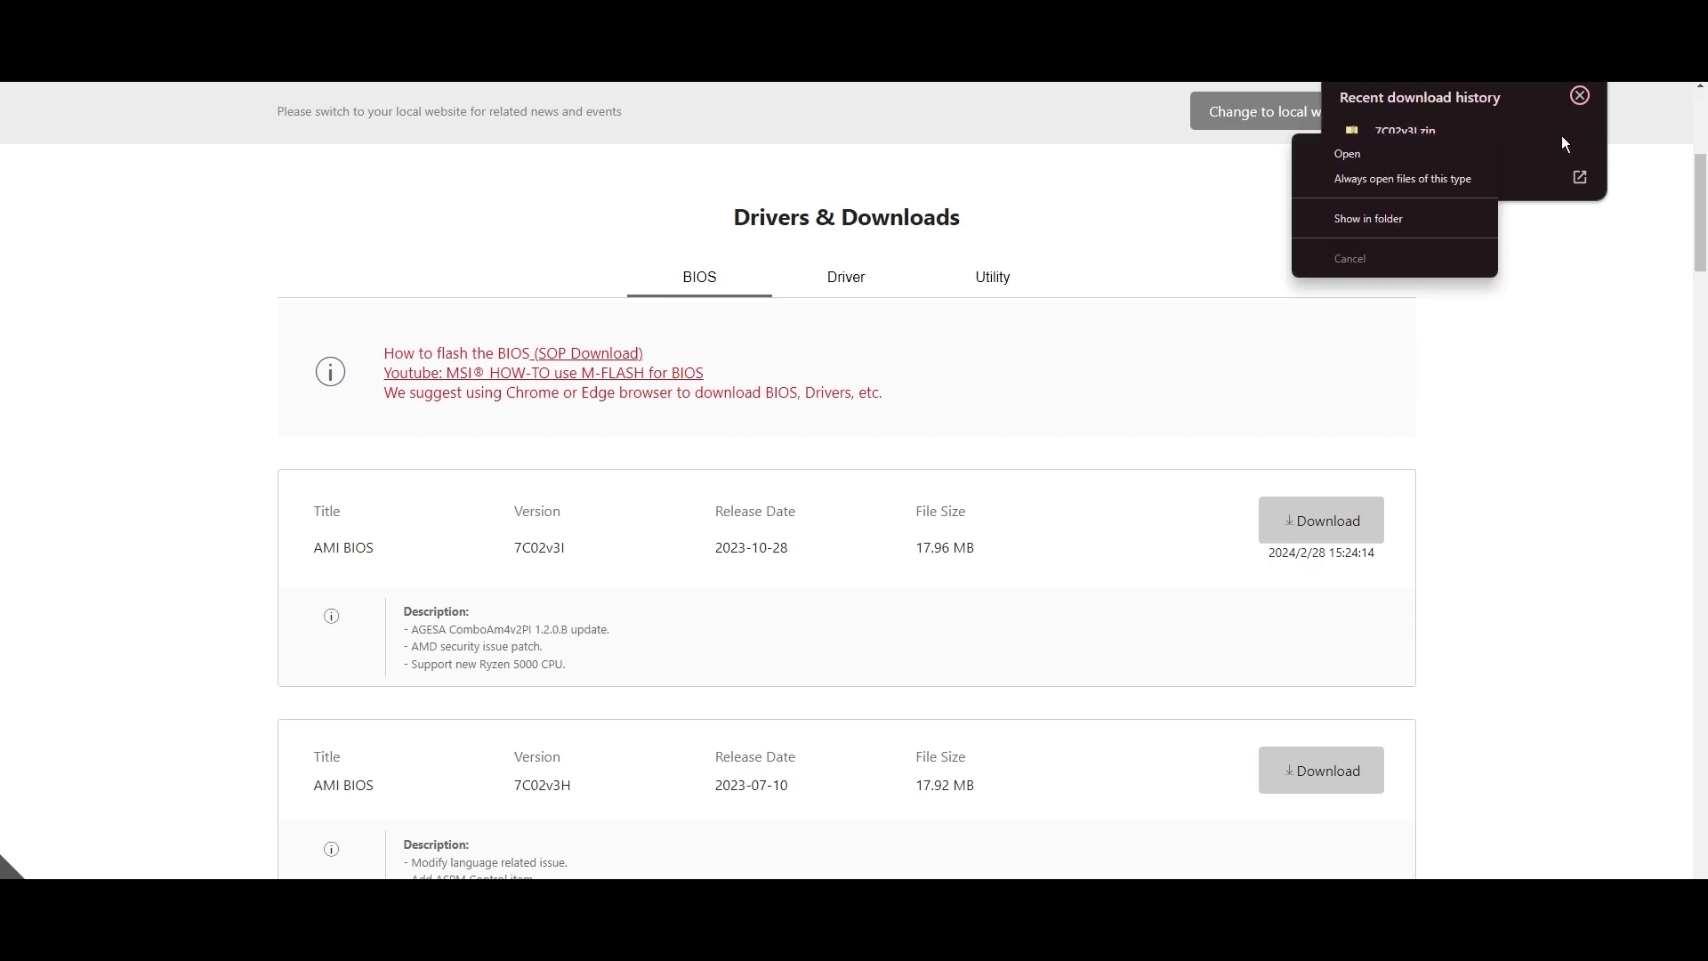
right_click(411, 308)
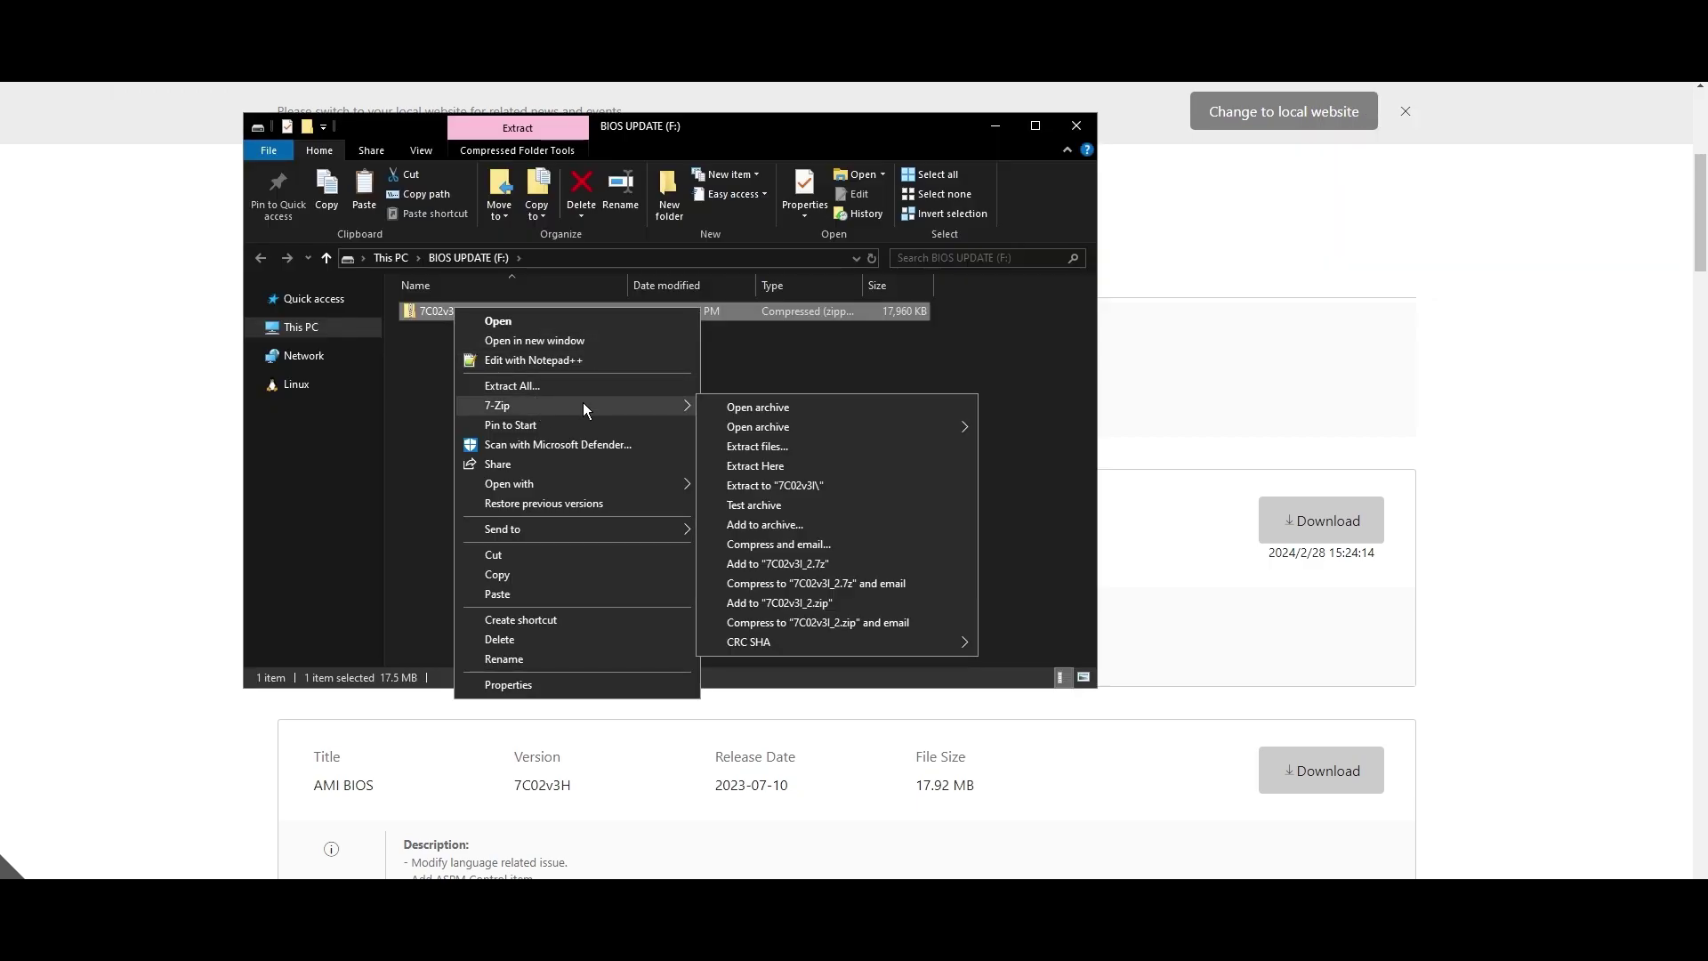
left_click(756, 489)
key("Delete")
double_click(471, 316)
key("ctrl+a")
key("ctrl+x")
key("alt+Up")
key("ctrl+v")
left_click(439, 311)
key("Delete")
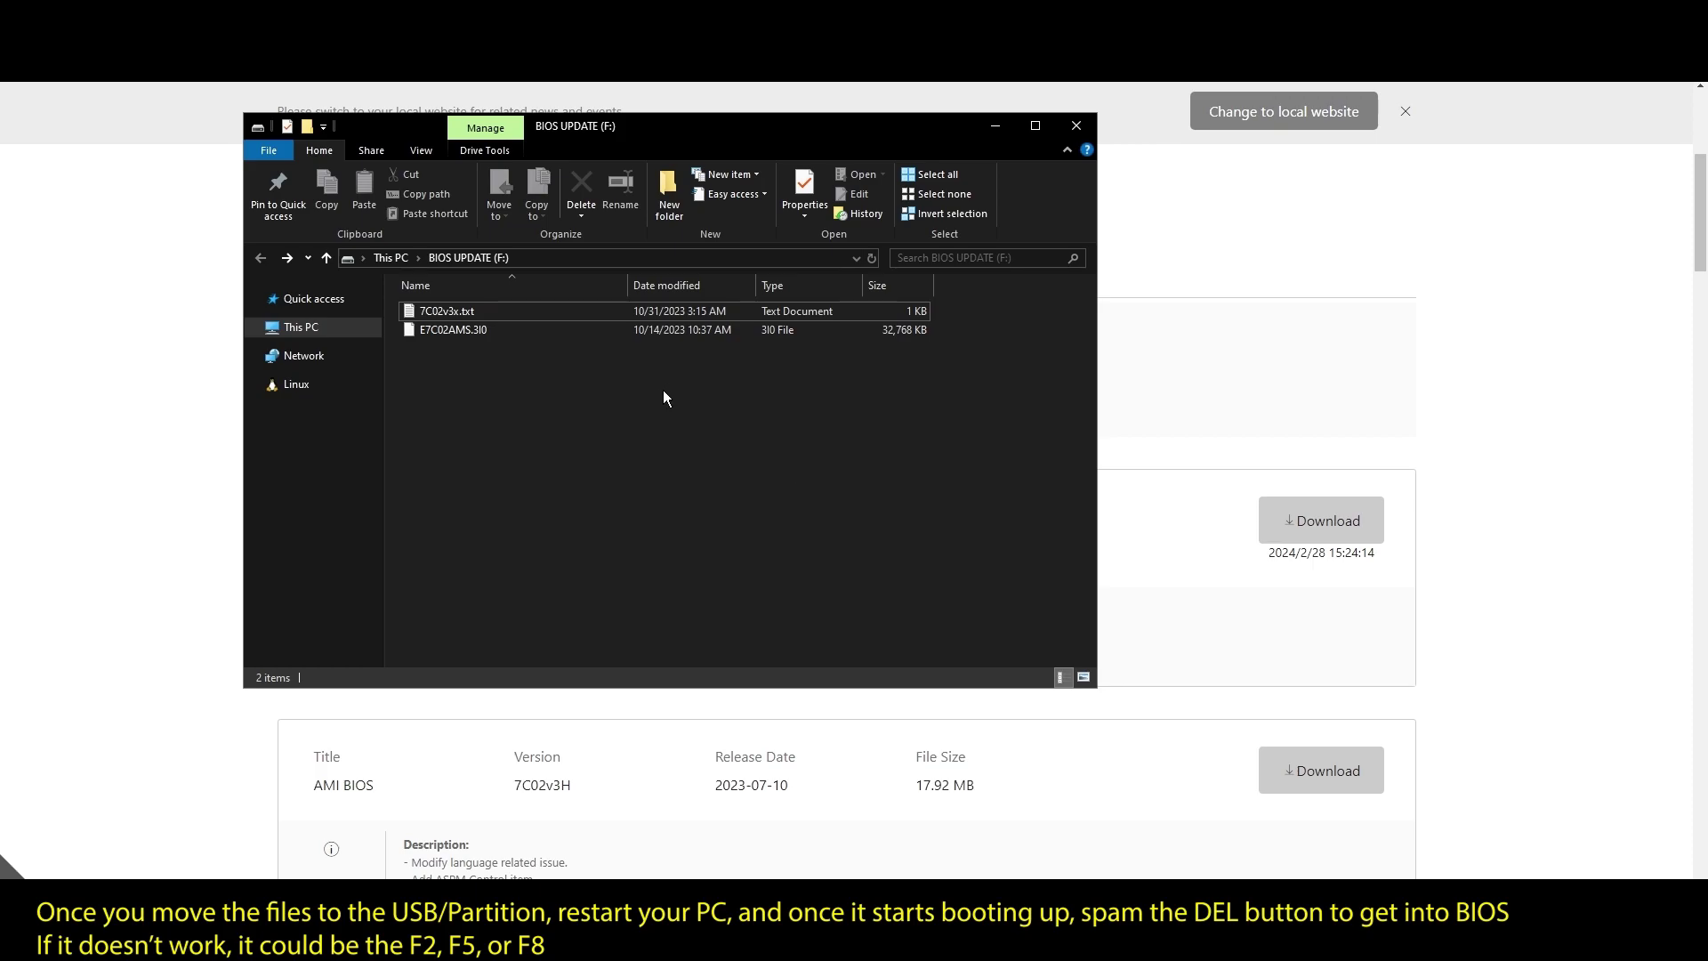